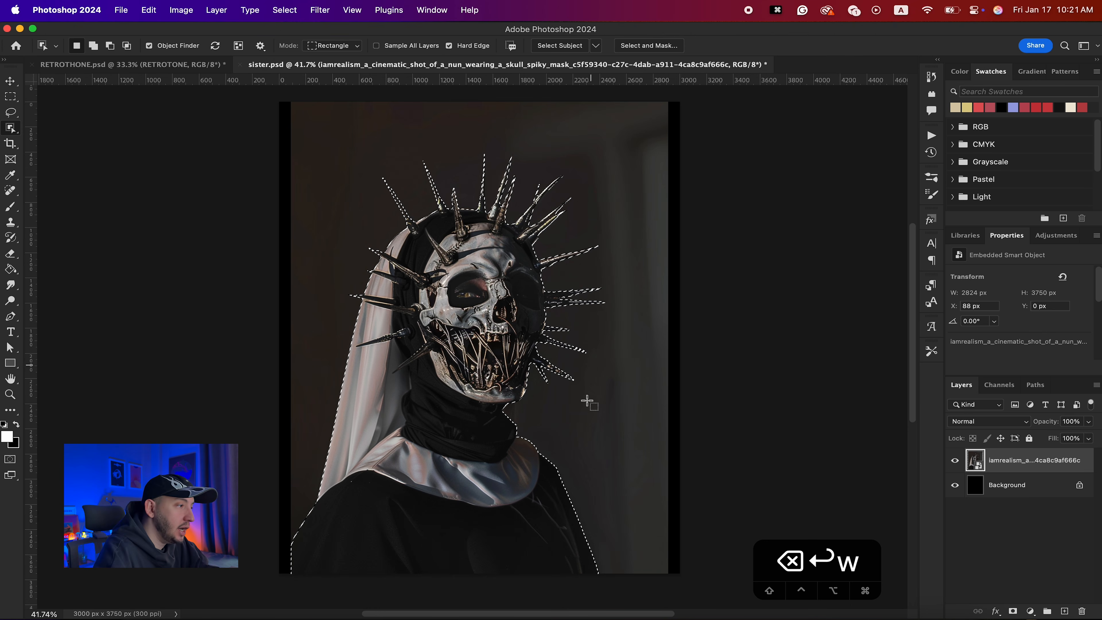
# - Mask the nun layer from the active selection, then scale the nun down and move it lower in the canvas
pyautogui.click(1014, 611)
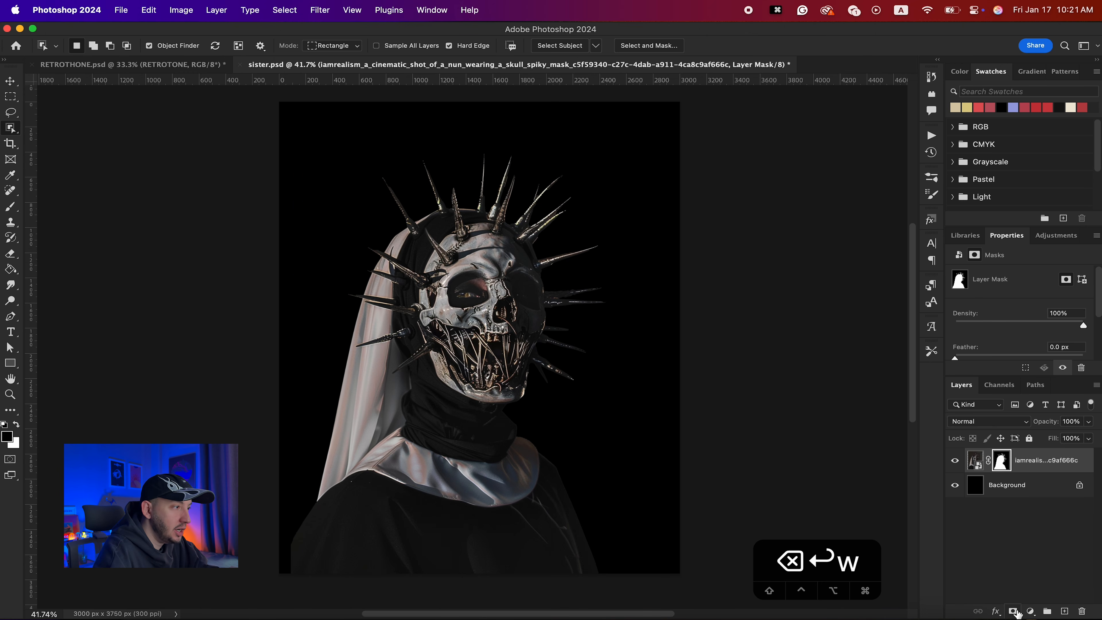
pyautogui.press('super+t')
pyautogui.moveTo(667, 102); pyautogui.dragTo(611, 172)
pyautogui.moveTo(470, 366); pyautogui.dragTo(491, 407)
pyautogui.press('Return')
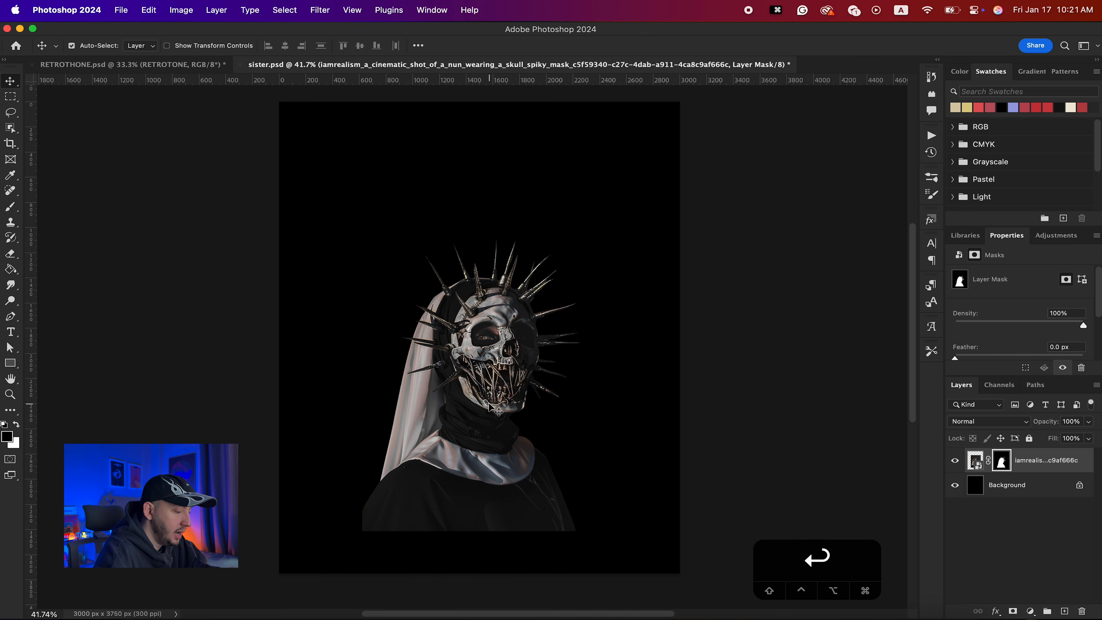
# - Place the burning church image into the document at the center of the canvas
pyautogui.click(926, 605)
pyautogui.moveTo(931, 234); pyautogui.dragTo(526, 338)
pyautogui.press('Return')
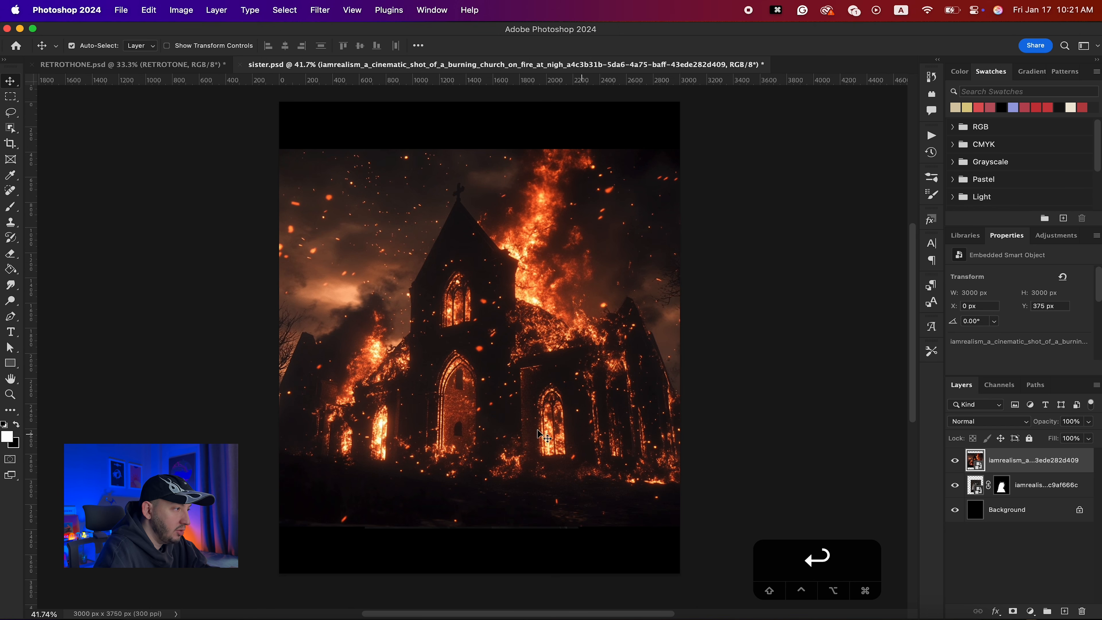
# - Move the church layer beneath the nun layer and shrink the nun figure slightly from its corner
pyautogui.press('super+[')
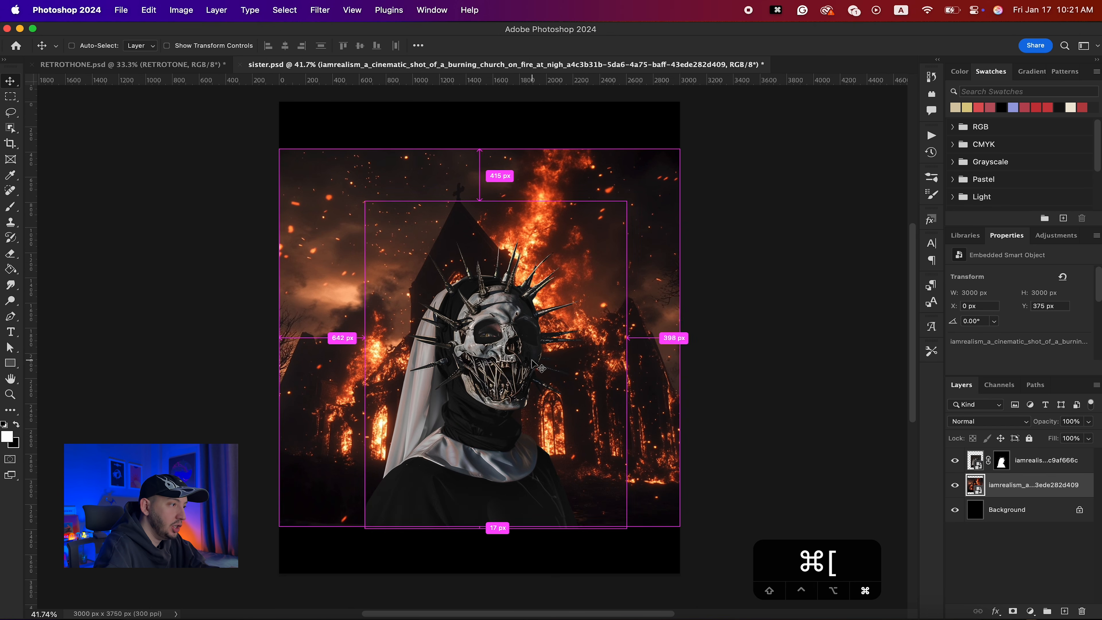
pyautogui.press('v')
pyautogui.keyDown('super'); pyautogui.click(510, 354); pyautogui.keyUp('super')
pyautogui.press('super+t')
pyautogui.moveTo(627, 201); pyautogui.dragTo(615, 217)
pyautogui.press('Return')
pyautogui.keyDown('super'); pyautogui.click(572, 175); pyautogui.keyUp('super')
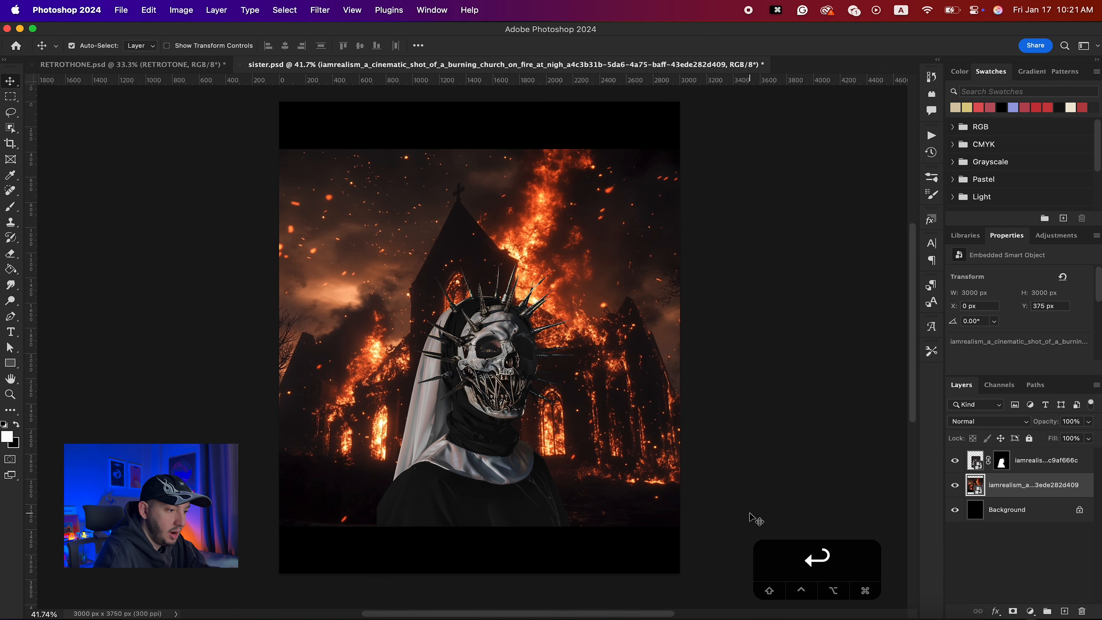
# - Place the skeletons image and position it over the lower part of the church scene
pyautogui.click(922, 616)
pyautogui.click(499, 353)
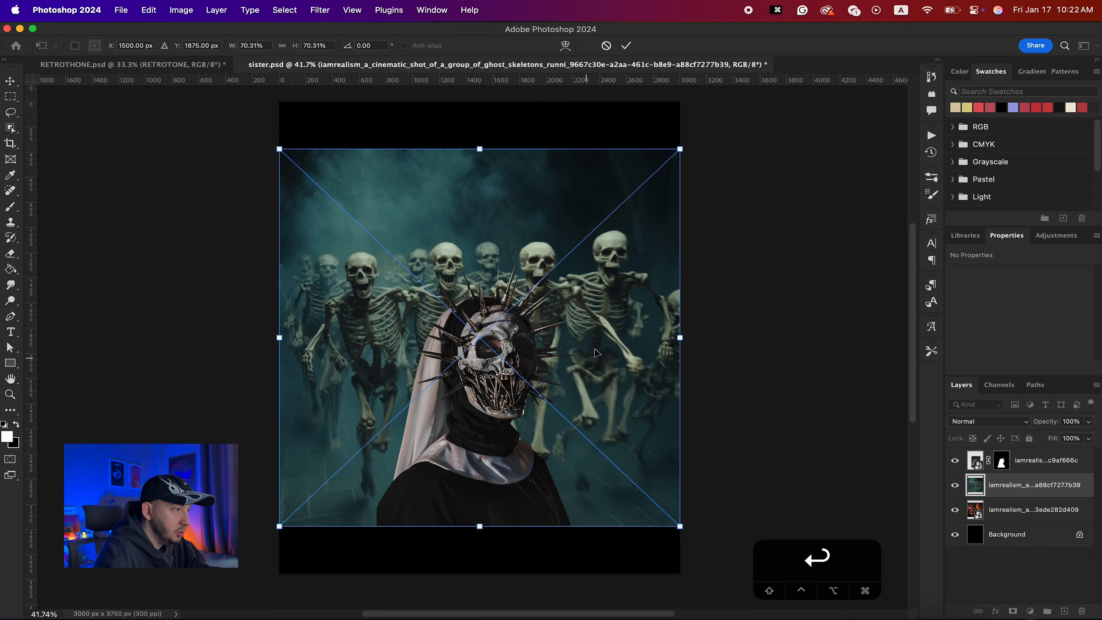
pyautogui.moveTo(599, 373)
pyautogui.mouseDown()
pyautogui.moveTo(588, 384)
pyautogui.moveTo(598, 392)
pyautogui.mouseUp()
pyautogui.moveTo(595, 357); pyautogui.dragTo(584, 377)
pyautogui.moveTo(584, 377); pyautogui.dragTo(563, 377)
pyautogui.moveTo(530, 362); pyautogui.dragTo(505, 384)
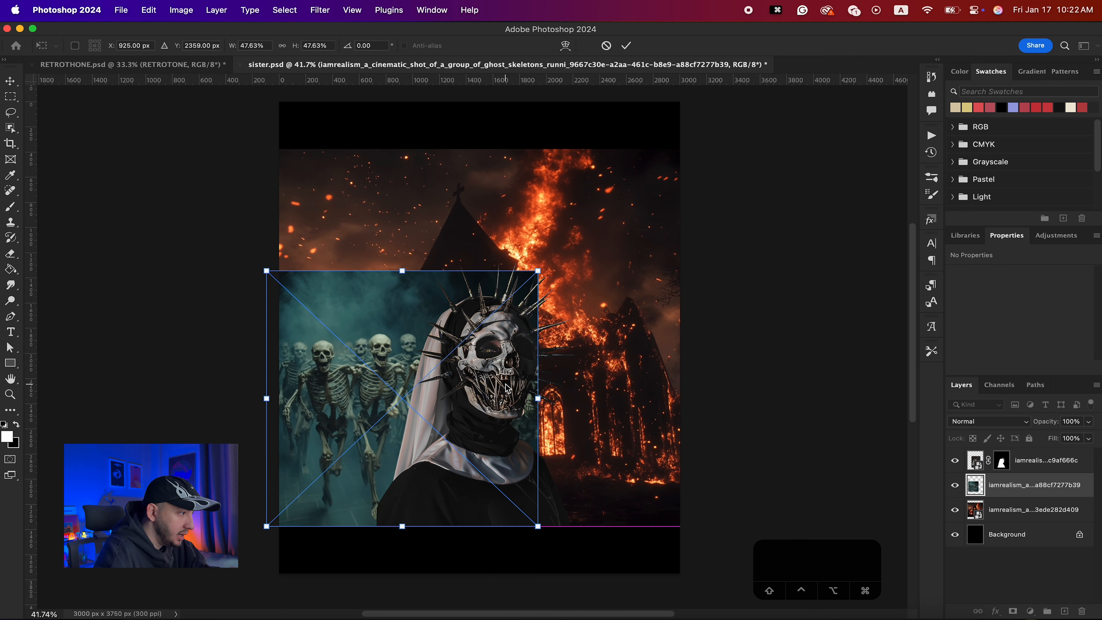
pyautogui.press('Return')
# - Duplicate the skeletons layer, flip the copy horizontally, and shift it to the right side
pyautogui.moveTo(372, 386); pyautogui.dragTo(542, 386)
pyautogui.press('super+t')
pyautogui.rightClick(654, 372)
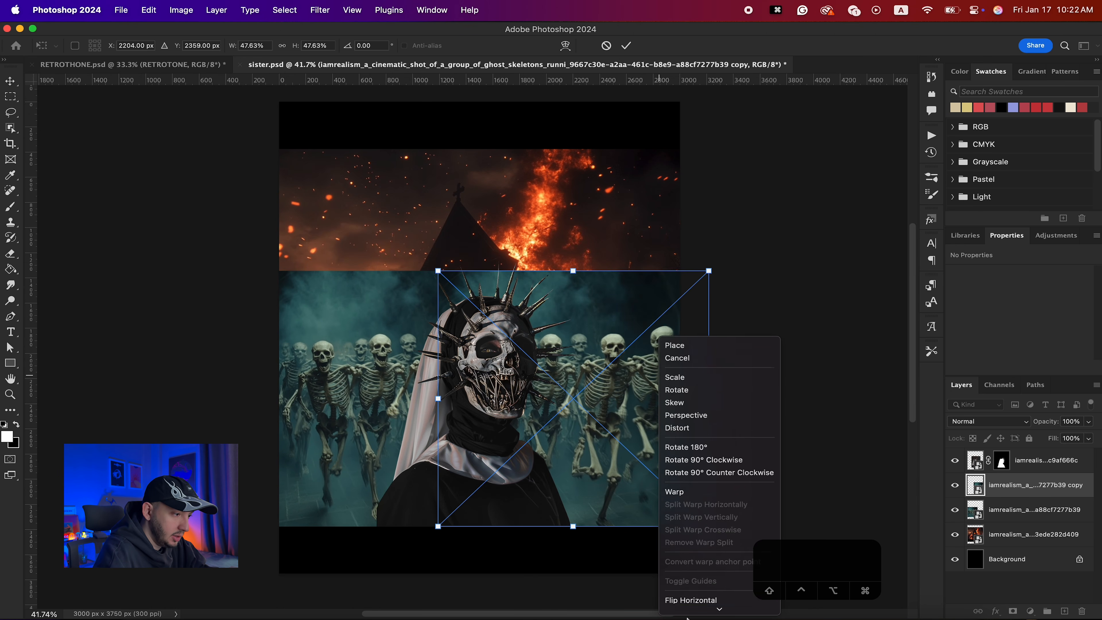
pyautogui.click(689, 593)
pyautogui.moveTo(601, 392); pyautogui.dragTo(675, 398)
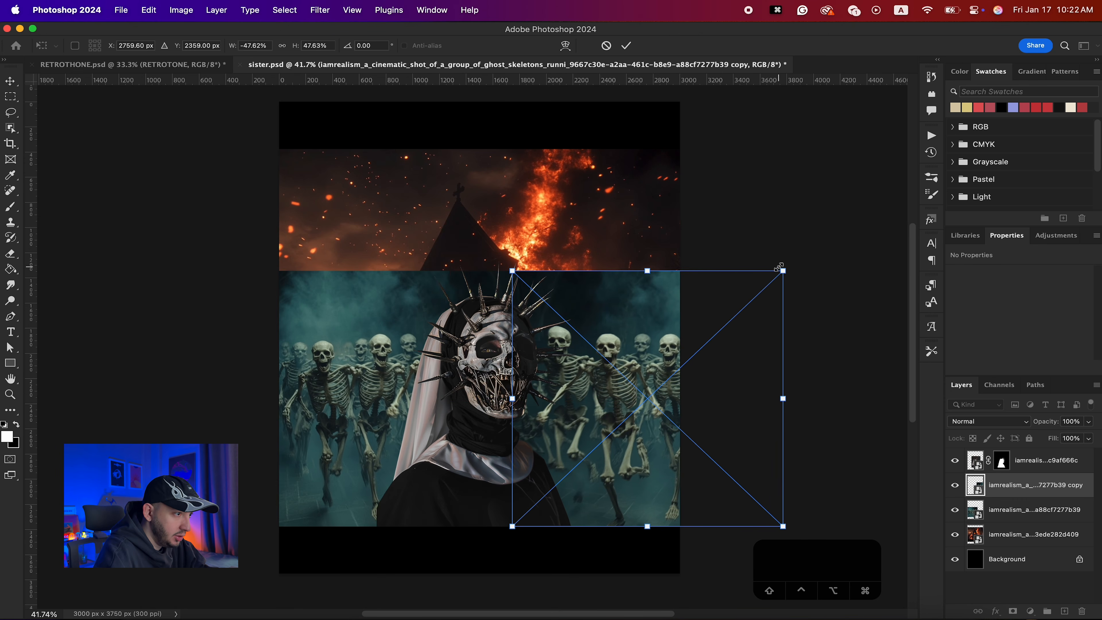
pyautogui.press('Return')
# - Scale the original skeletons layer down from its corner
pyautogui.keyDown('shift'); pyautogui.click(1015, 510); pyautogui.keyUp('shift')
pyautogui.press('super+t')
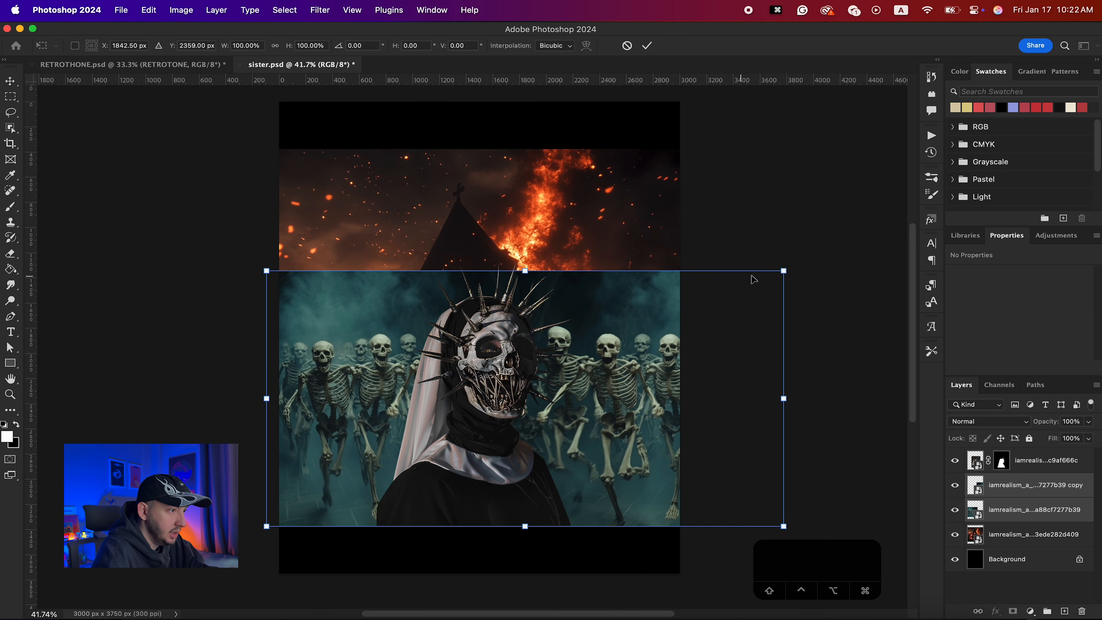
pyautogui.moveTo(783, 269); pyautogui.dragTo(748, 280)
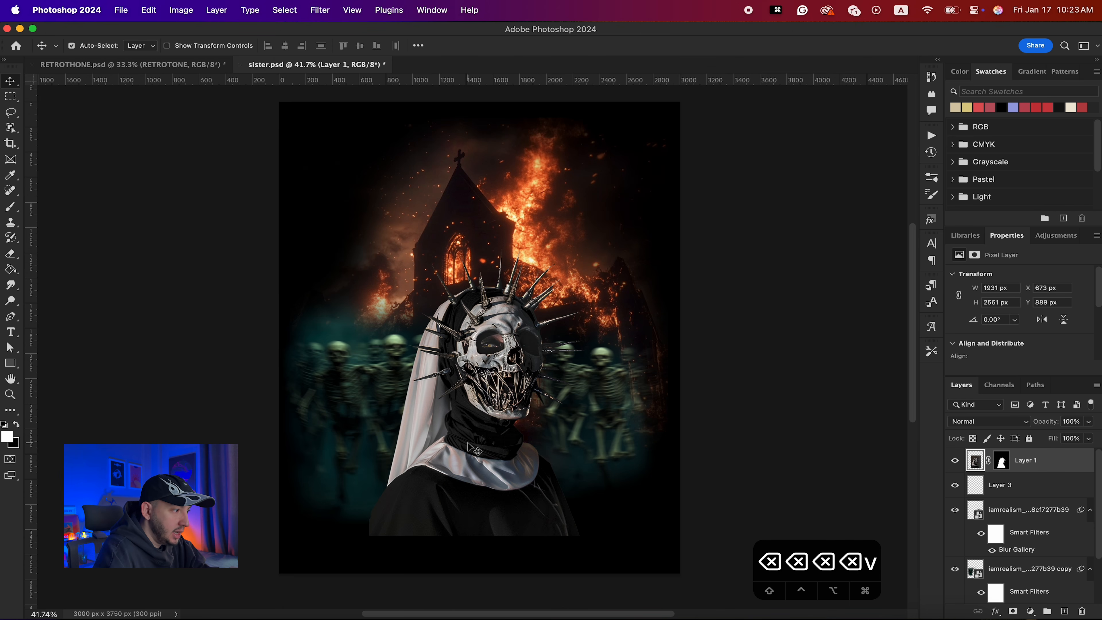
# - Inspect the Path Blur settings of the skeleton copy's Blur Gallery smart filter
pyautogui.click(605, 422)
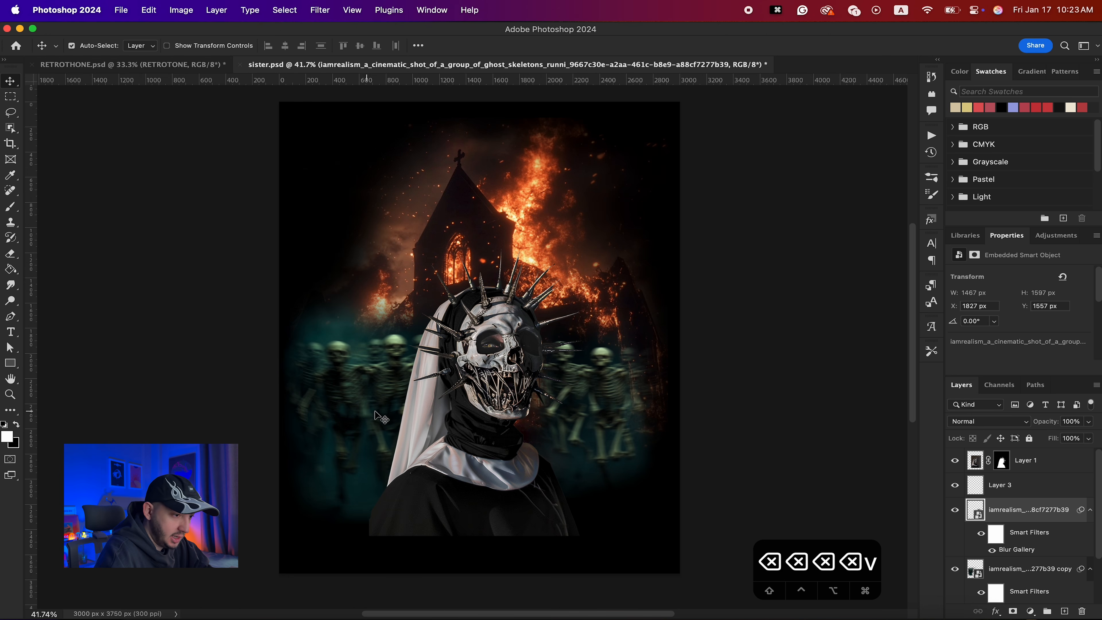
pyautogui.scroll(-1, 1040, 530)
pyautogui.scroll(-1, 1040, 531)
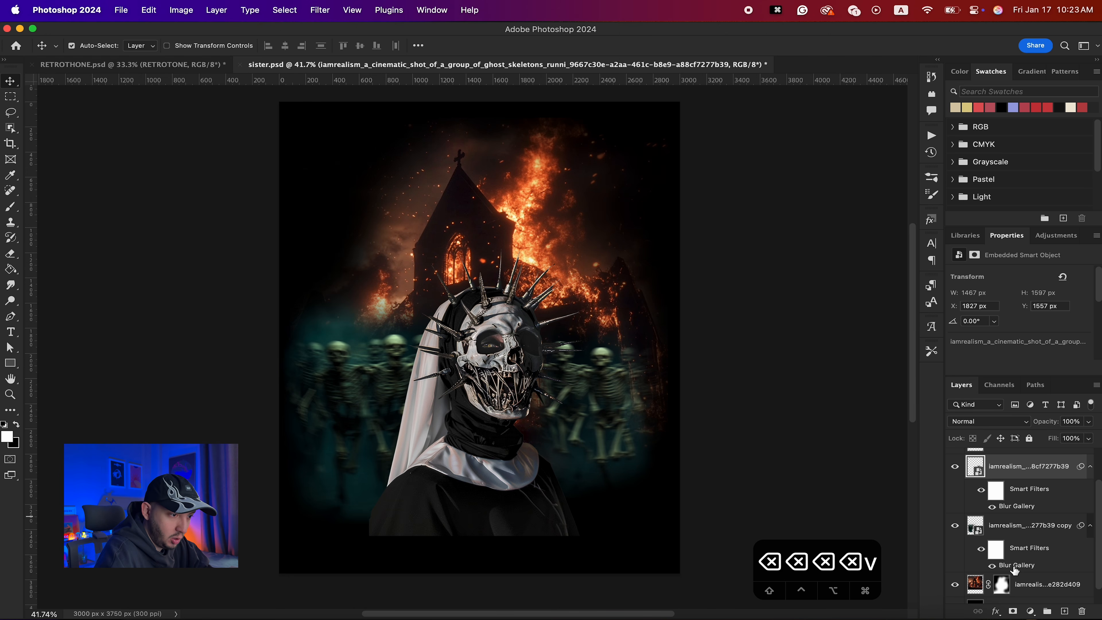
pyautogui.doubleClick(1016, 567)
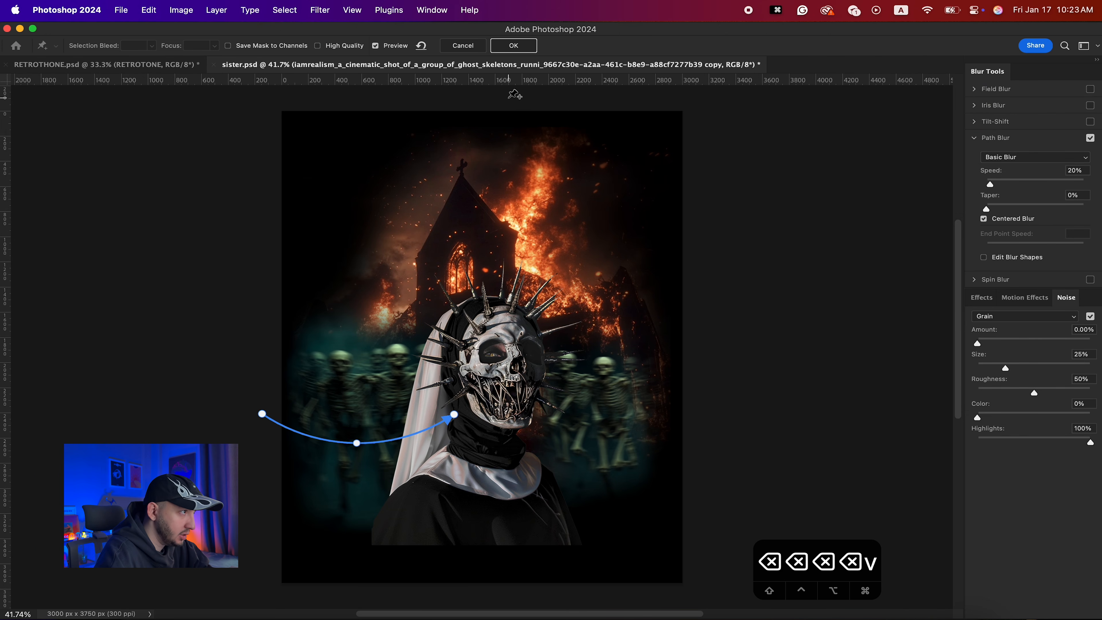
pyautogui.click(466, 47)
pyautogui.click(320, 16)
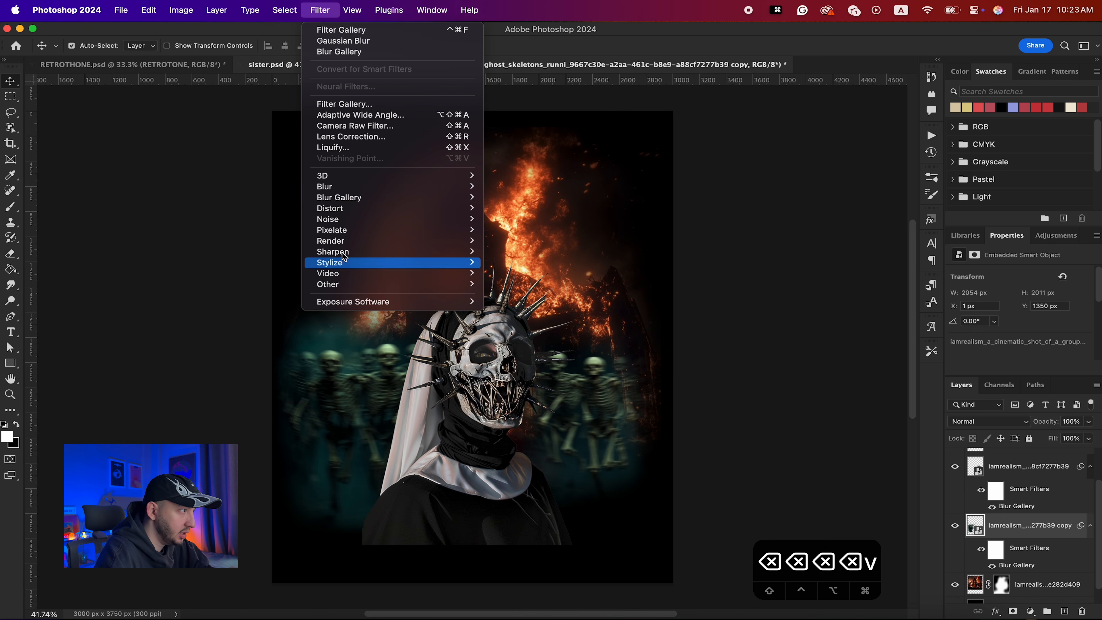
pyautogui.moveTo(349, 192)
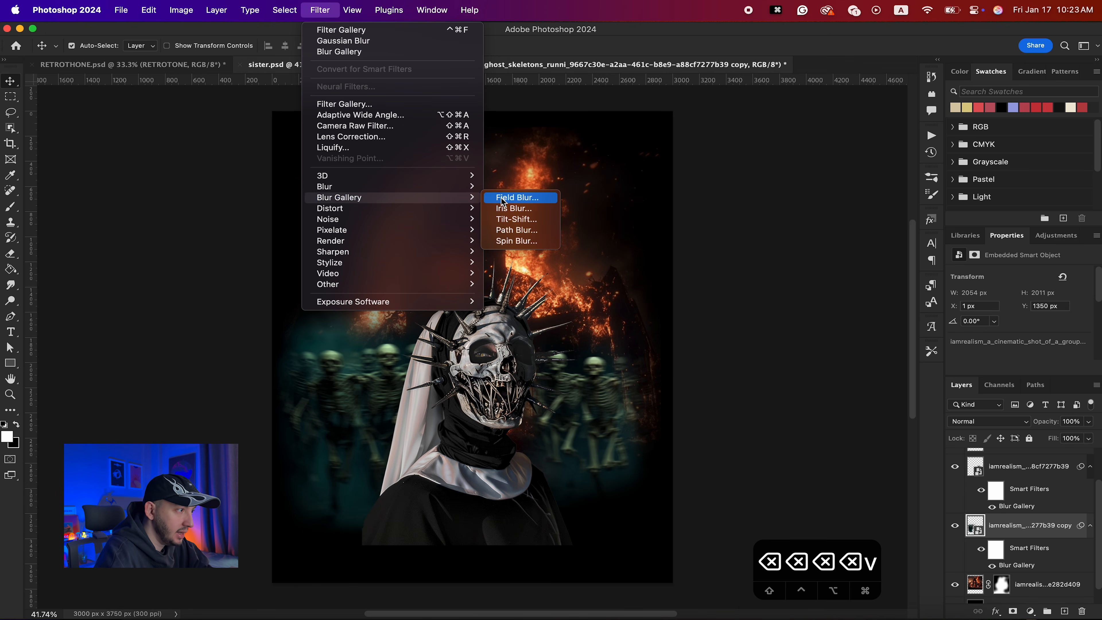
pyautogui.click(521, 230)
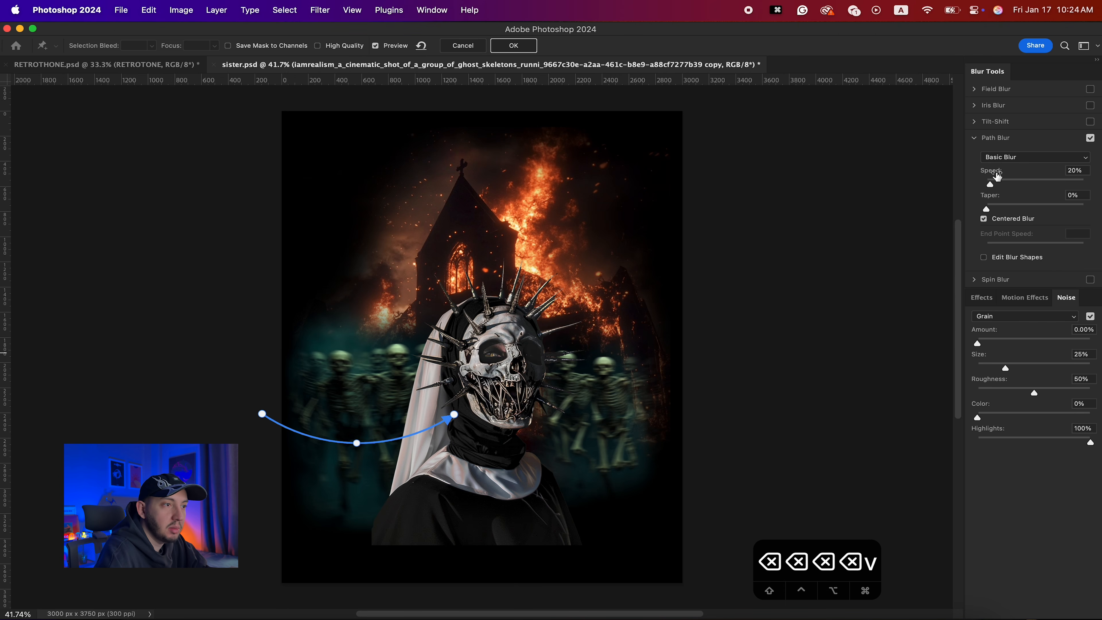
pyautogui.click(462, 46)
pyautogui.press('v')
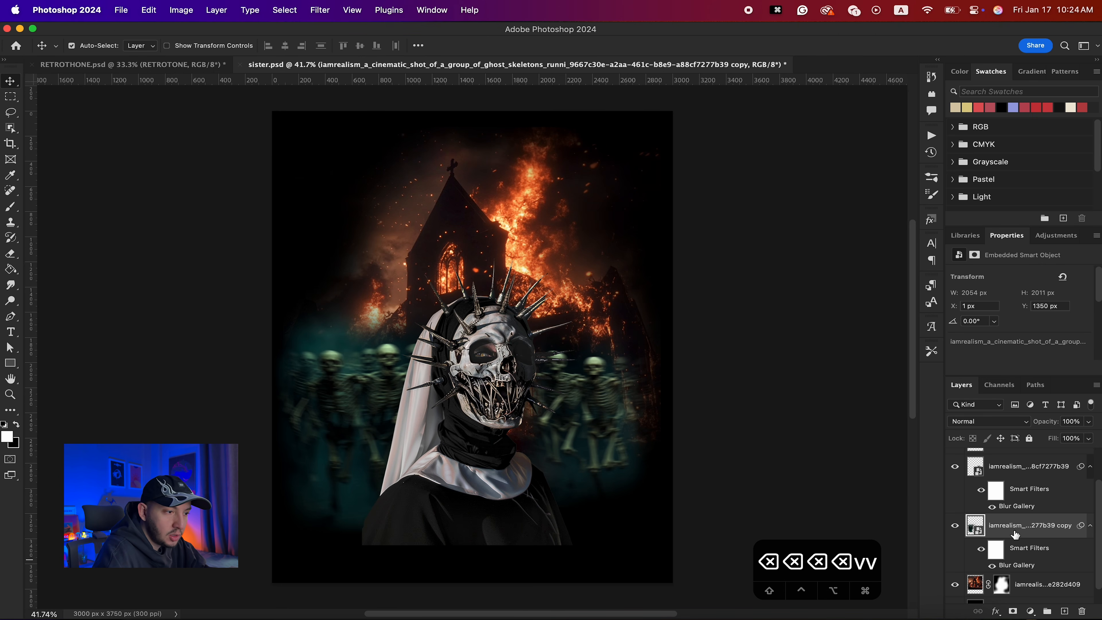
# - Add a Black & White adjustment layer above the nun layer
pyautogui.scroll(2, 1015, 534)
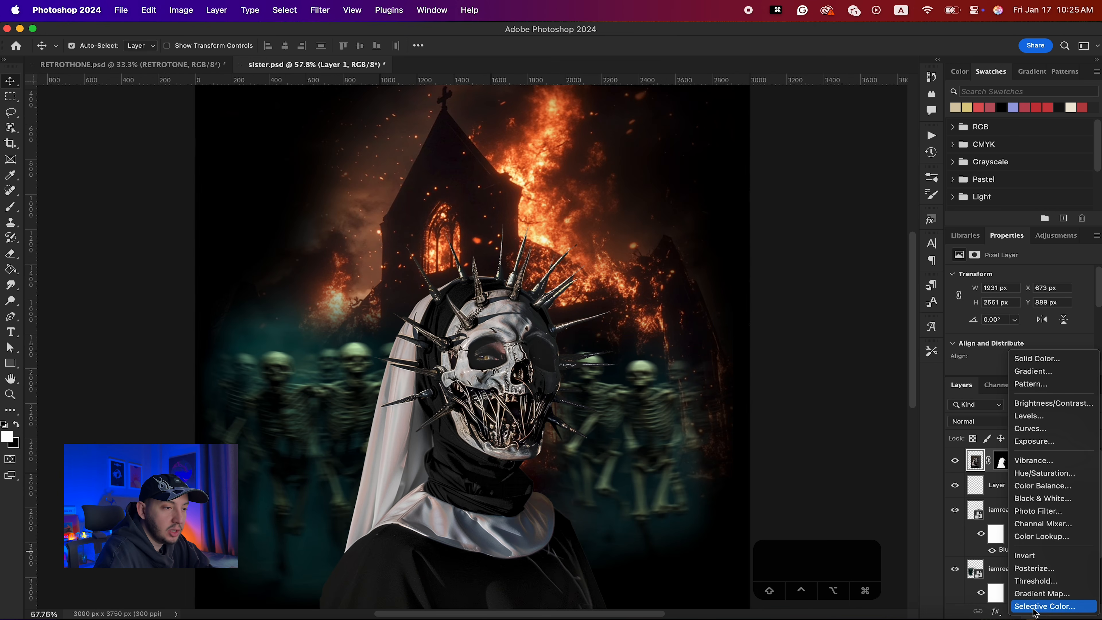
pyautogui.click(1057, 498)
pyautogui.scroll(-3, 715, 457)
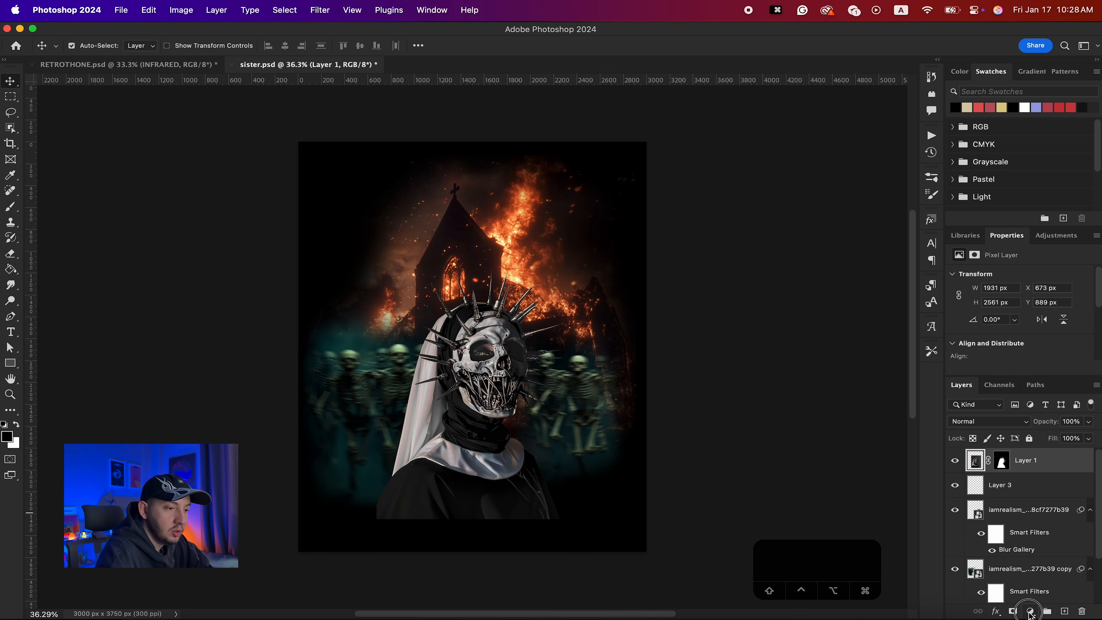
# - Add a Gradient Map adjustment layer and set its white end stop to the beige #d5caad swatch
pyautogui.click(1030, 611)
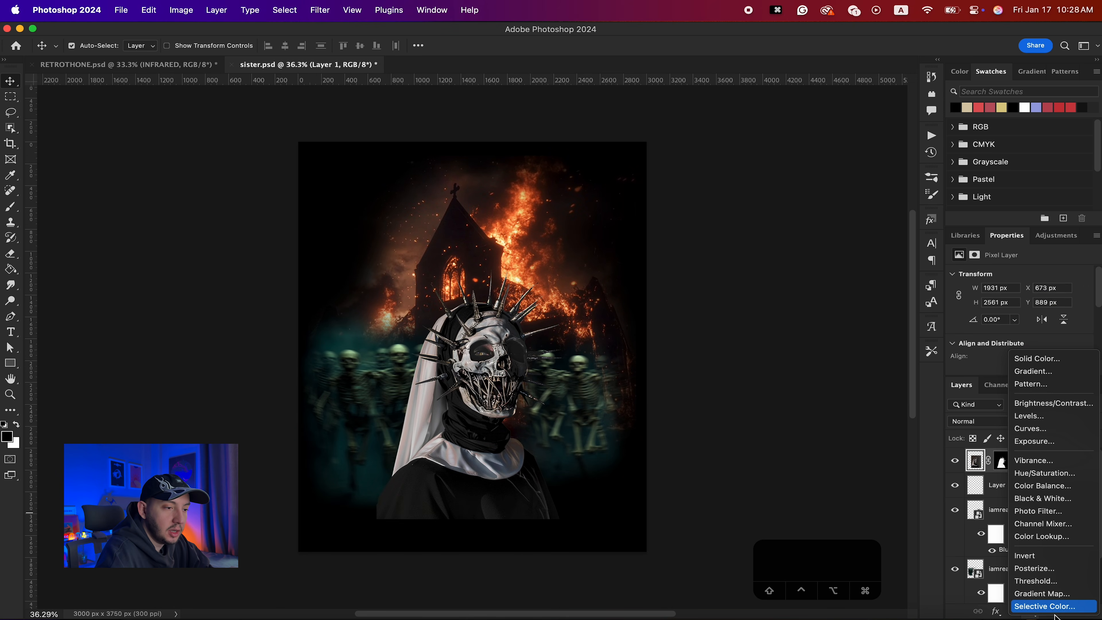
pyautogui.click(1045, 593)
pyautogui.click(1017, 276)
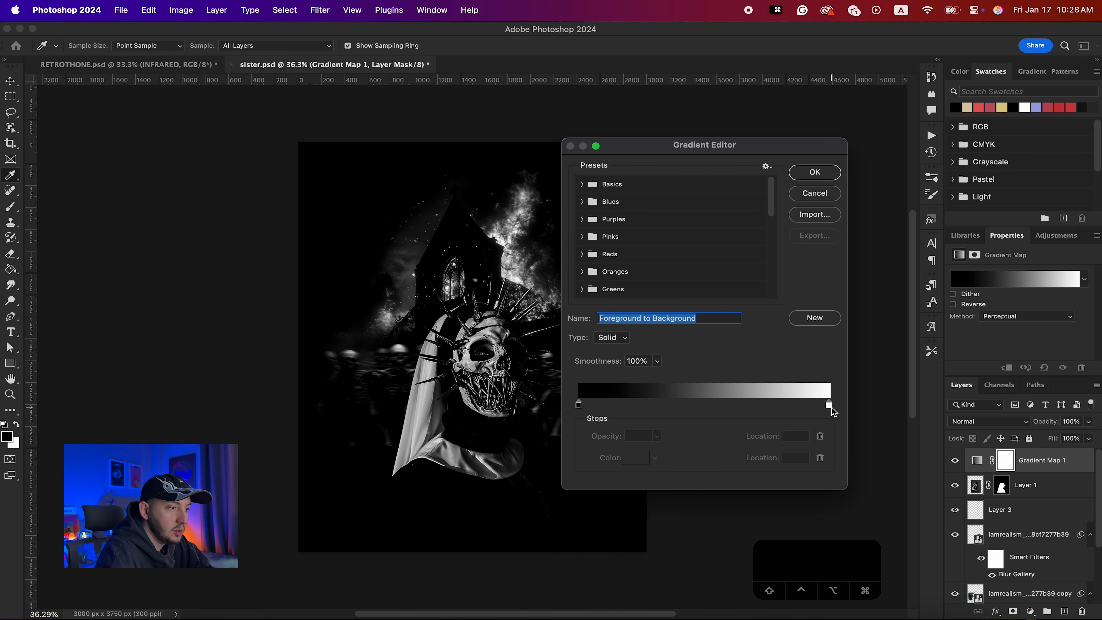
pyautogui.doubleClick(829, 405)
pyautogui.click(967, 106)
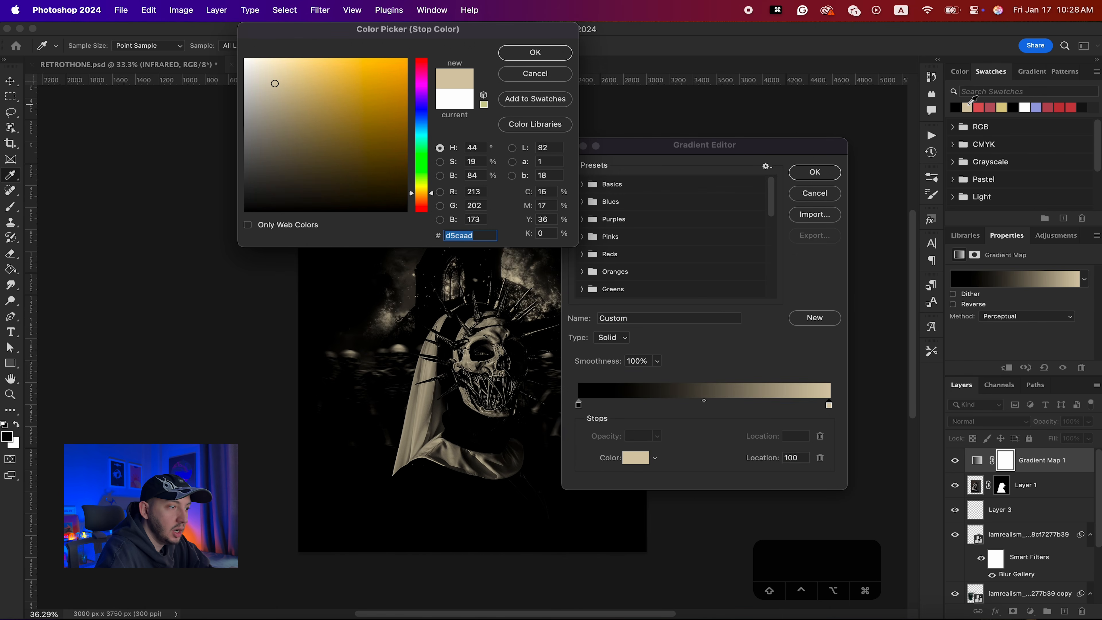
pyautogui.press('Return')
# - Add a gold color stop at 69% and a red #d05f5f stop at 22% to the gradient
pyautogui.doubleClick(750, 407)
pyautogui.click(1002, 107)
pyautogui.press('Return')
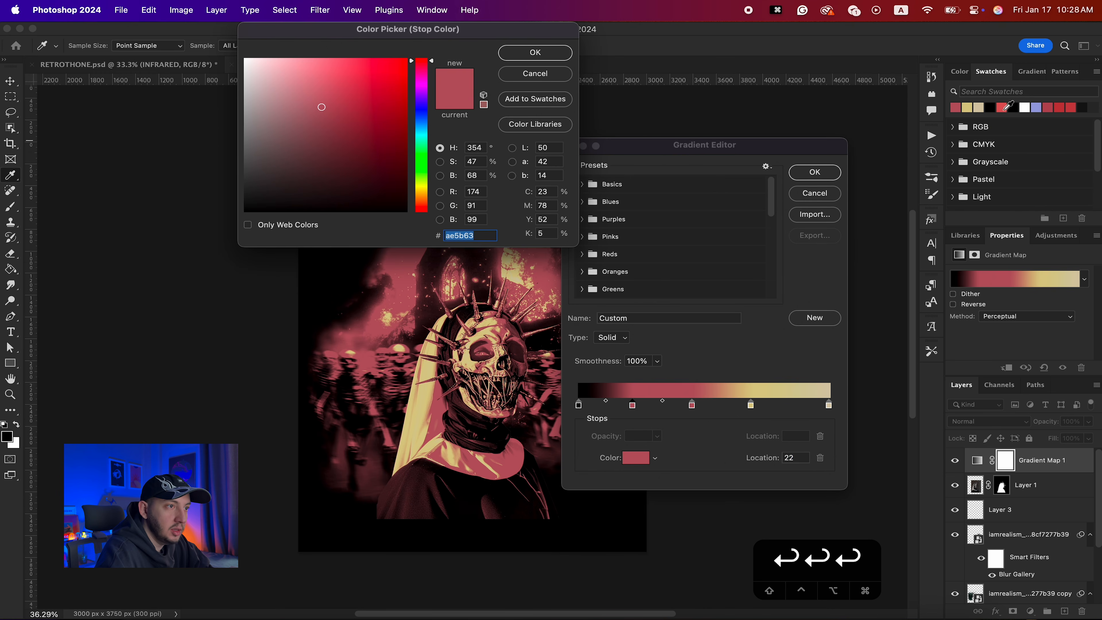
pyautogui.click(1004, 109)
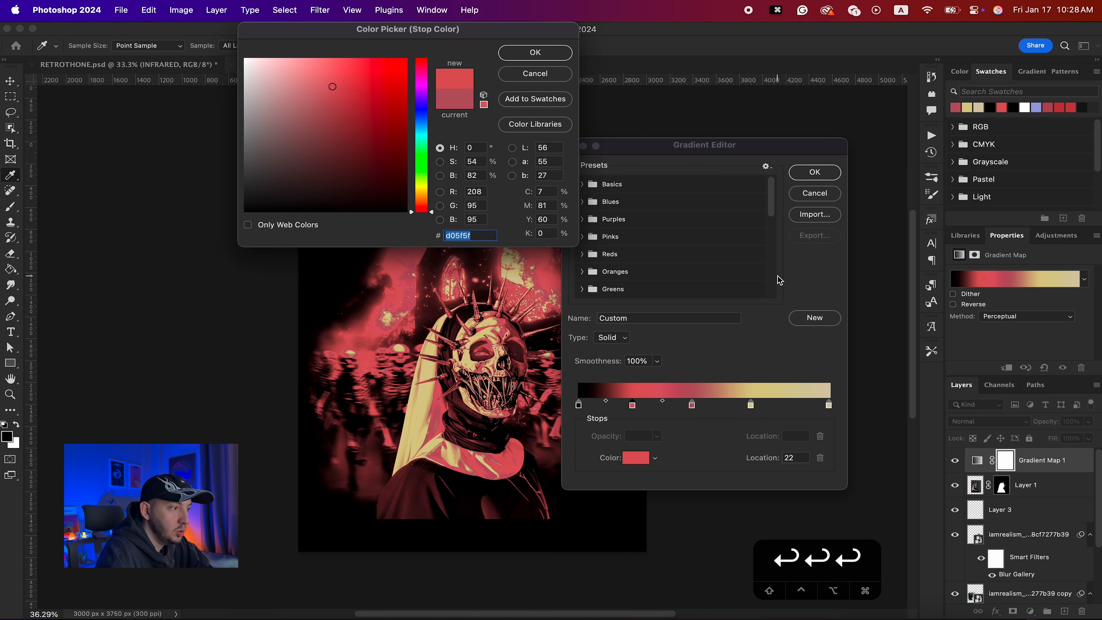
pyautogui.press('Return')
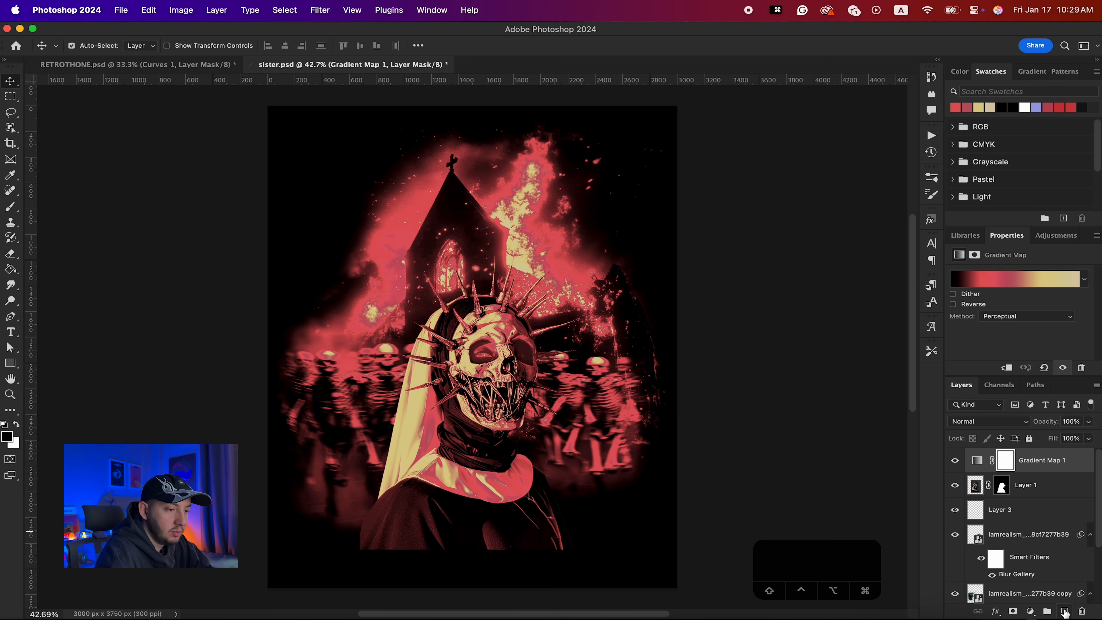
# - Create a new layer at the top of the stack named Grain
pyautogui.click(1064, 611)
pyautogui.doubleClick(1001, 461)
pyautogui.write('Grain')
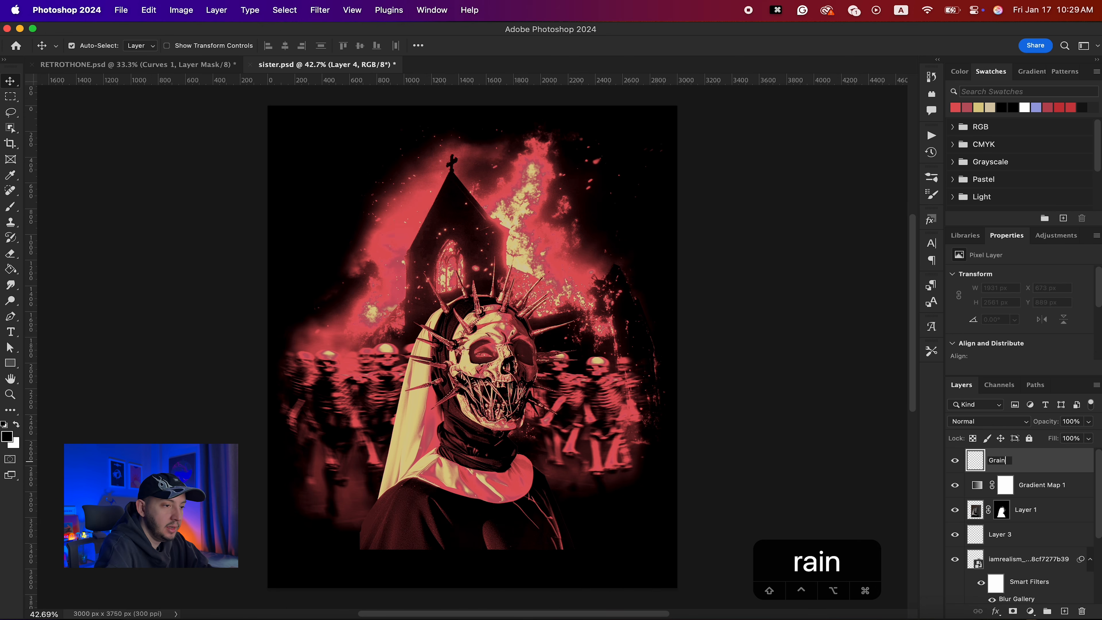
pyautogui.press('Return')
# - Fill the Grain layer with 50% Gray
pyautogui.click(155, 4)
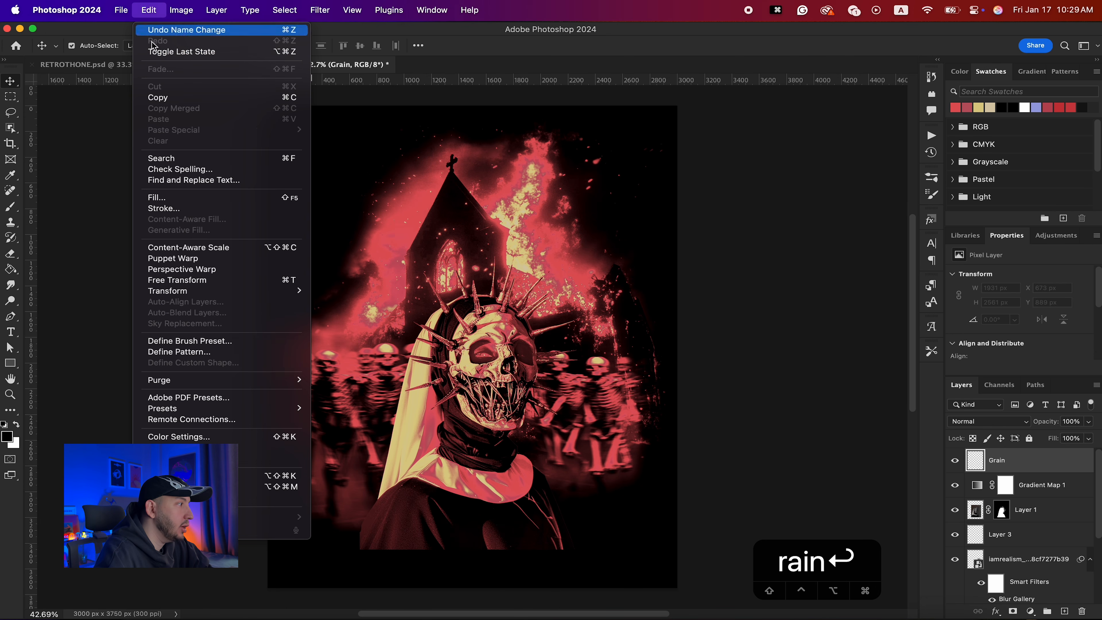
pyautogui.click(157, 197)
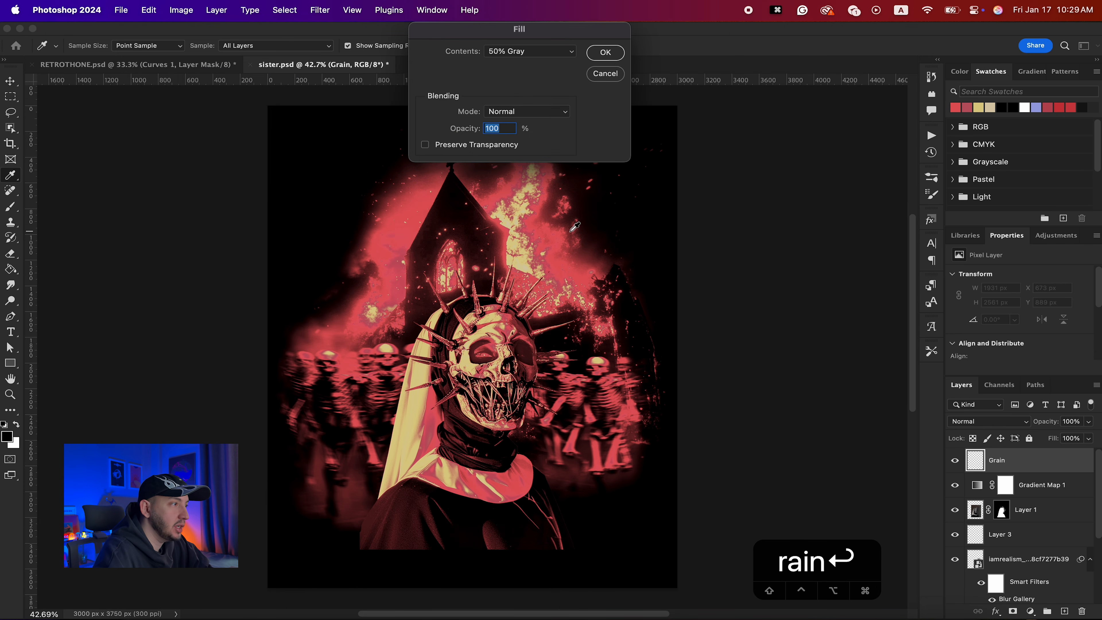
pyautogui.click(605, 52)
# - Apply the Pointillize filter to the Grain layer with a cell size of 5
pyautogui.click(320, 10)
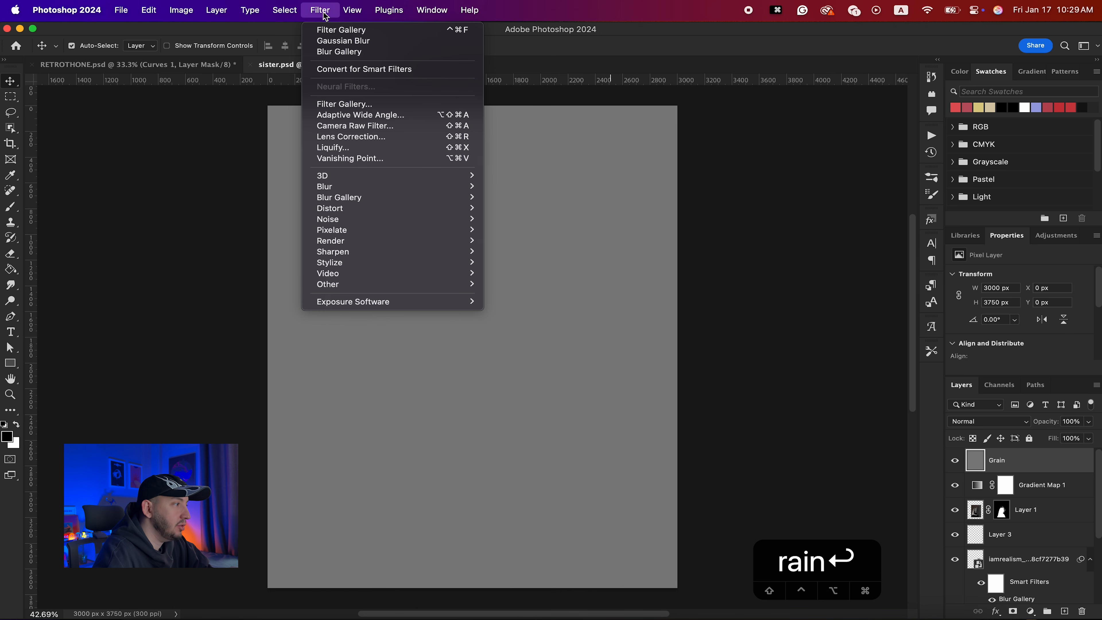
pyautogui.moveTo(351, 219)
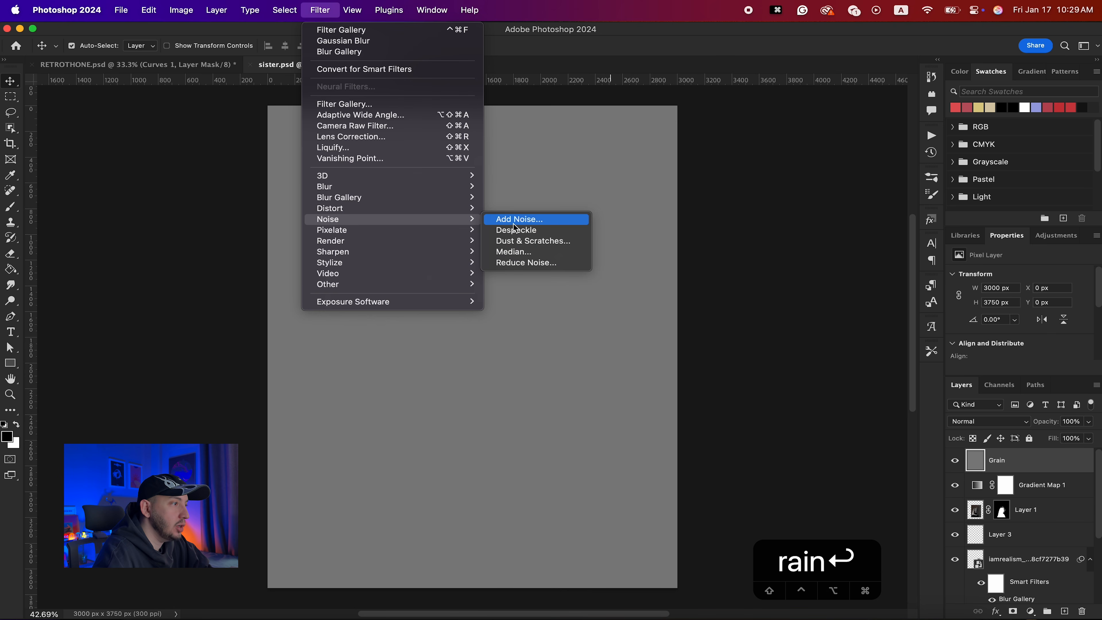
pyautogui.moveTo(433, 231)
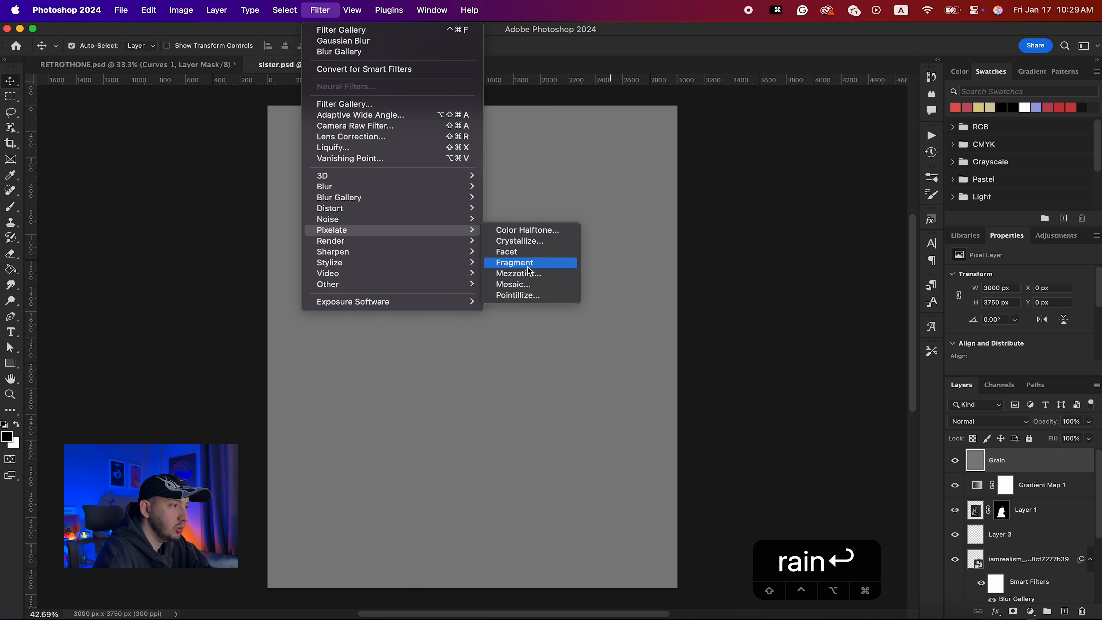
pyautogui.click(537, 296)
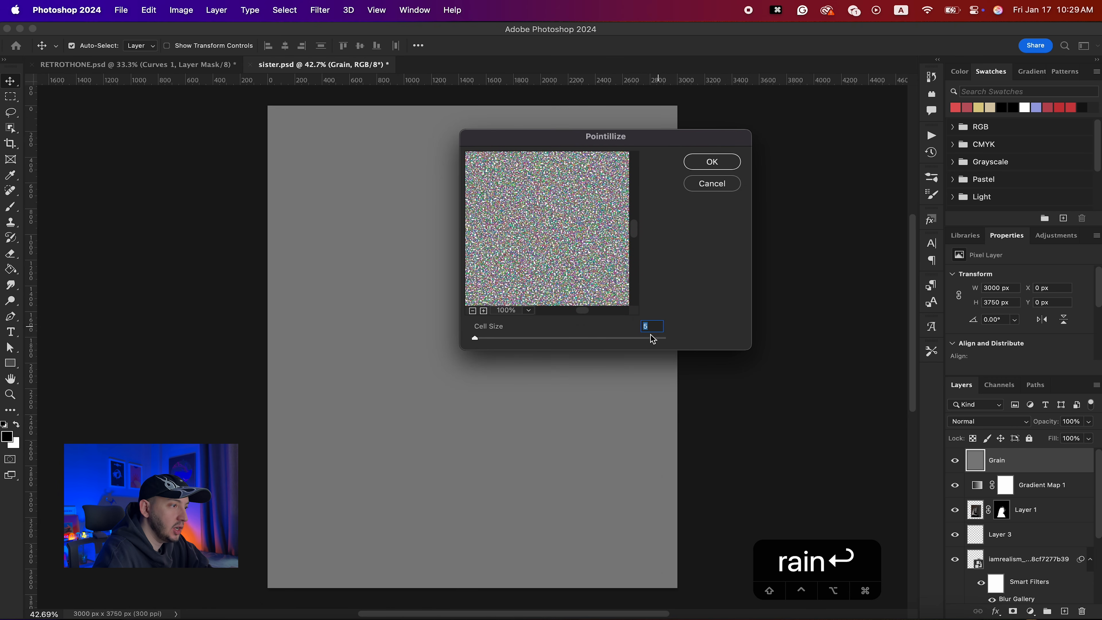
pyautogui.click(727, 165)
# - Desaturate the Grain layer with Hue/Saturation, setting Saturation to -100
pyautogui.scroll(6, 422, 332)
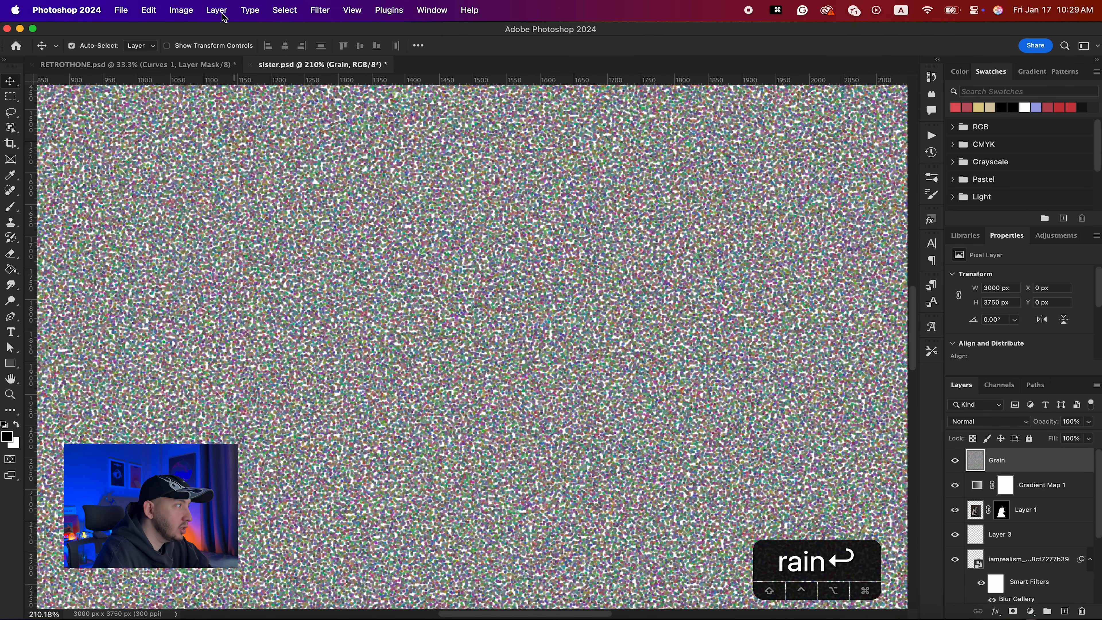
pyautogui.click(181, 10)
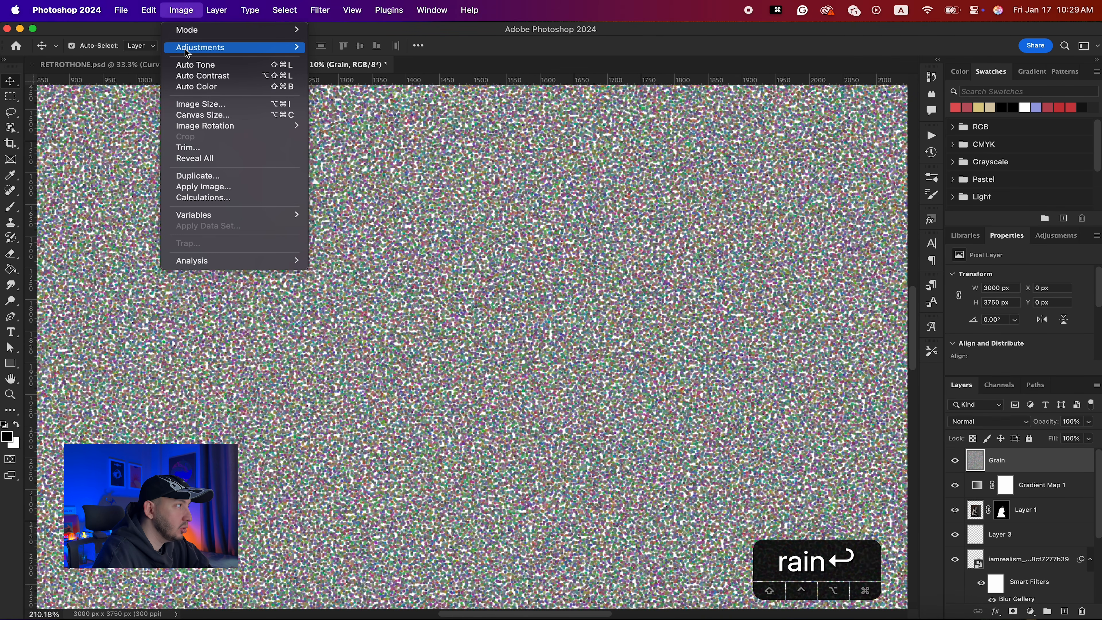
pyautogui.moveTo(204, 47)
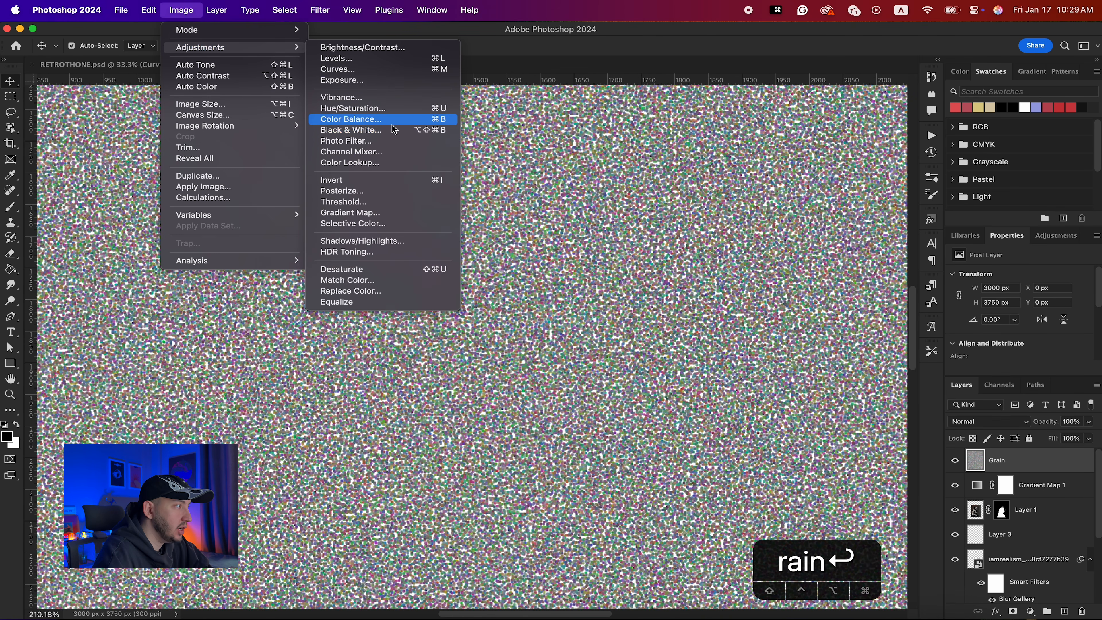
pyautogui.click(373, 109)
pyautogui.moveTo(797, 280); pyautogui.dragTo(701, 278)
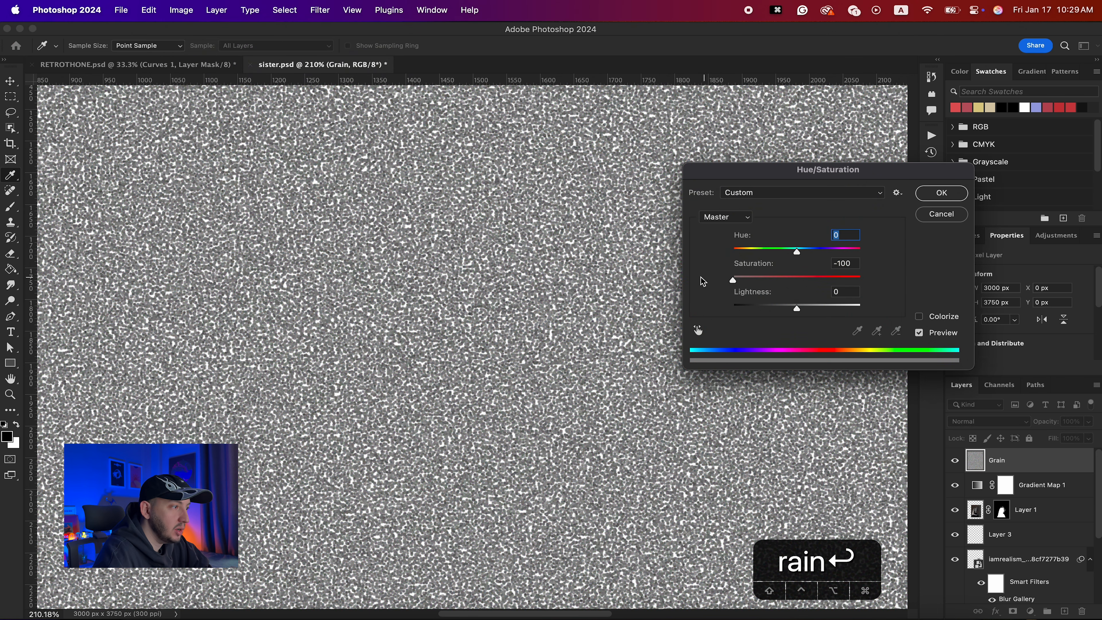
pyautogui.click(941, 194)
# - Set the Grain layer's blend mode to Color Burn
pyautogui.press('super+0')
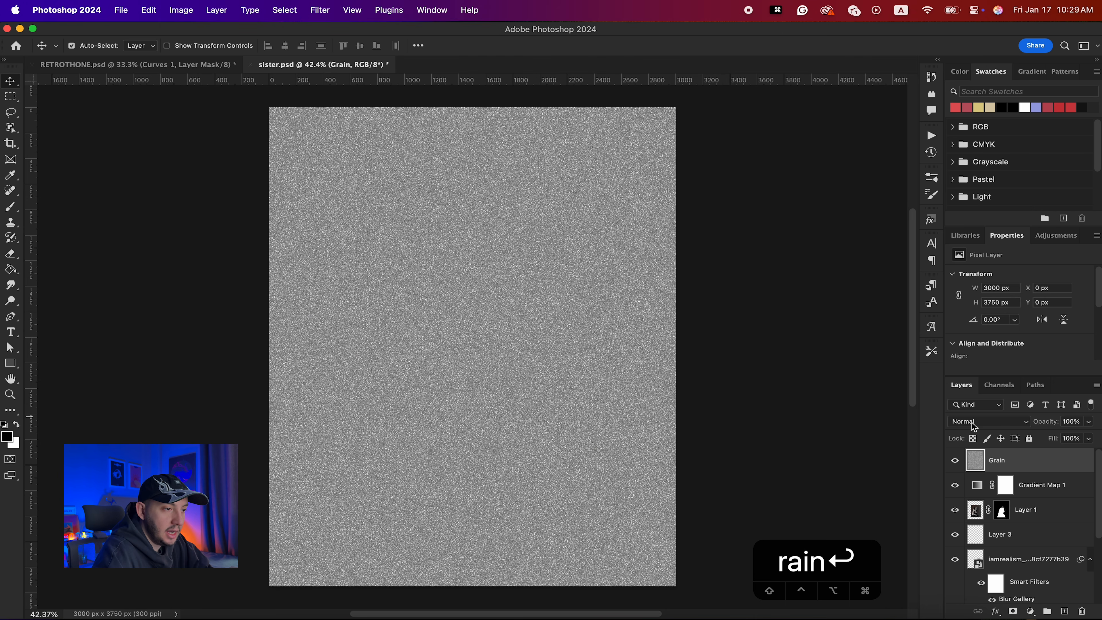
pyautogui.click(974, 427)
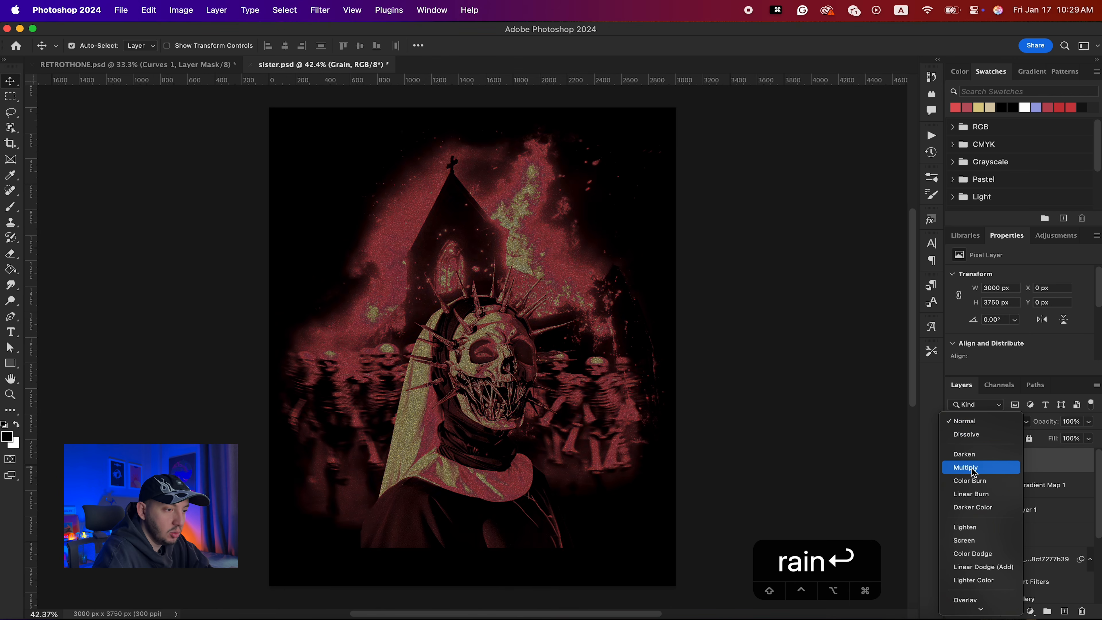
pyautogui.click(971, 481)
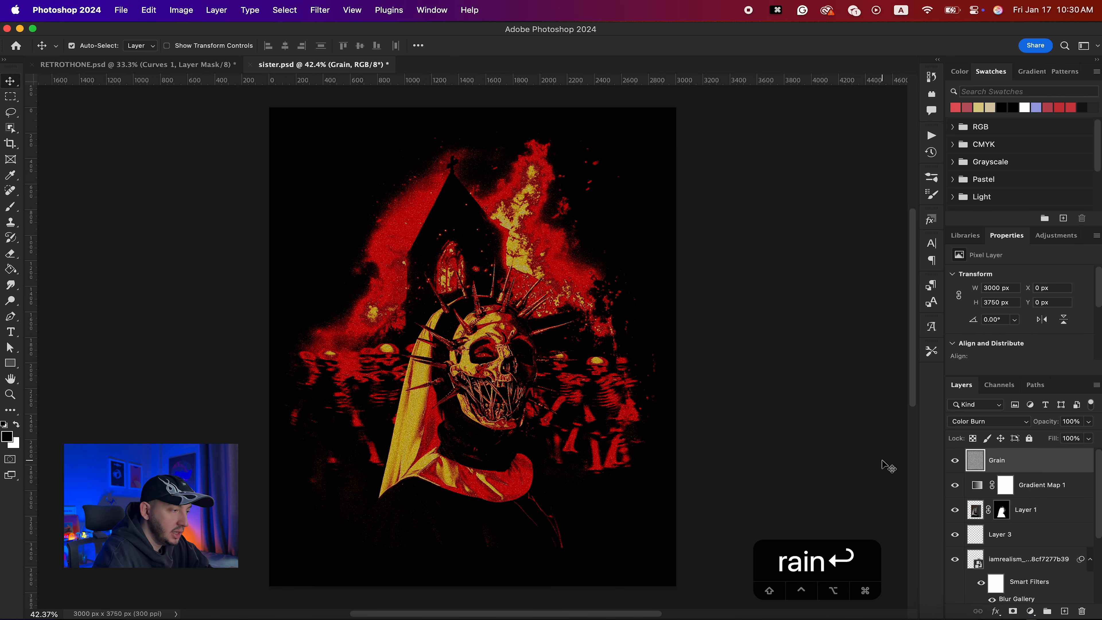
# - Add a Curves adjustment layer above the gradient map and lift the curve to brighten the image
pyautogui.click(1041, 489)
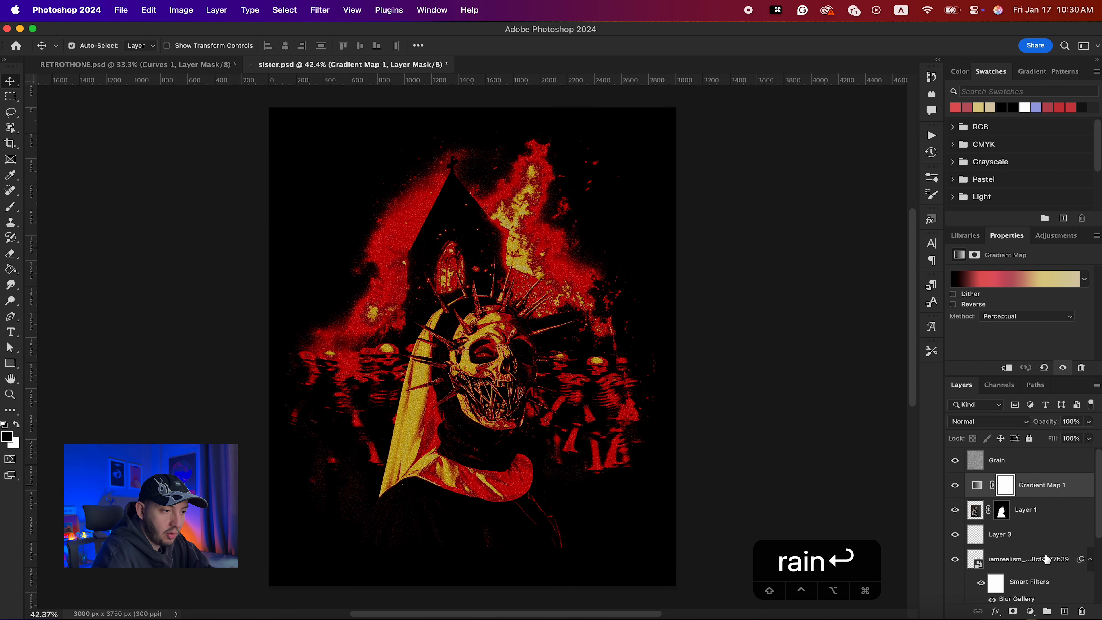
pyautogui.click(1031, 611)
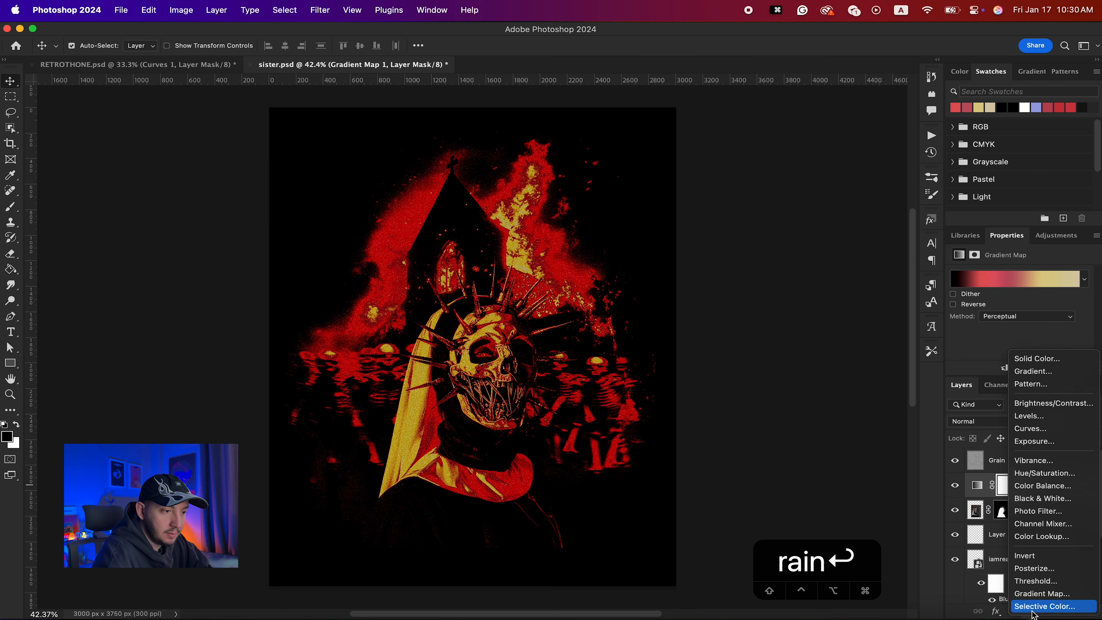
pyautogui.click(1033, 418)
pyautogui.scroll(1, 1015, 316)
pyautogui.moveTo(1008, 326); pyautogui.dragTo(1027, 289)
pyautogui.click(989, 487)
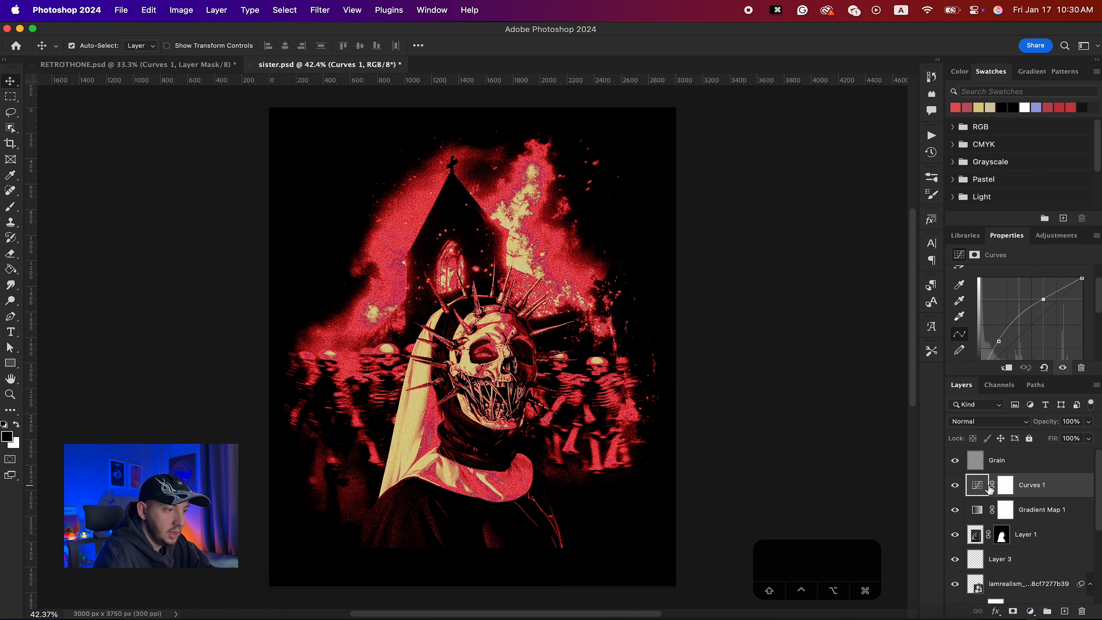
pyautogui.scroll(-2, 1037, 493)
pyautogui.scroll(2, 1038, 494)
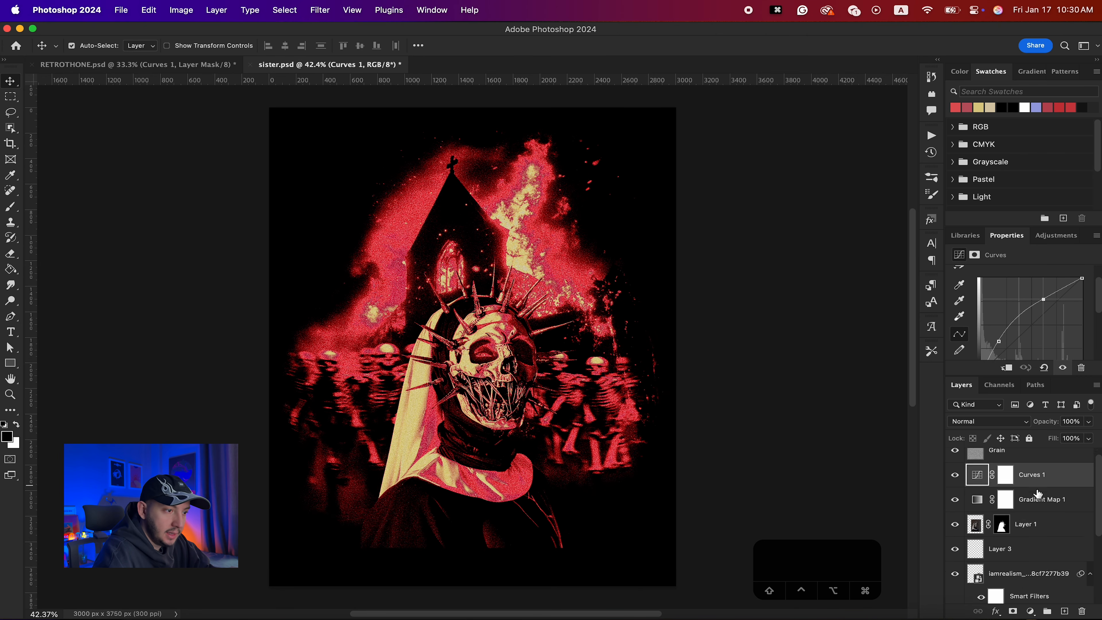
# - Add a Threshold adjustment layer above the Grain layer, set its level to 70 and its blend mode to Multiply
pyautogui.click(1016, 466)
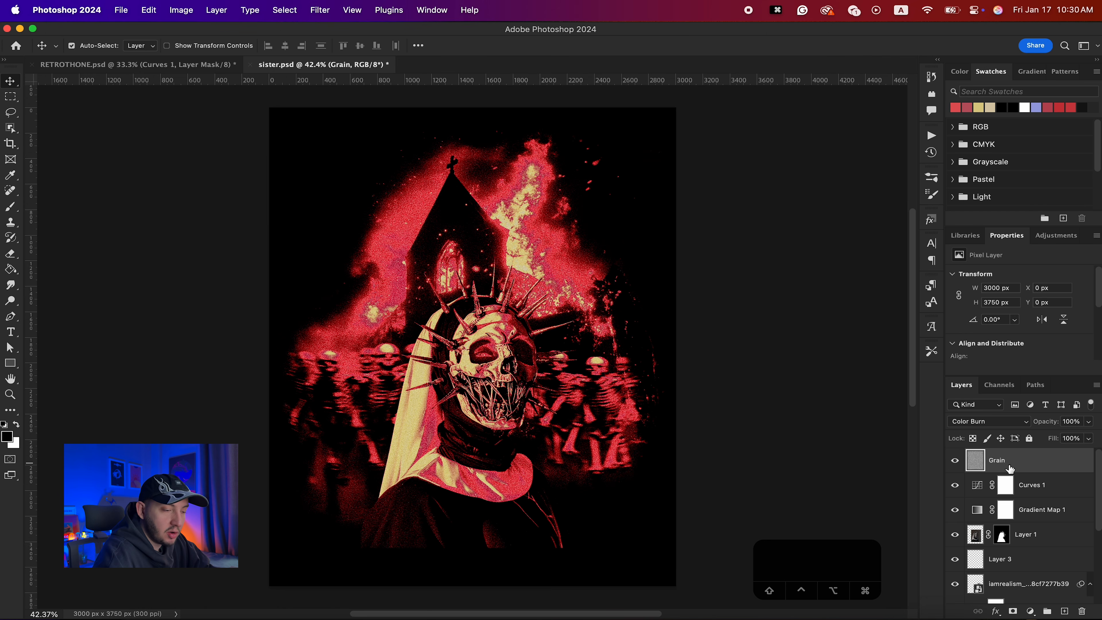
pyautogui.click(1031, 611)
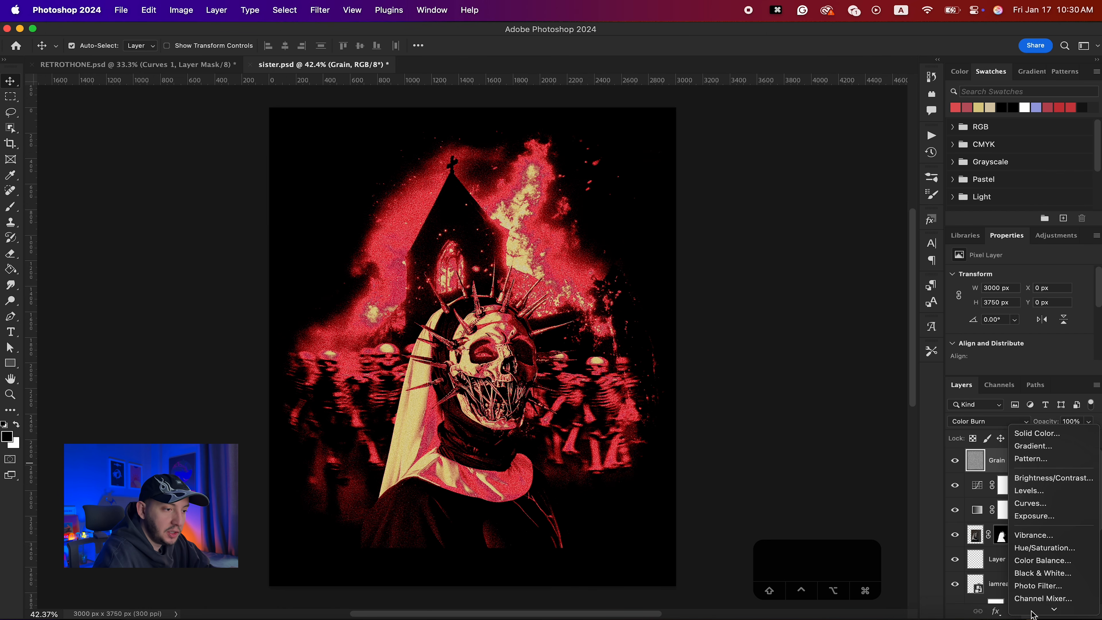
pyautogui.click(1034, 581)
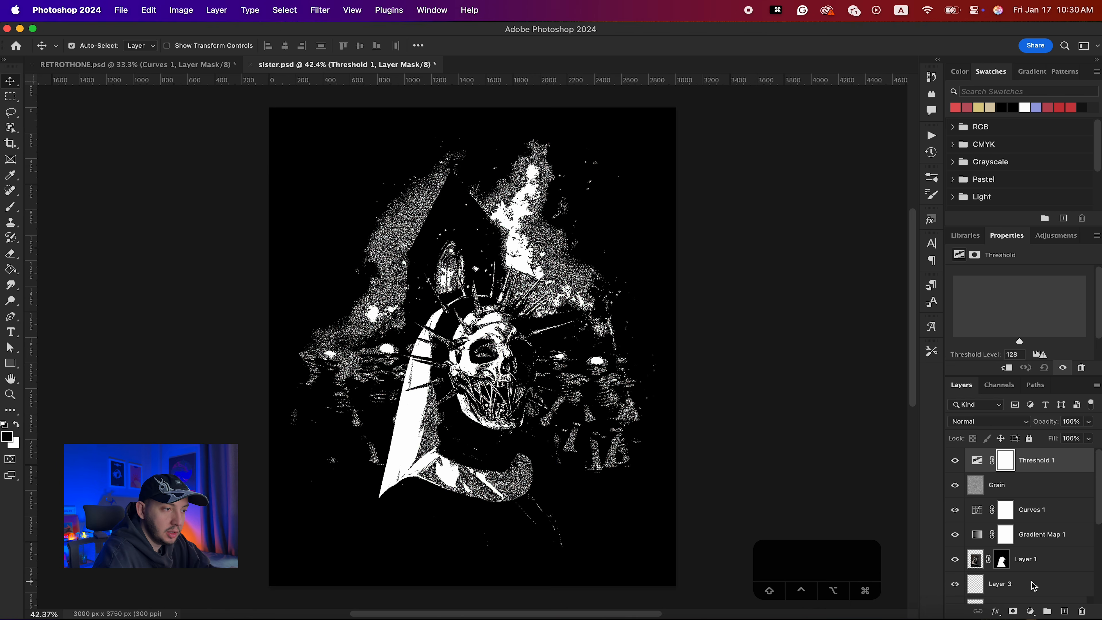
pyautogui.click(971, 422)
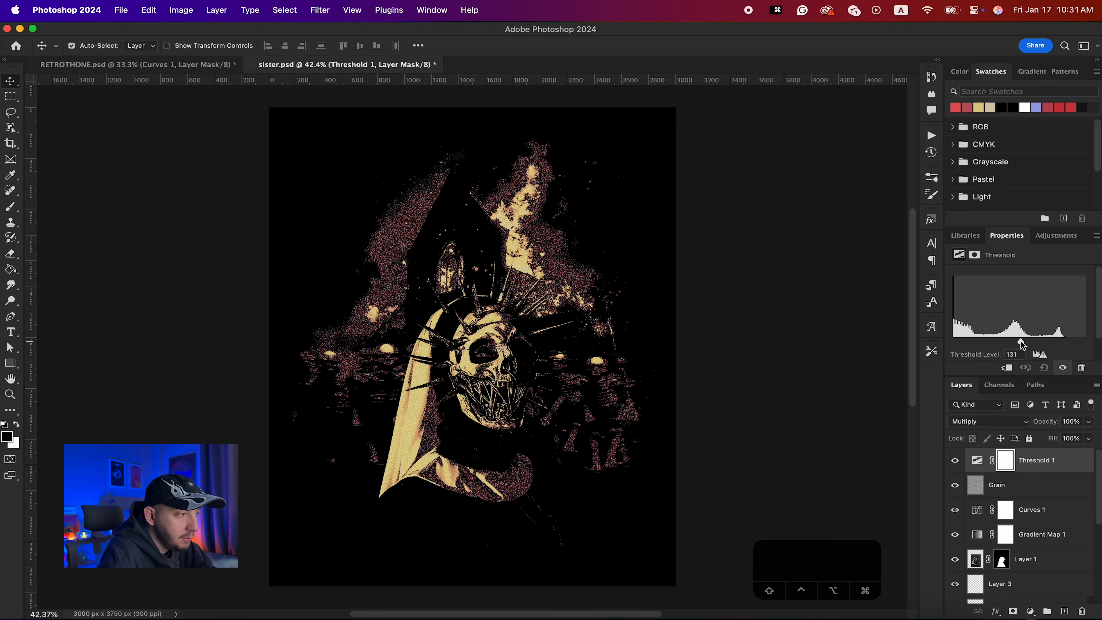
pyautogui.moveTo(1020, 345); pyautogui.dragTo(990, 344)
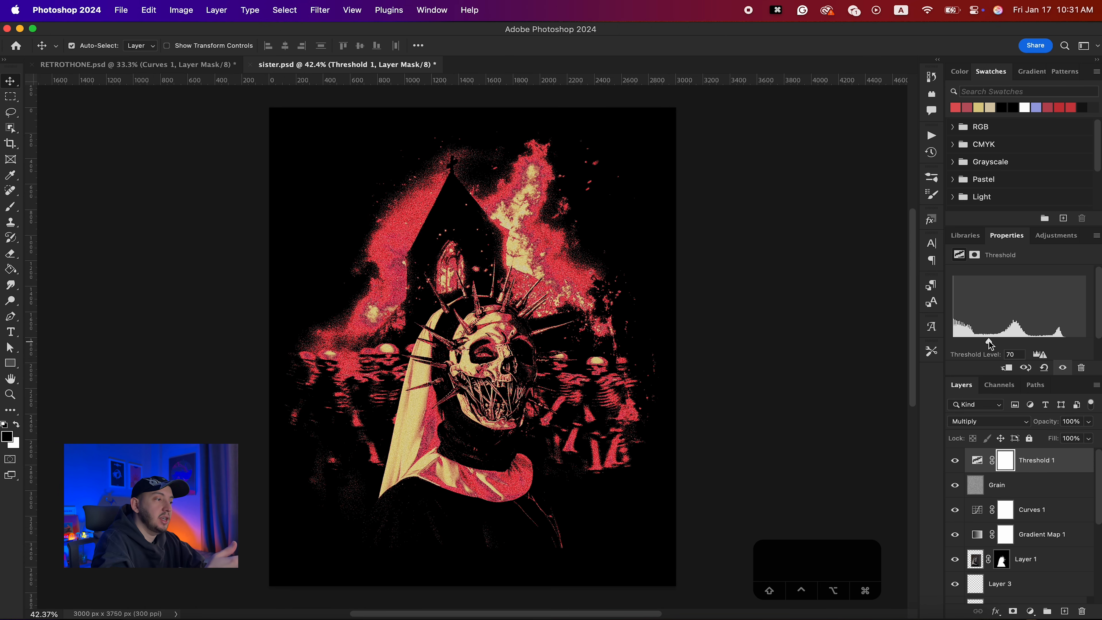
# - Group the image layers below the gradient map into a group named Images
pyautogui.scroll(-2, 1024, 542)
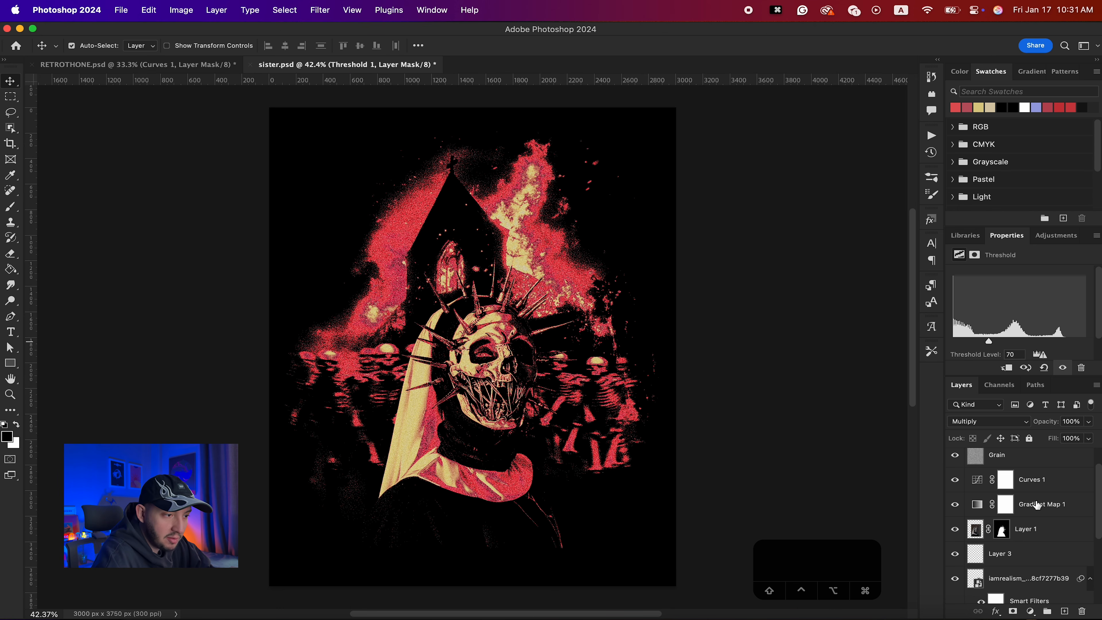
pyautogui.click(1032, 536)
pyautogui.scroll(-8, 1033, 536)
pyautogui.keyDown('shift'); pyautogui.click(1033, 569); pyautogui.keyUp('shift')
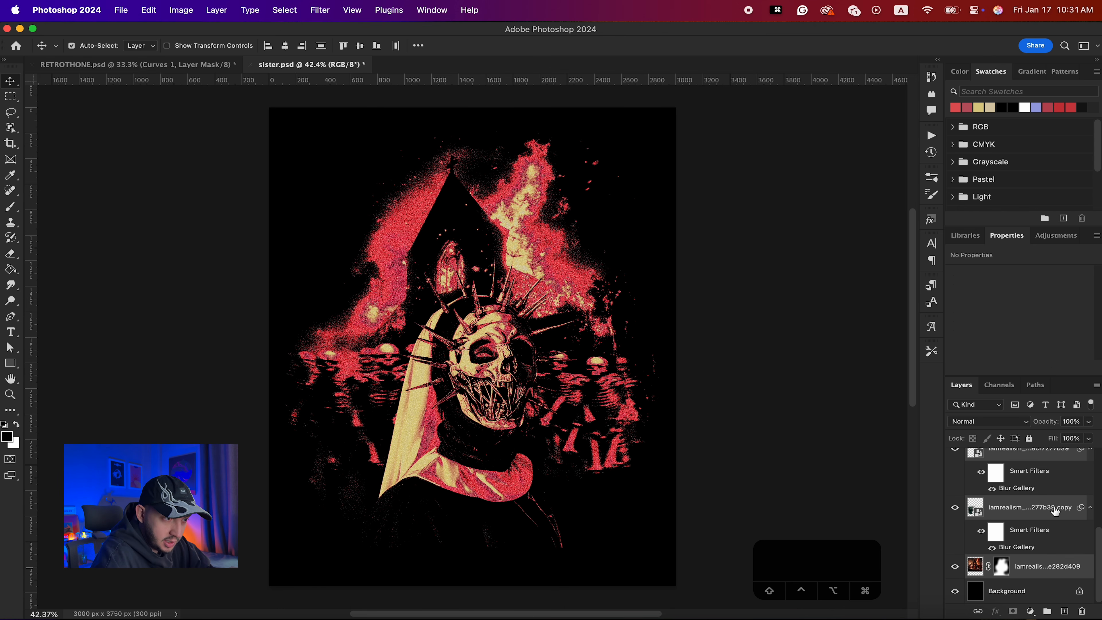
pyautogui.scroll(7, 1054, 511)
pyautogui.press('super+g')
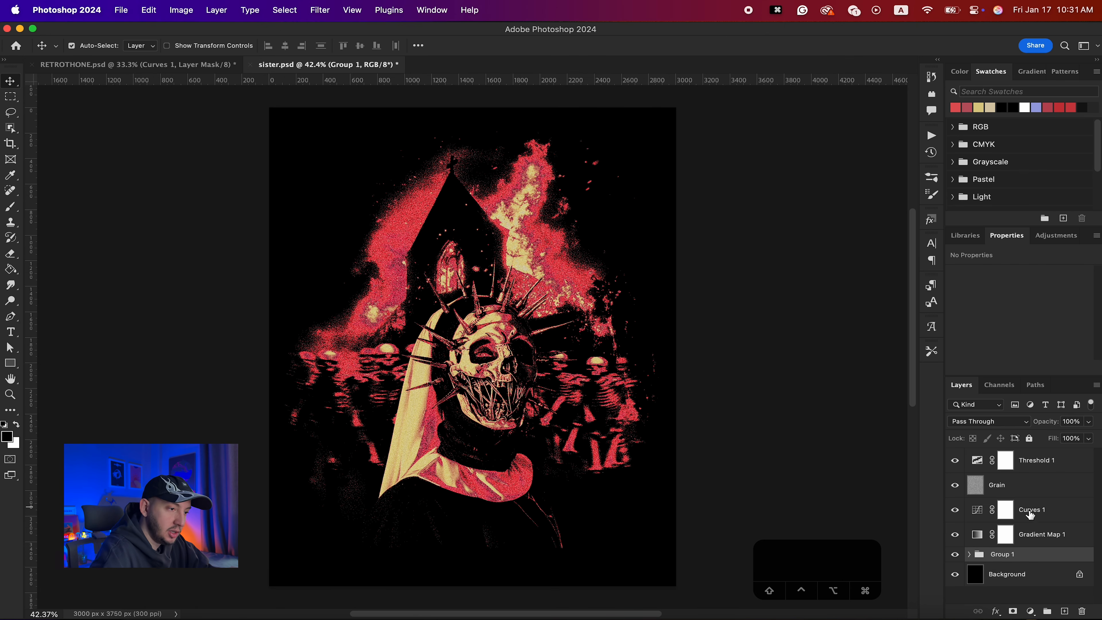
pyautogui.doubleClick(1000, 554)
pyautogui.write('Images')
pyautogui.press('Return')
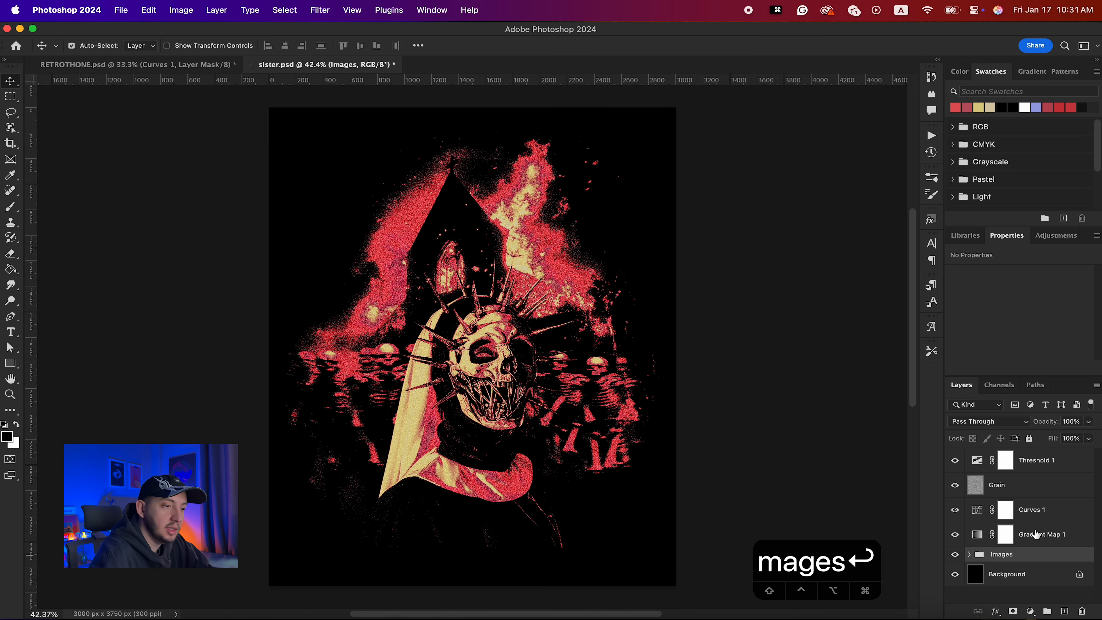
# - Add a Levels adjustment layer above the Images group and toggle its visibility to compare
pyautogui.click(1028, 616)
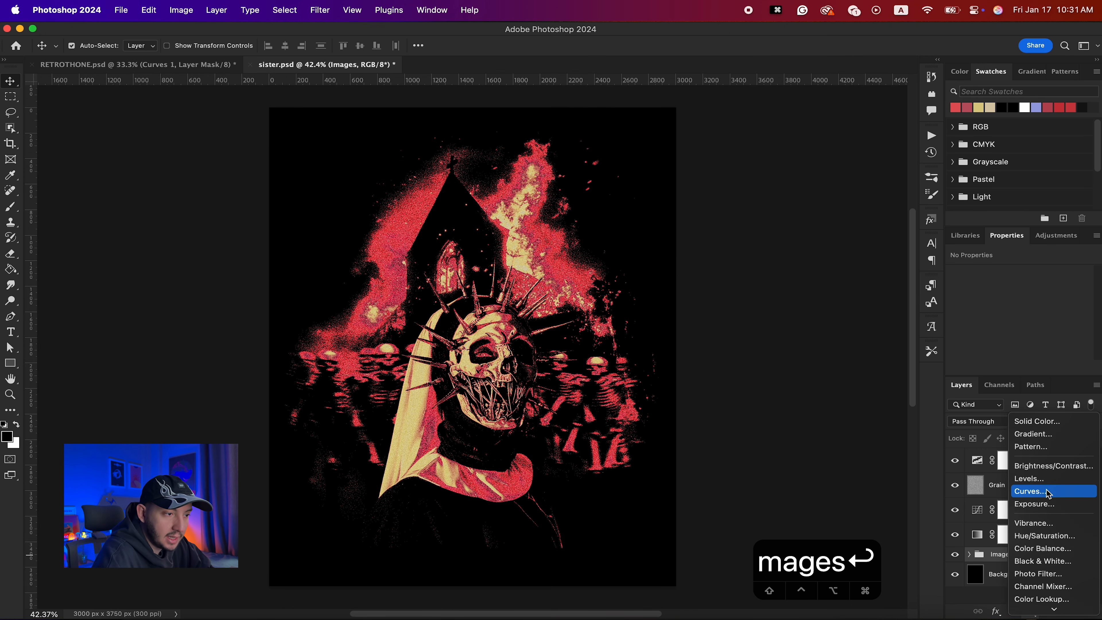
pyautogui.click(1040, 482)
pyautogui.moveTo(1026, 331)
pyautogui.mouseDown()
pyautogui.moveTo(972, 326)
pyautogui.moveTo(1028, 330)
pyautogui.mouseUp()
pyautogui.click(955, 558)
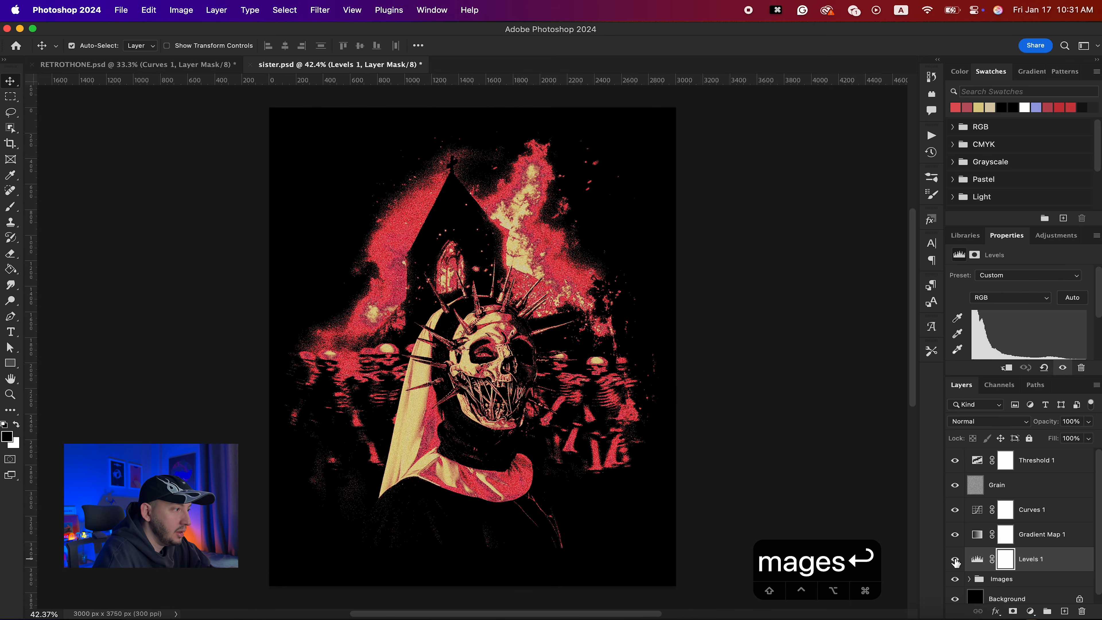
pyautogui.click(955, 559)
pyautogui.click(954, 558)
pyautogui.click(954, 559)
pyautogui.click(955, 559)
pyautogui.click(954, 559)
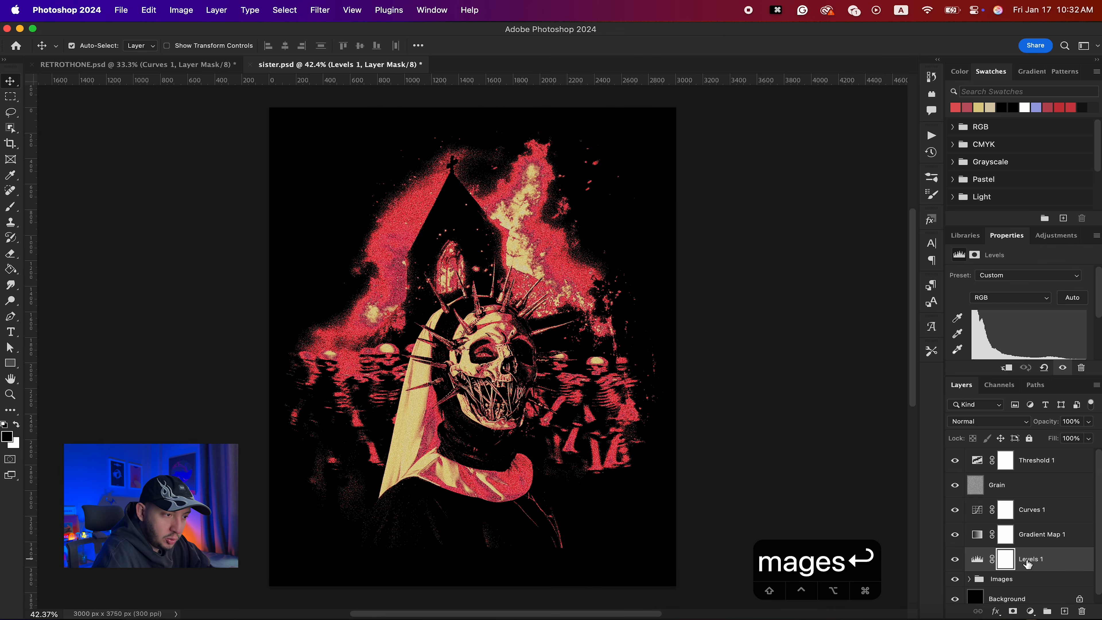
# - Group the Threshold and Grain layers into a group named Grunge Effect
pyautogui.click(1039, 488)
pyautogui.keyDown('shift'); pyautogui.click(1052, 464); pyautogui.keyUp('shift')
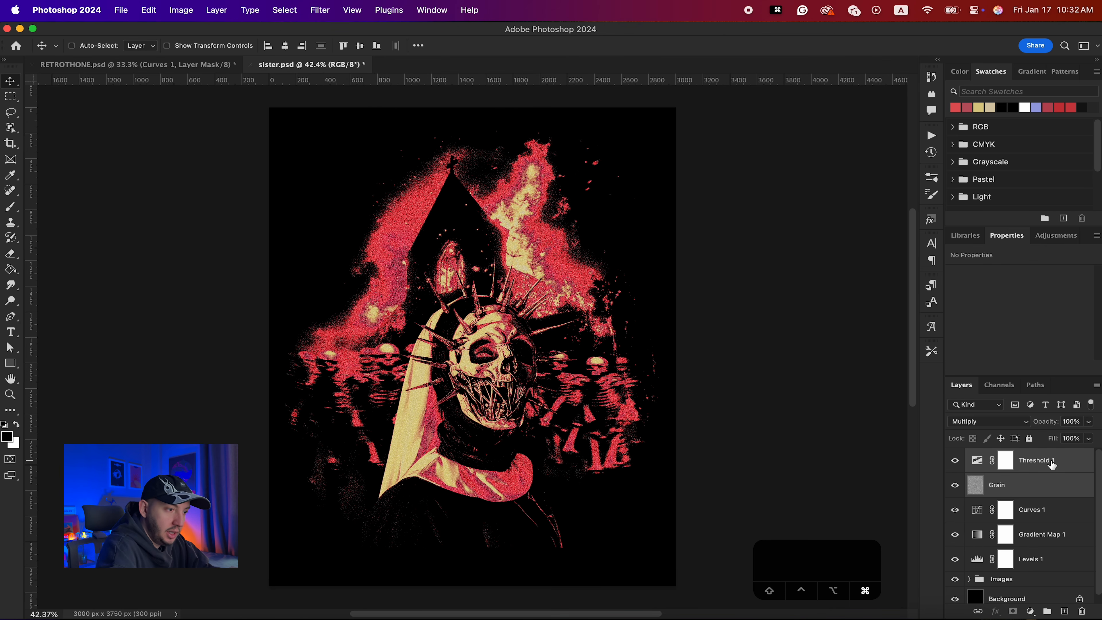
pyautogui.press('super+g')
pyautogui.doubleClick(1006, 455)
pyautogui.write('Threshold')
pyautogui.doubleClick(1000, 455)
pyautogui.write('Grunge Effect')
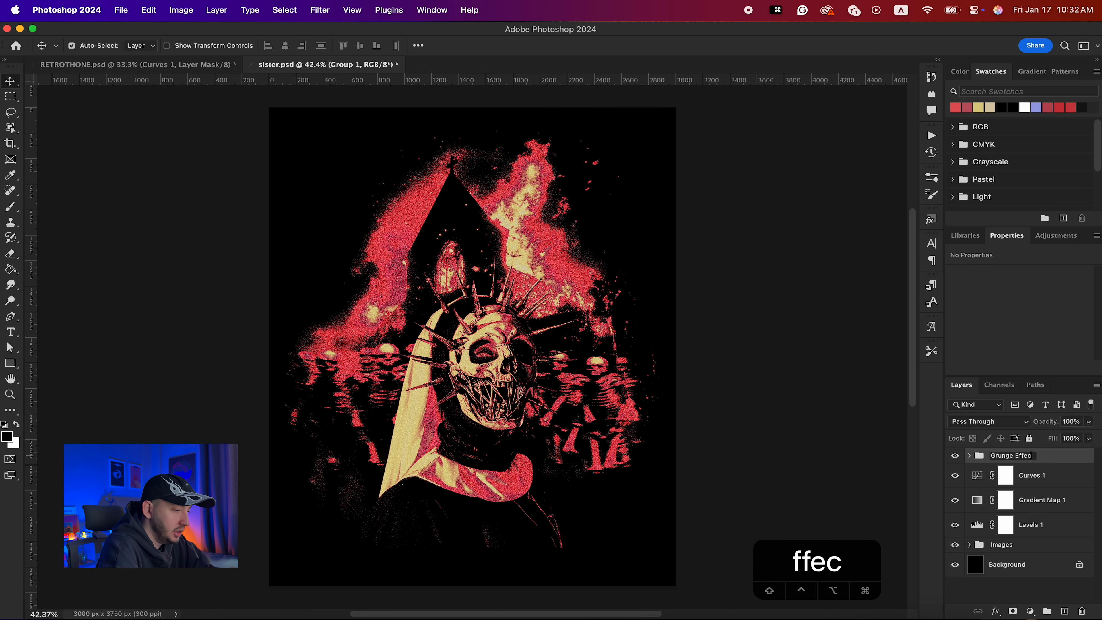
pyautogui.press('Return')
# - Group the Curves, Gradient Map and Levels layers into a group named Colors
pyautogui.click(1027, 485)
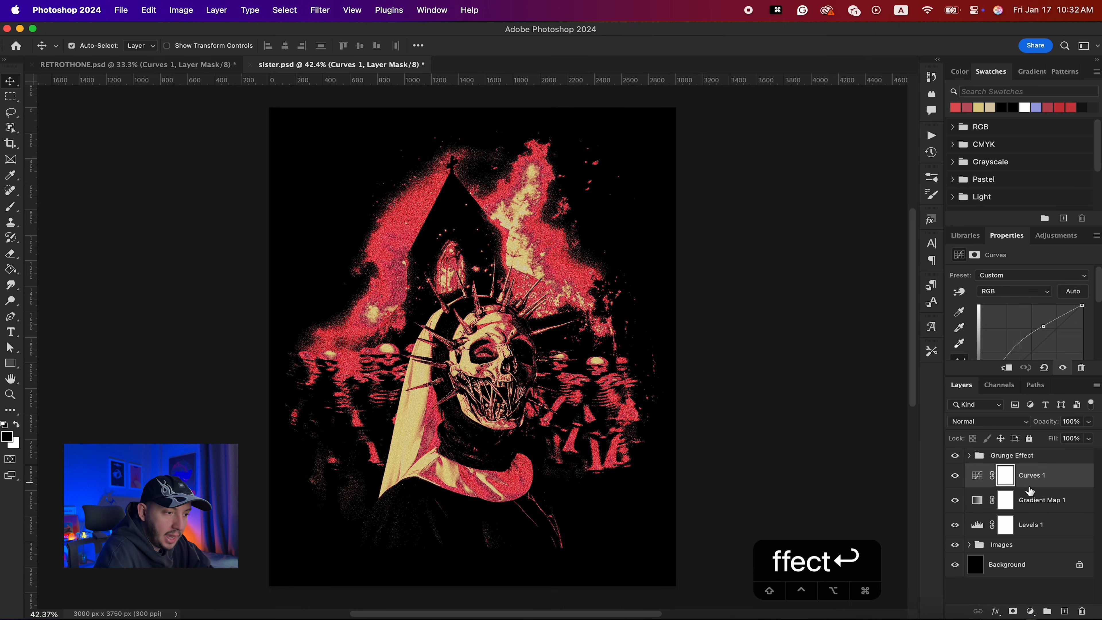
pyautogui.keyDown('shift'); pyautogui.click(1029, 525); pyautogui.keyUp('shift')
pyautogui.press('super+g')
pyautogui.doubleClick(999, 470)
pyautogui.write('Colors')
pyautogui.press('Return')
# - In Finder, open the Plastisol folder and preview the Vintage Plastisol texture images
pyautogui.click(1060, 455)
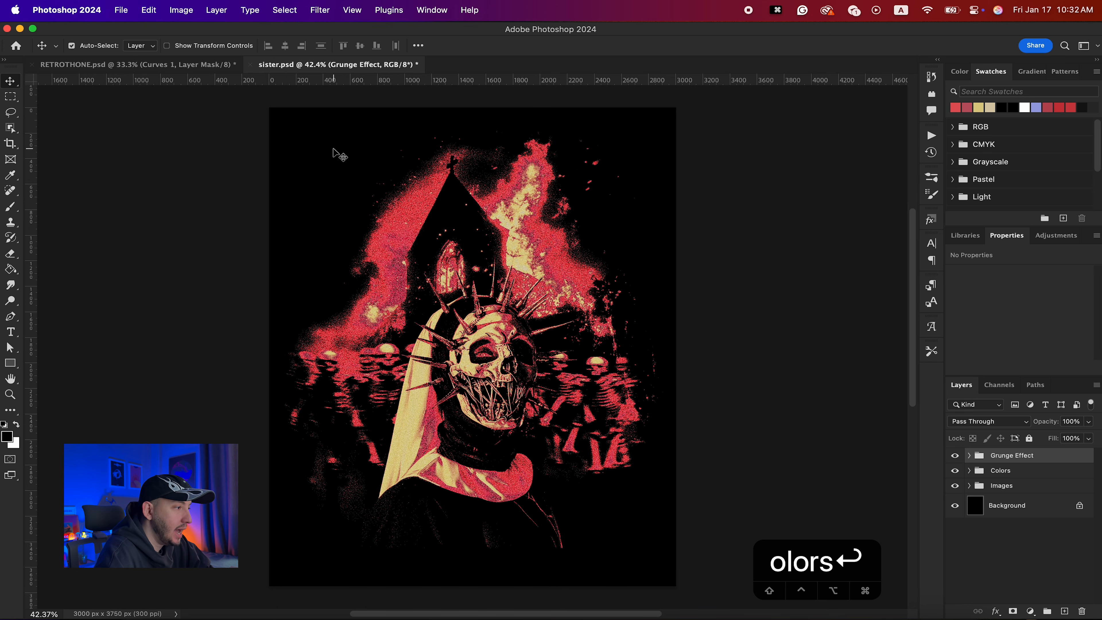
pyautogui.click(131, 617)
pyautogui.doubleClick(471, 286)
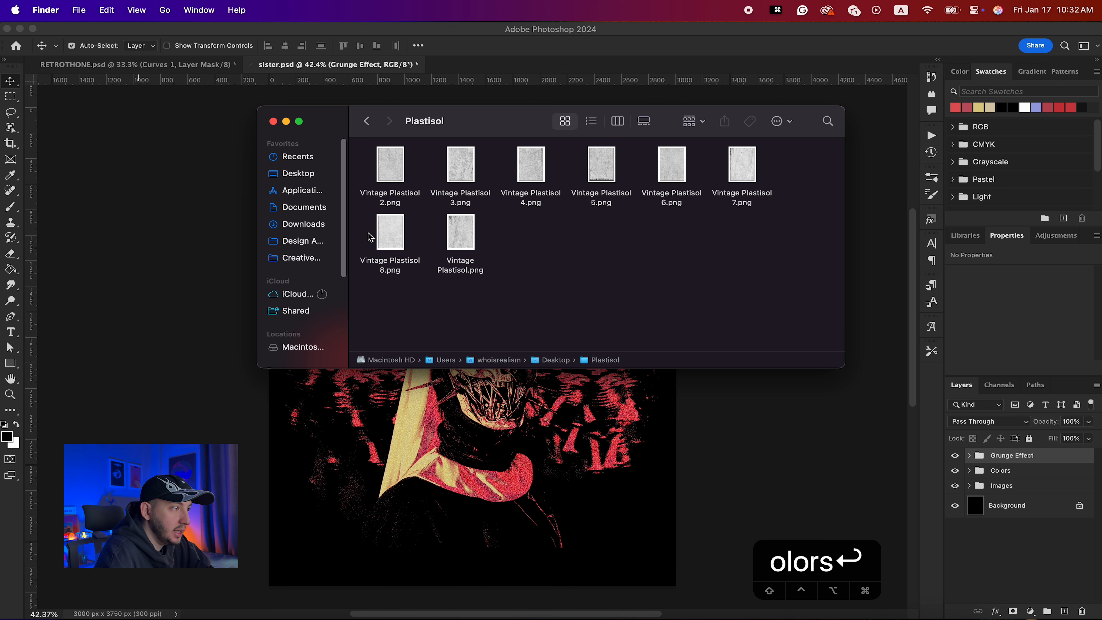
pyautogui.click(406, 155)
pyautogui.press('space')
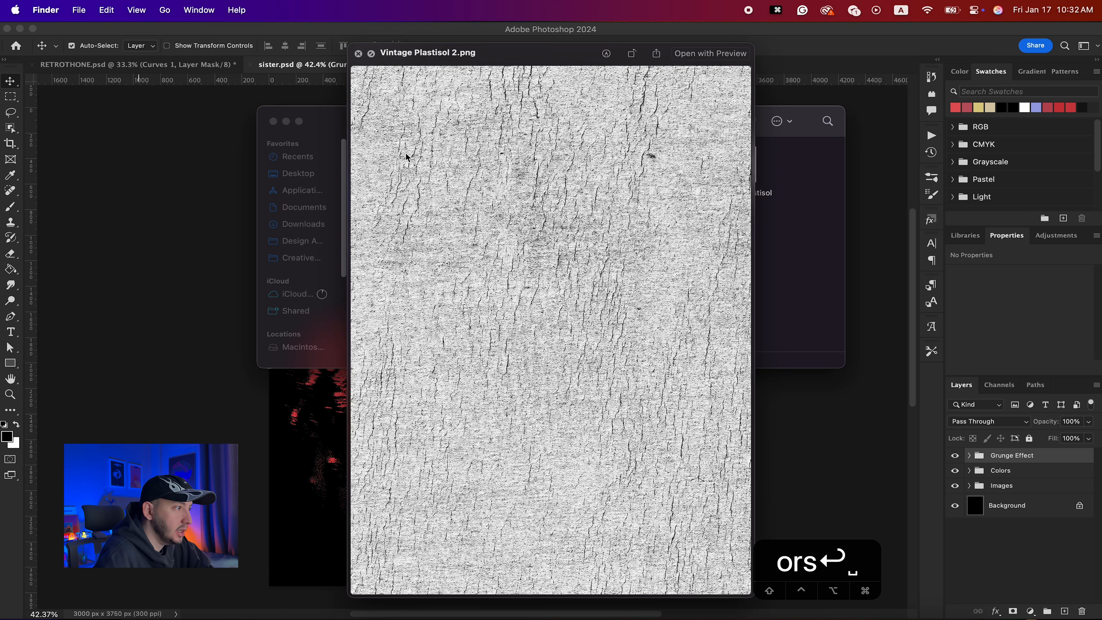
pyautogui.press('Right')
pyautogui.press('Right')
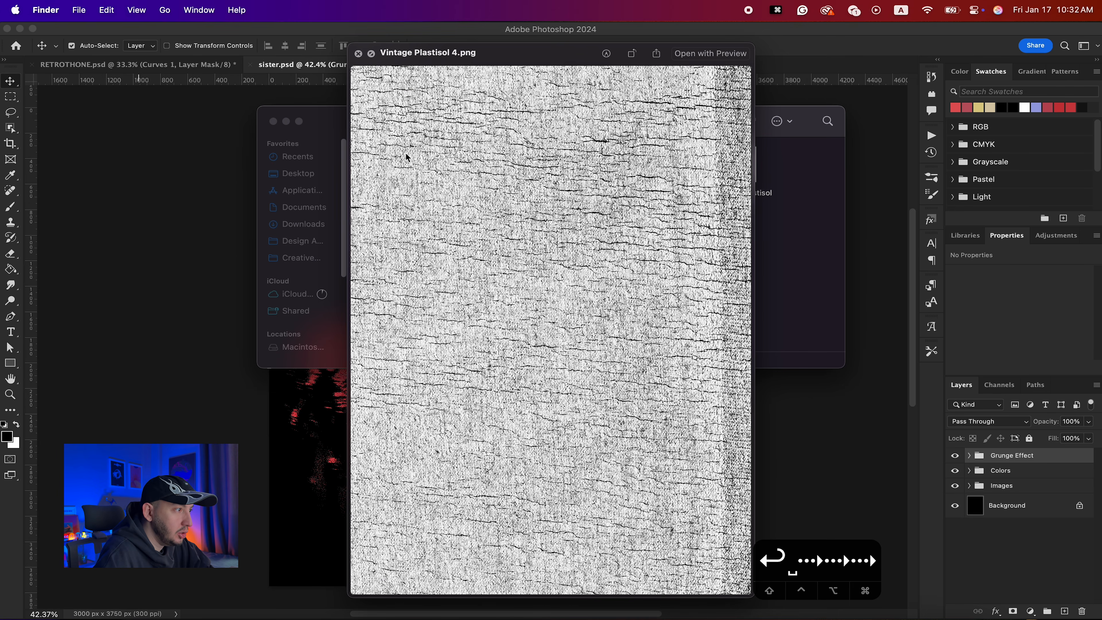
pyautogui.press('Right')
pyautogui.press('Right')
pyautogui.press('space')
pyautogui.press('space')
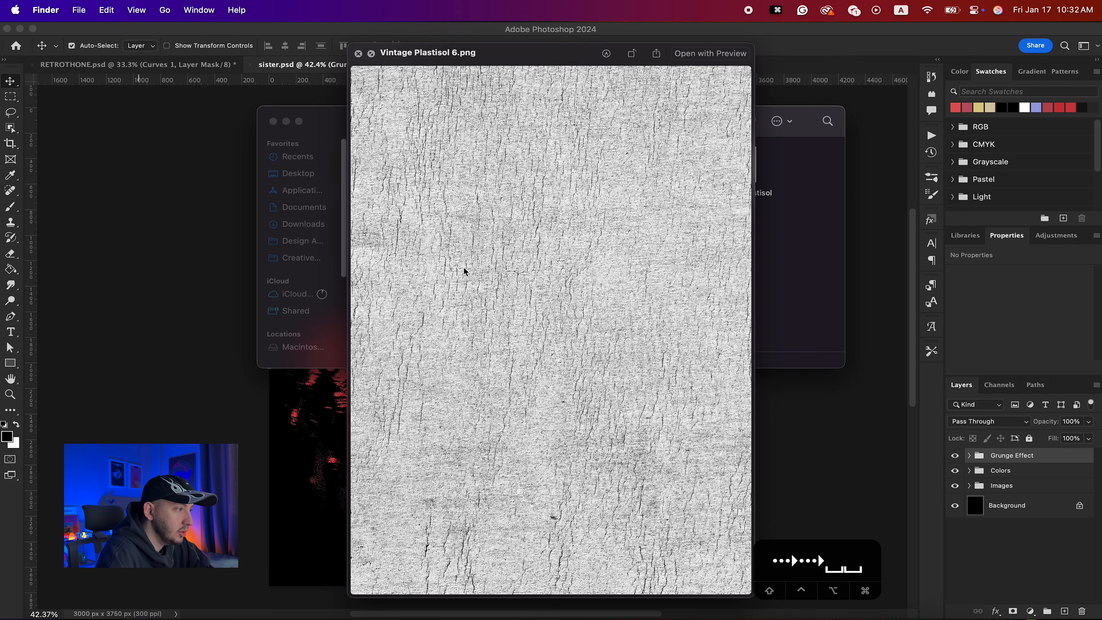
pyautogui.press('space')
# - Place Vintage Plastisol 6.png at the top of the document and scale it to about 112% to cover the canvas
pyautogui.moveTo(664, 153); pyautogui.dragTo(518, 451)
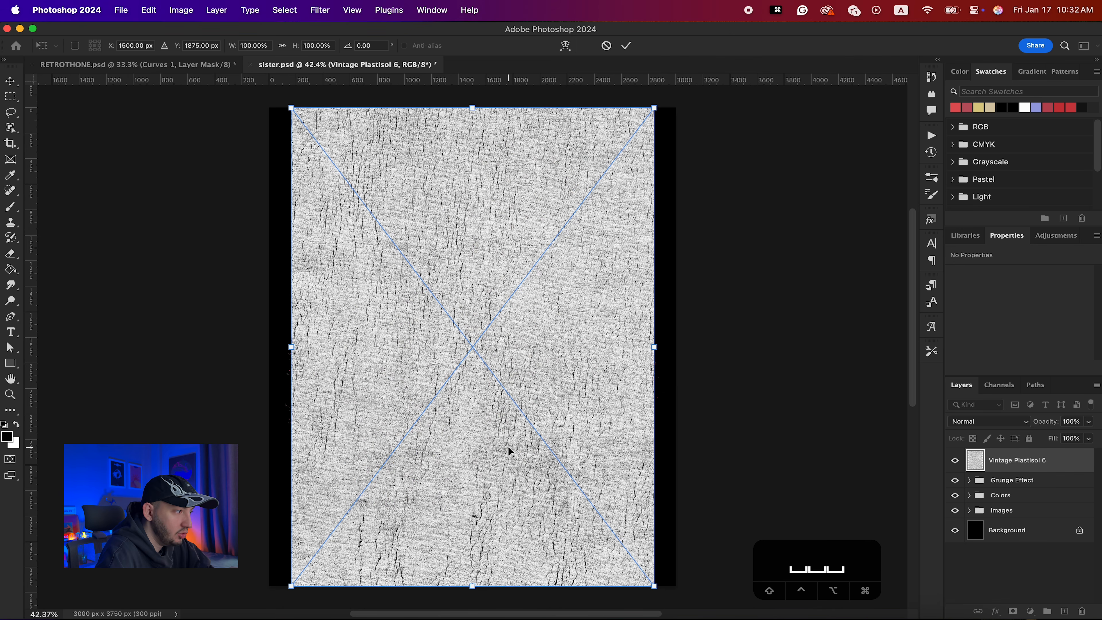
pyautogui.moveTo(652, 351); pyautogui.dragTo(675, 347)
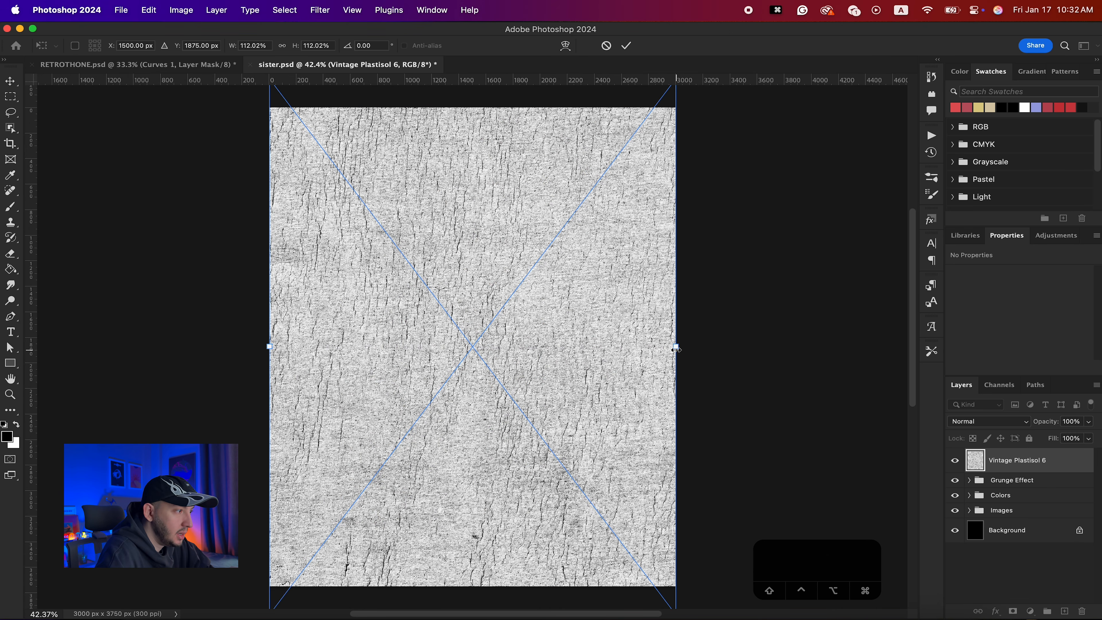
pyautogui.press('Return')
# - Set the Vintage Plastisol 6 texture layer's blend mode to Multiply
pyautogui.click(988, 421)
pyautogui.click(969, 468)
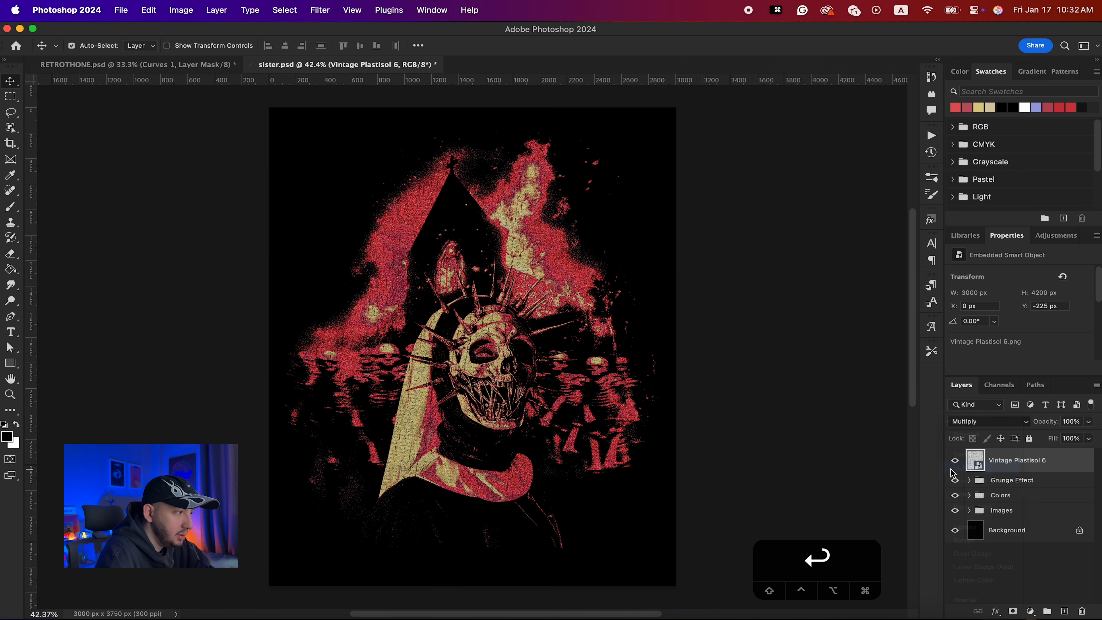
pyautogui.scroll(5, 479, 422)
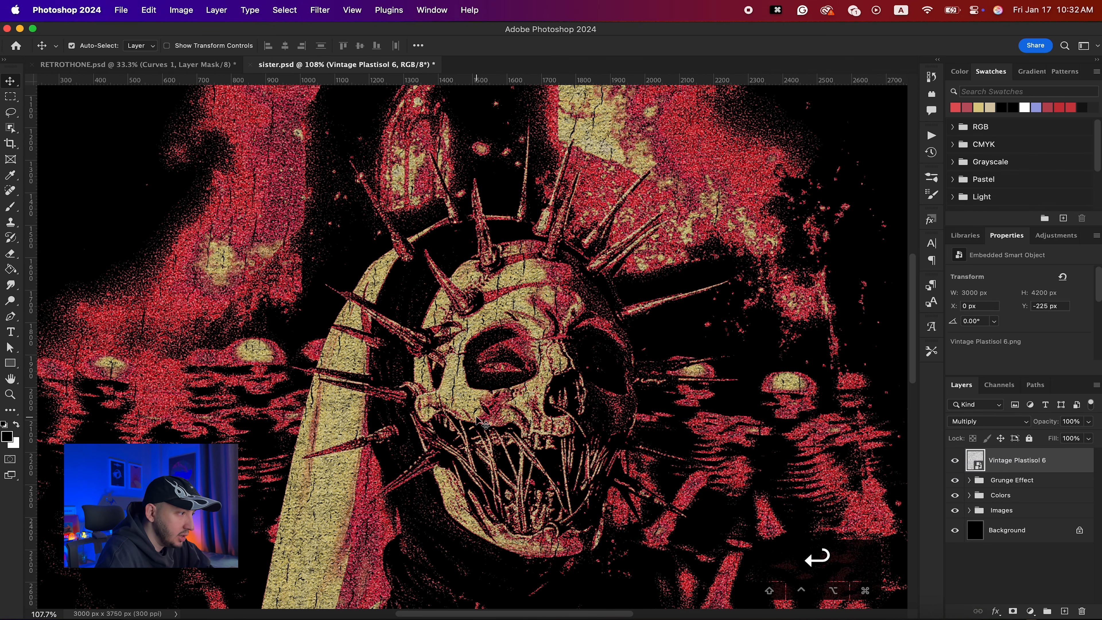
# - Toggle the Vintage Plastisol 6 texture's visibility to compare the poster with and without it
pyautogui.click(955, 462)
pyautogui.click(956, 464)
pyautogui.scroll(-5, 693, 429)
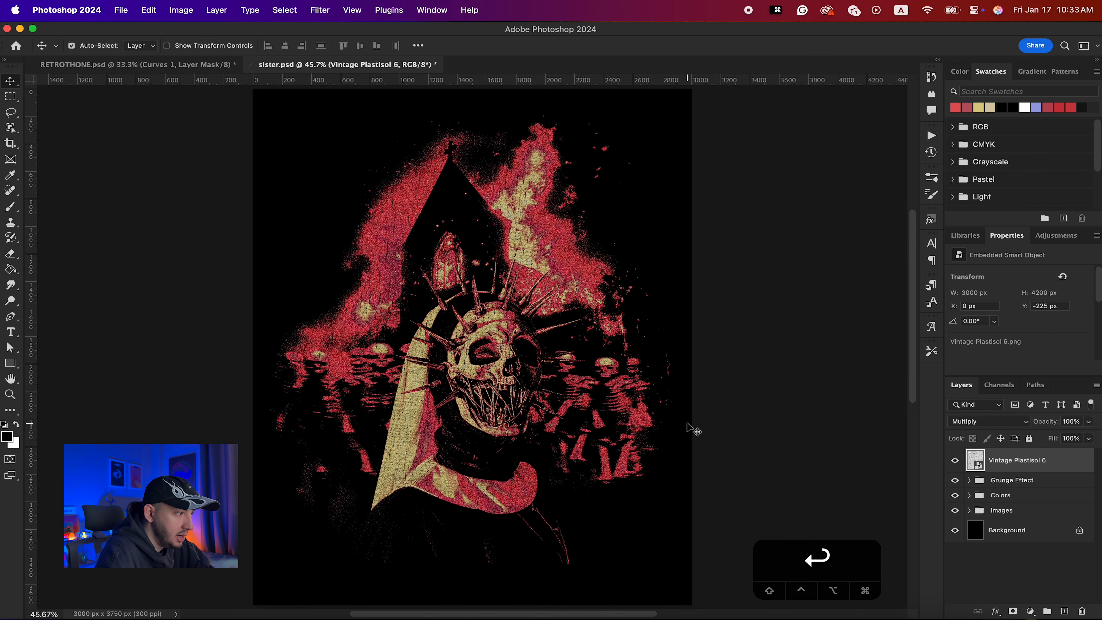
pyautogui.scroll(2, 694, 428)
pyautogui.click(951, 463)
pyautogui.click(951, 463)
pyautogui.scroll(-2, 812, 443)
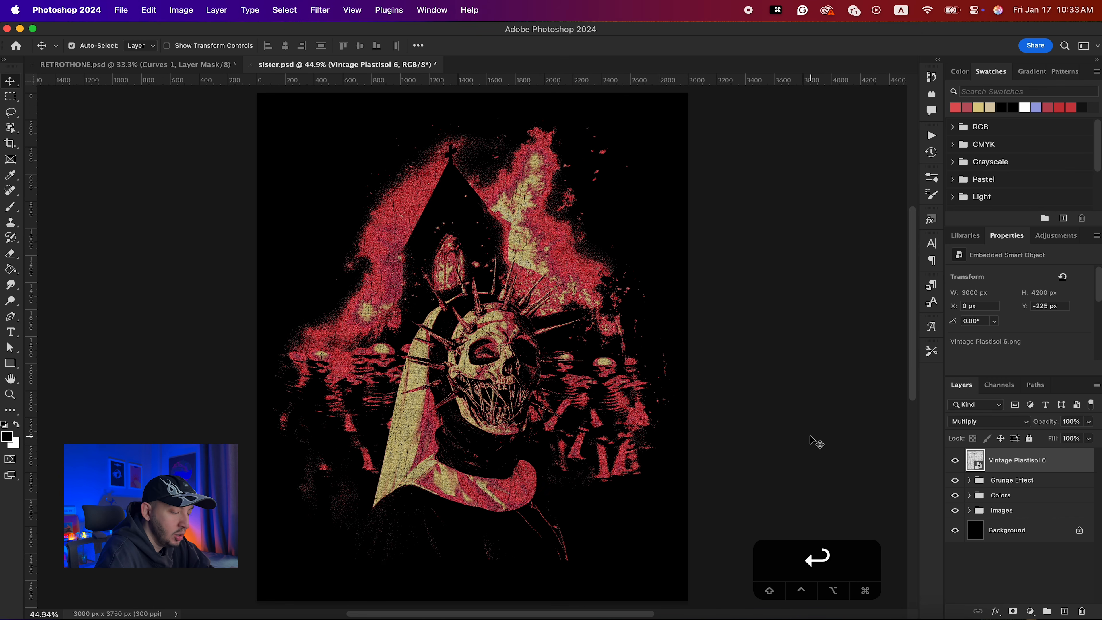
# - Apply Levels to the Vintage Plastisol 6 texture with input levels 25, 0.66 and 185
pyautogui.press('super+l')
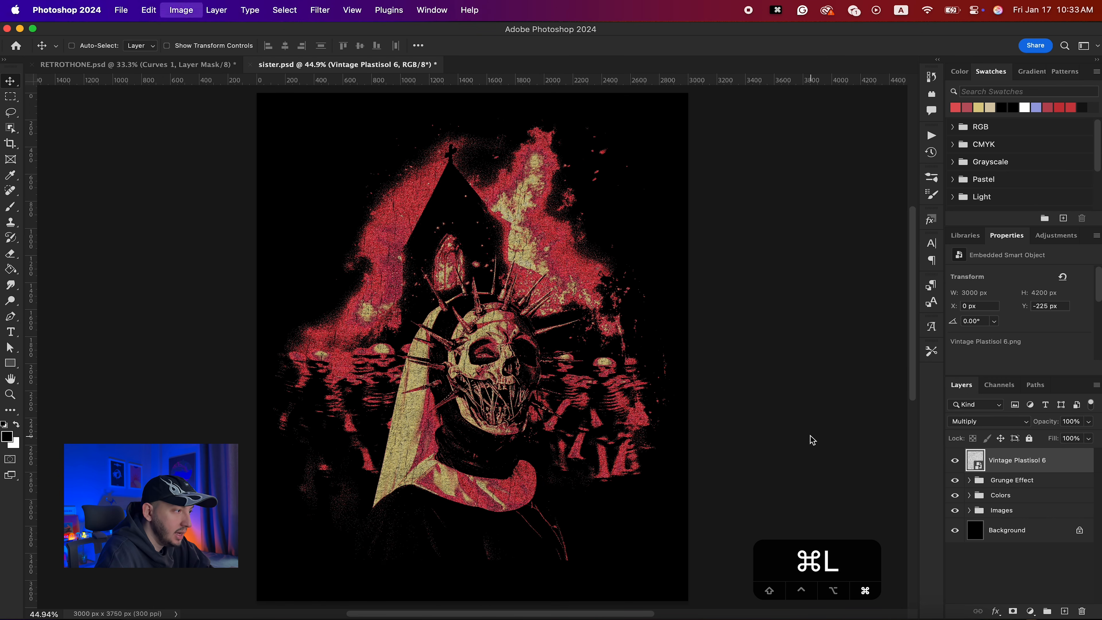
pyautogui.moveTo(537, 143); pyautogui.dragTo(745, 243)
pyautogui.moveTo(800, 380); pyautogui.dragTo(713, 380)
pyautogui.moveTo(638, 380); pyautogui.dragTo(654, 380)
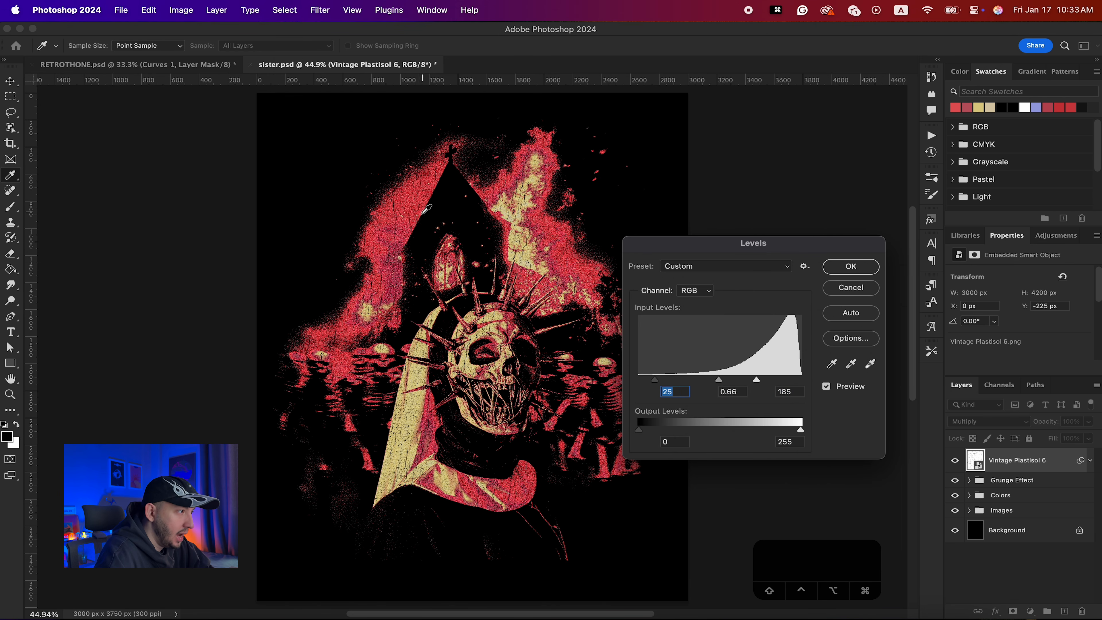
pyautogui.click(860, 266)
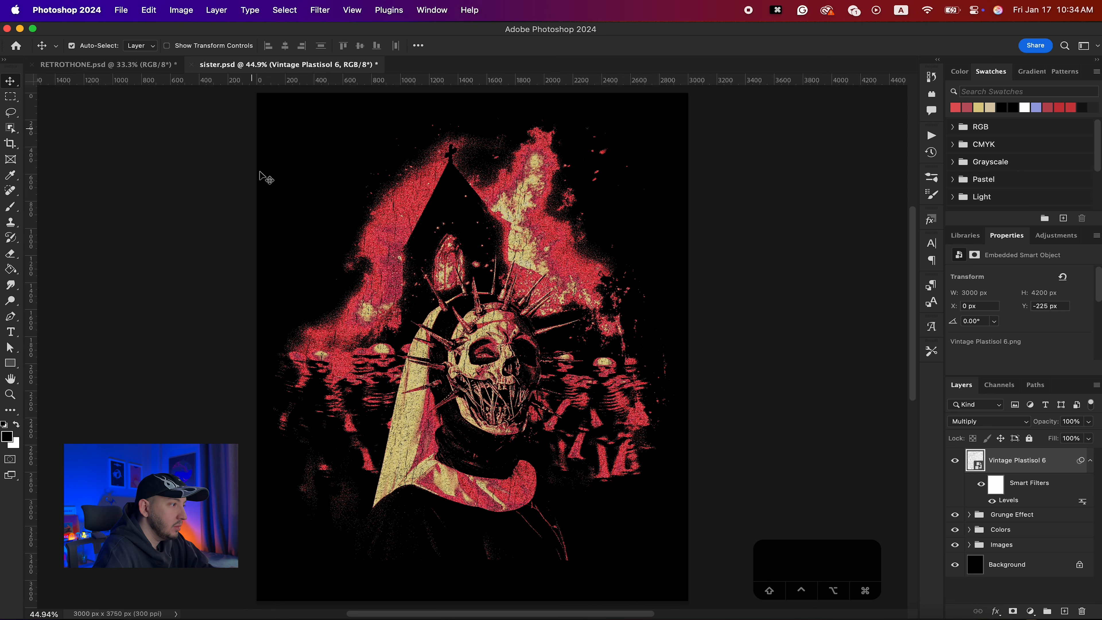
# - Copy the Texture 3 and Texture 1 layers from RETROTHONE.psd into the sister document
pyautogui.click(109, 65)
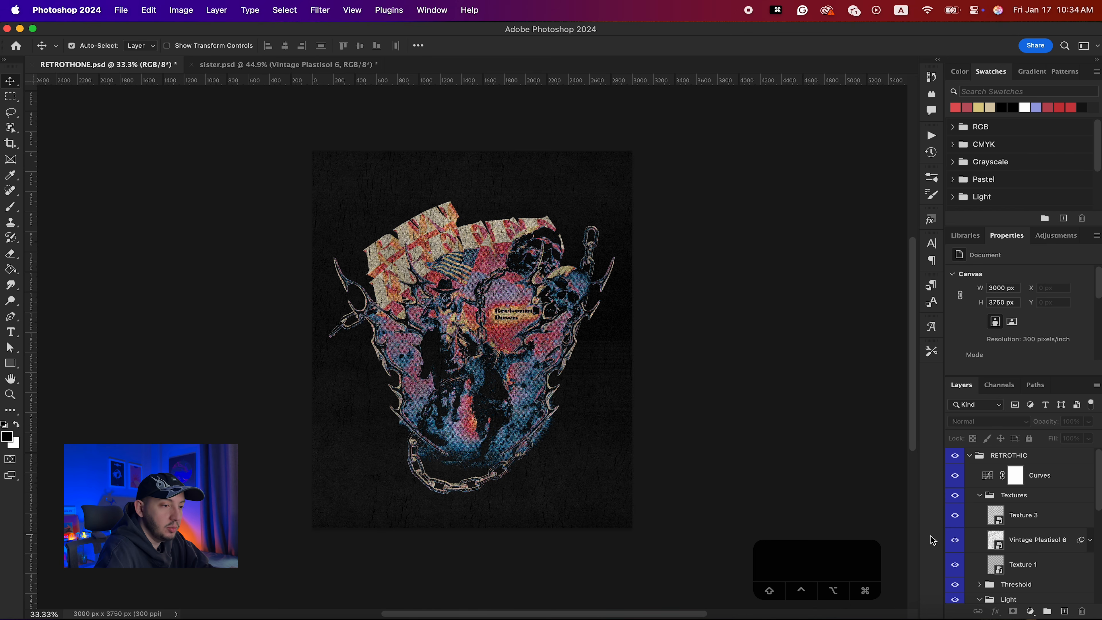
pyautogui.click(1045, 522)
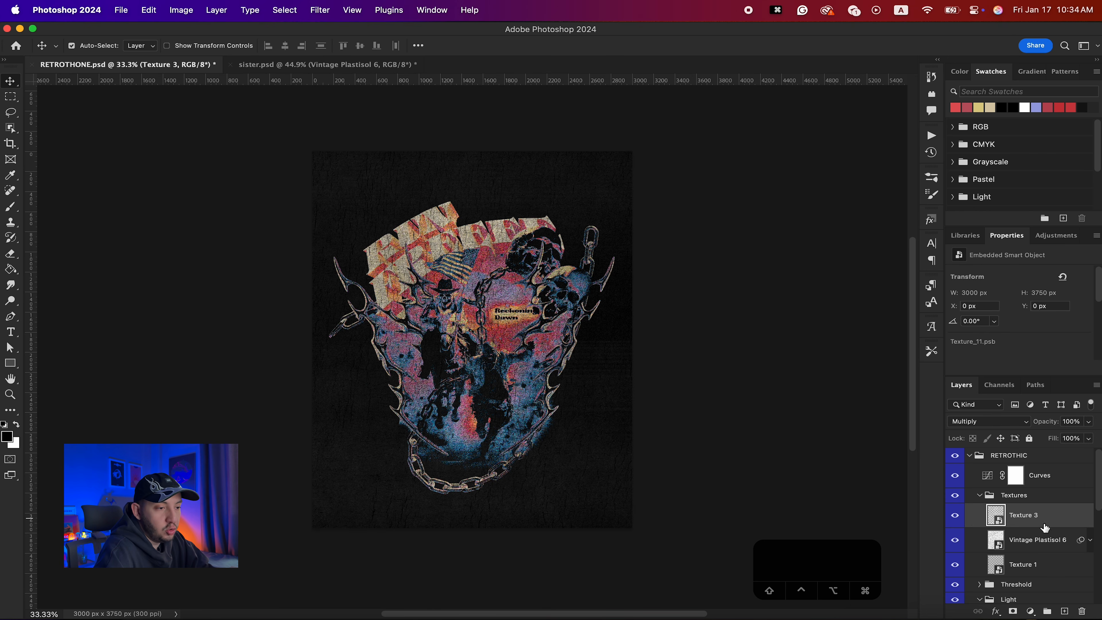
pyautogui.keyDown('super'); pyautogui.click(1037, 569); pyautogui.keyUp('super')
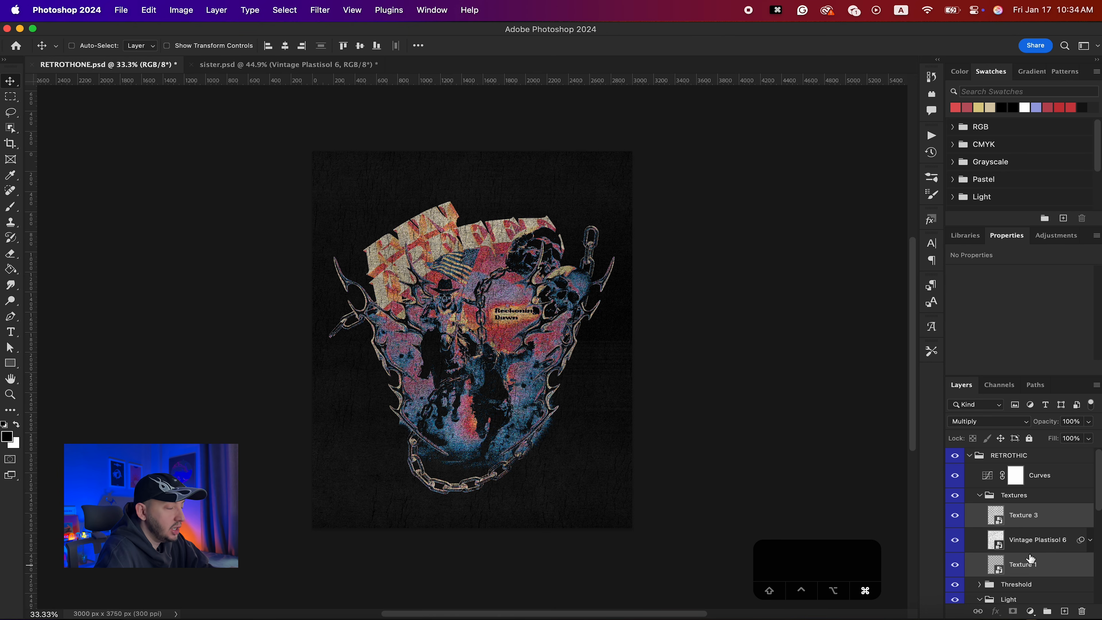
pyautogui.moveTo(1010, 557); pyautogui.dragTo(581, 395)
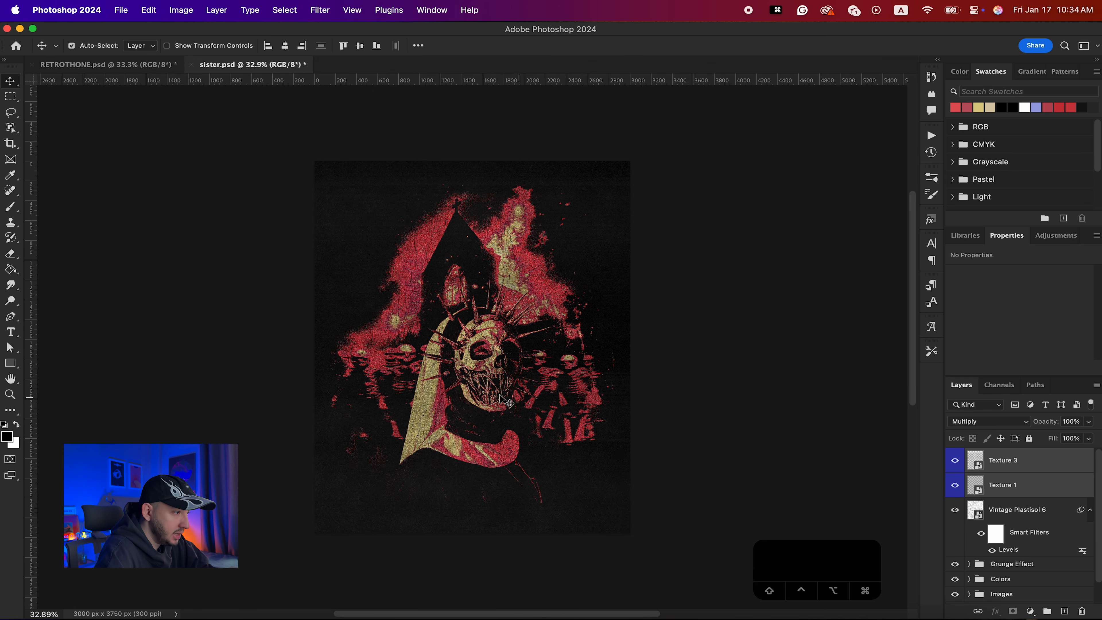
# - Hide the other layers and move Texture 1 beneath the Vintage Plastisol 6 layer
pyautogui.click(1009, 516)
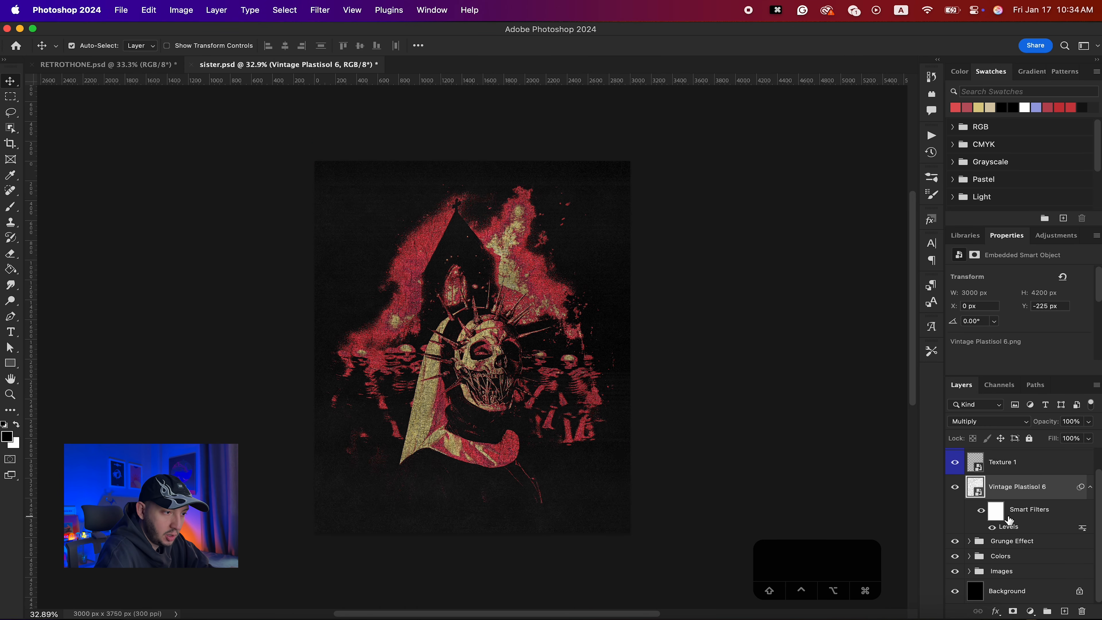
pyautogui.moveTo(955, 506); pyautogui.dragTo(955, 588)
pyautogui.click(954, 457)
pyautogui.click(1019, 485)
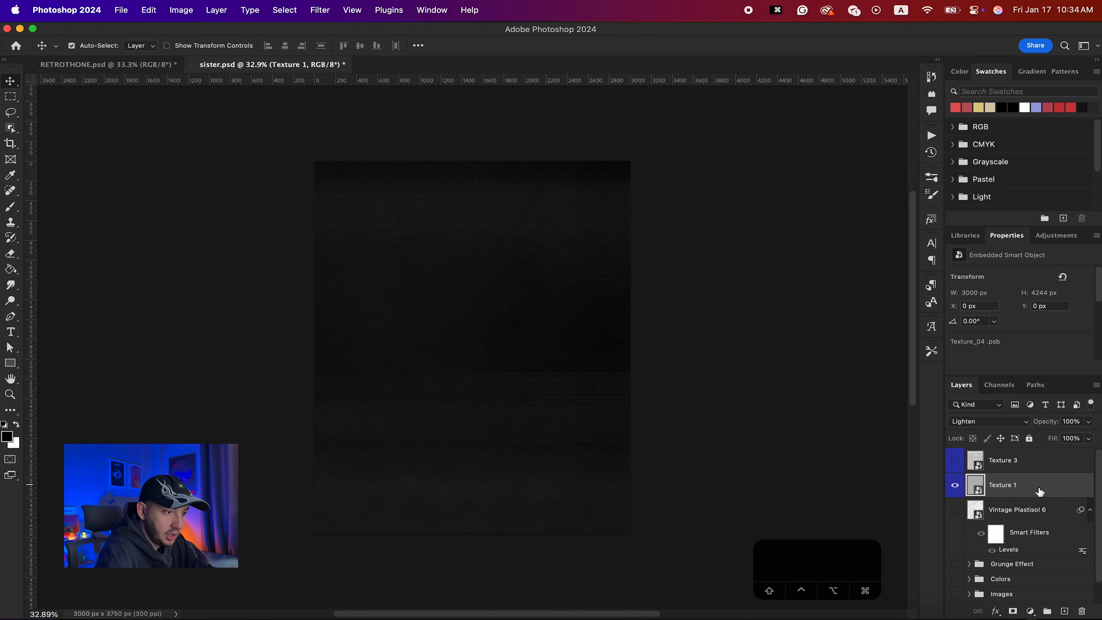
pyautogui.moveTo(1038, 491); pyautogui.dragTo(1037, 496)
pyautogui.moveTo(1037, 496); pyautogui.dragTo(1035, 554)
pyautogui.scroll(4, 508, 438)
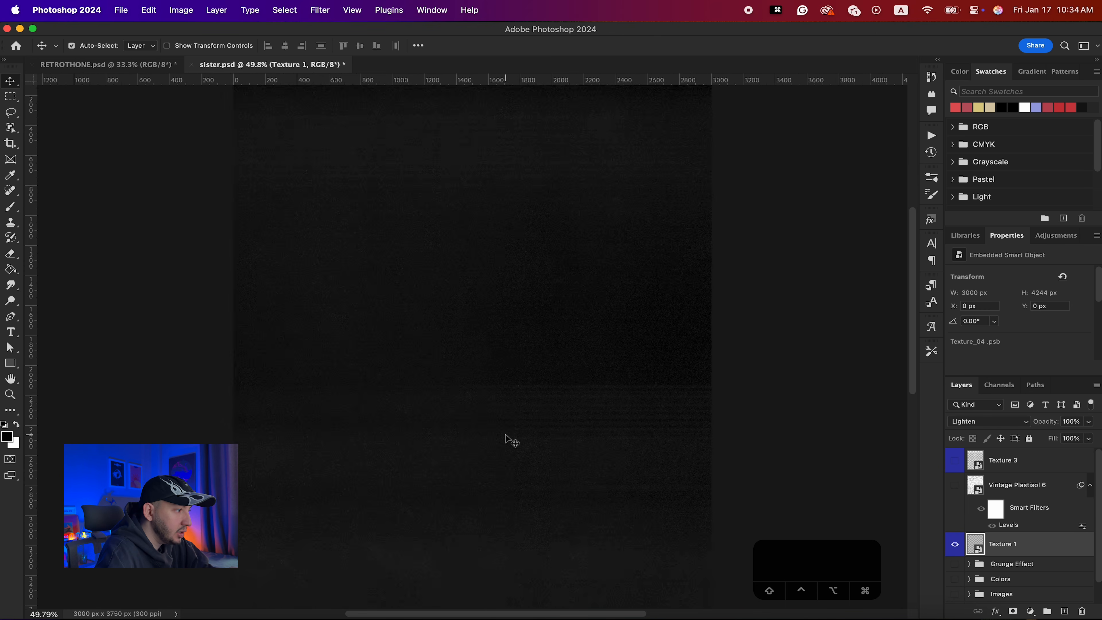
pyautogui.scroll(-1, 507, 437)
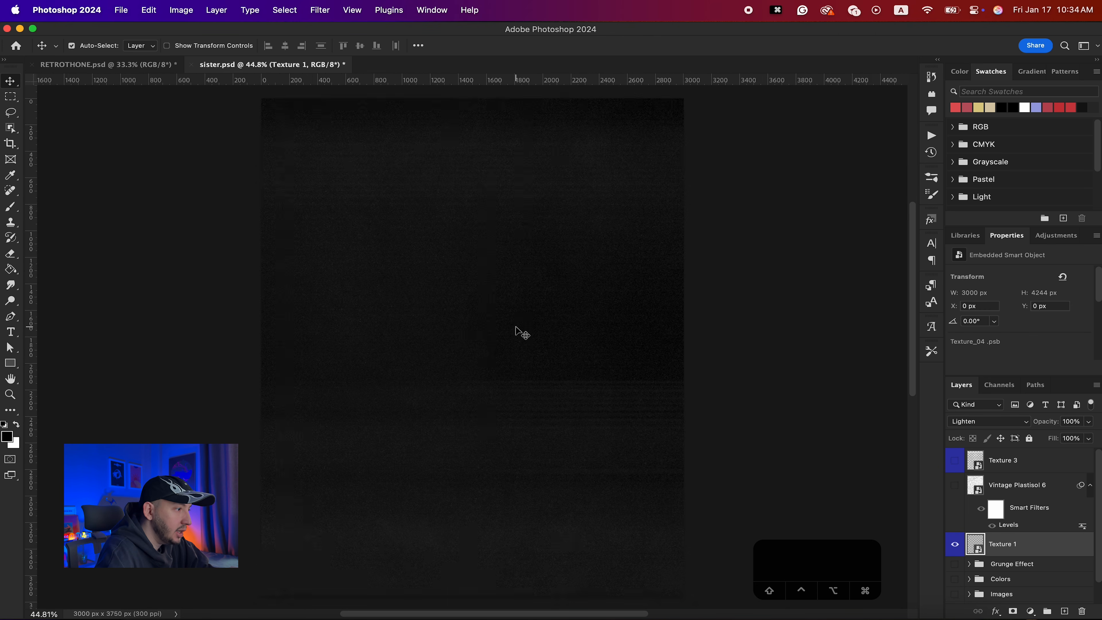
pyautogui.scroll(-2, 516, 330)
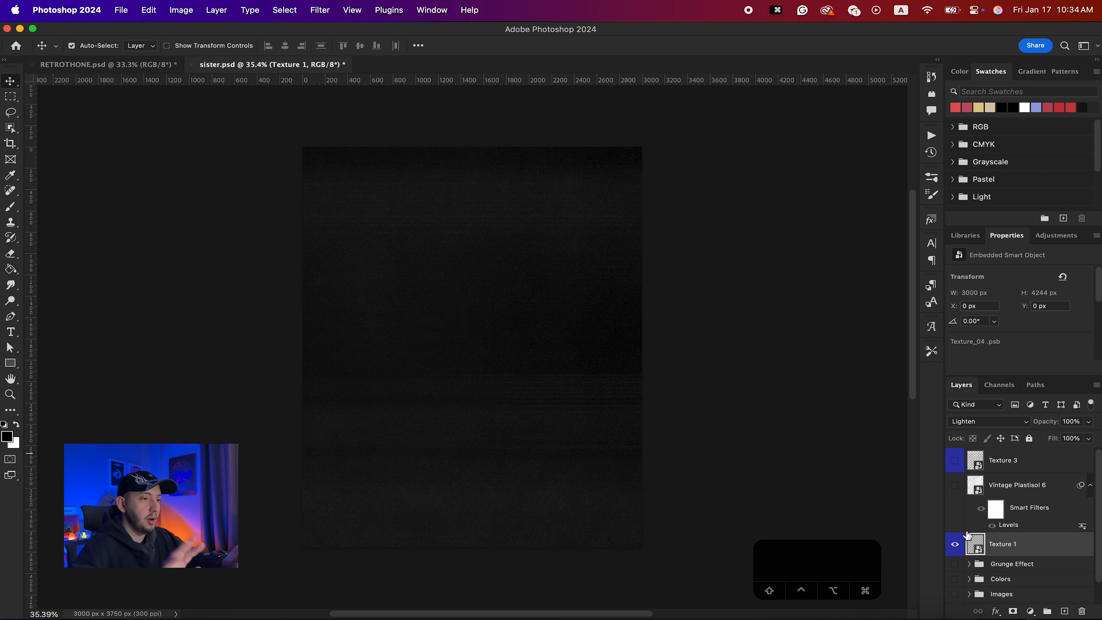
# - Check Texture 1's Lighten blend mode and turn off its visibility
pyautogui.click(970, 424)
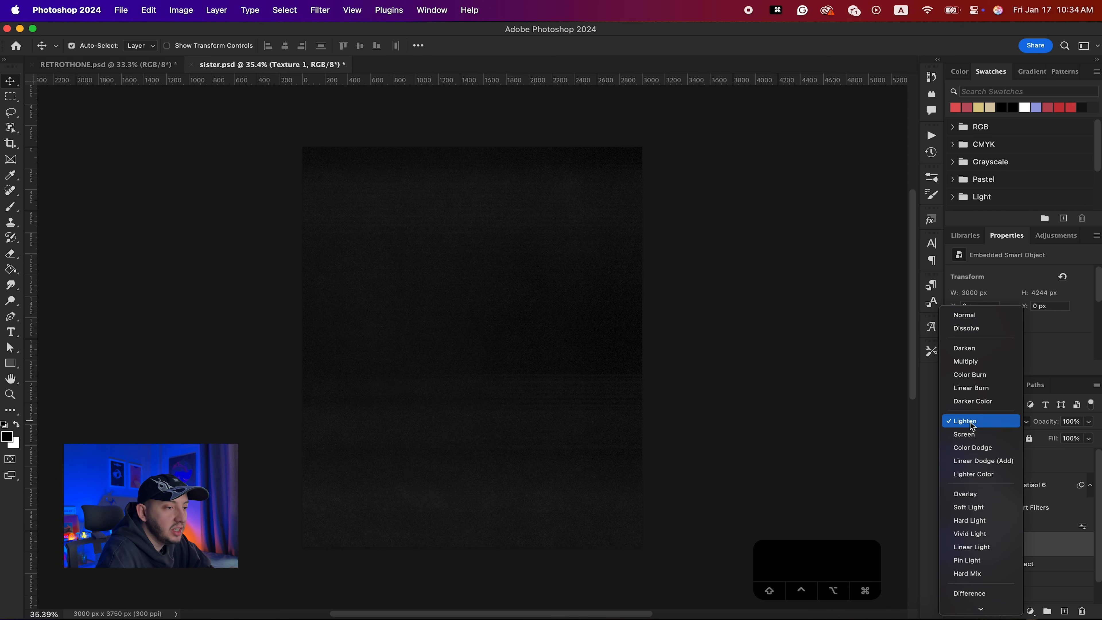
pyautogui.click(987, 425)
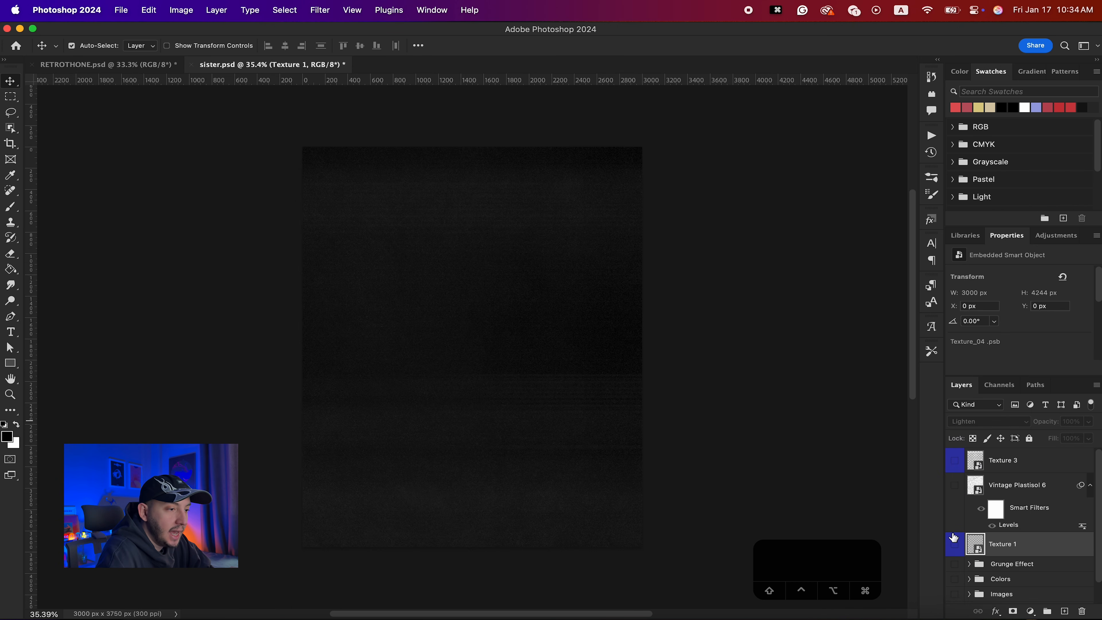
pyautogui.click(953, 546)
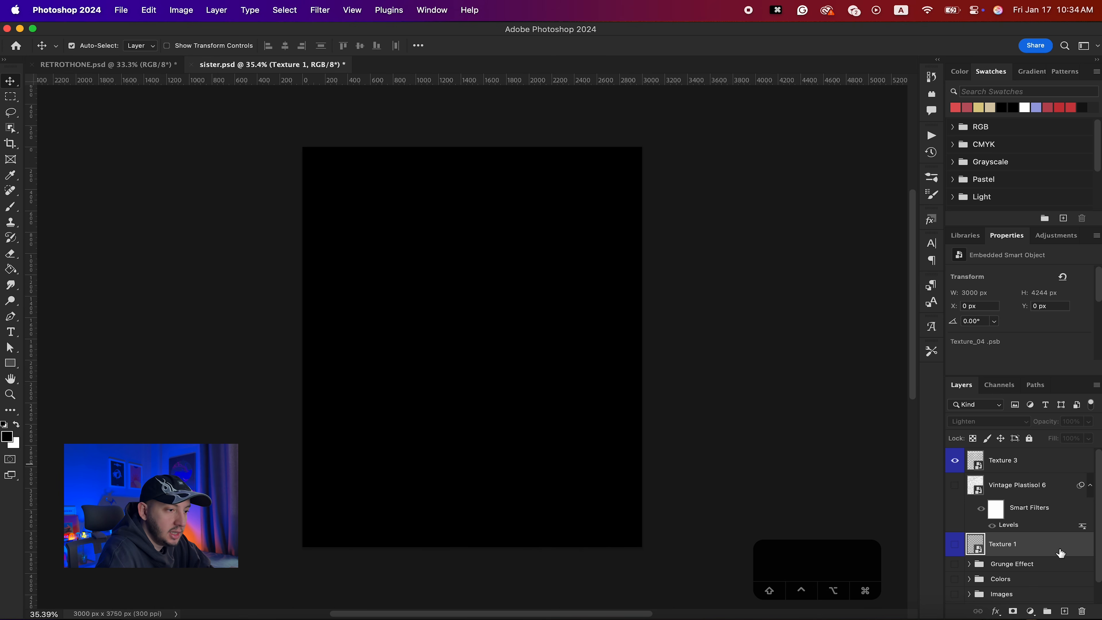
# - Invert the Background layer
pyautogui.scroll(-1, 1056, 560)
pyautogui.click(977, 594)
pyautogui.press('super+i')
# - Move Texture 3 up so its top edge aligns with the top of the canvas
pyautogui.click(487, 355)
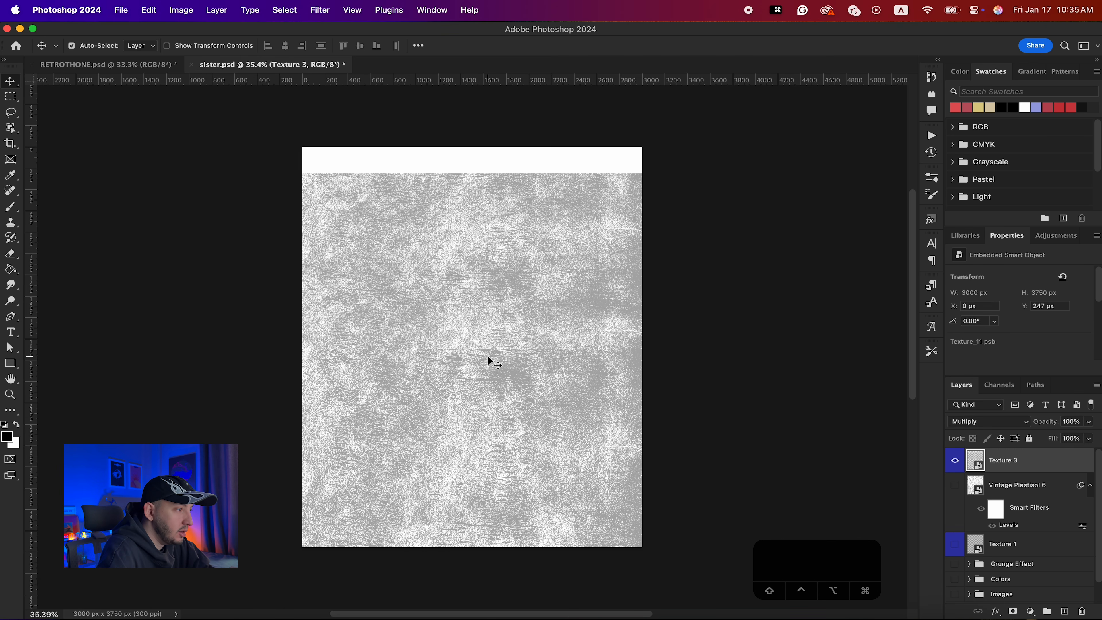
pyautogui.moveTo(507, 315); pyautogui.dragTo(505, 291)
pyautogui.scroll(5, 451, 364)
pyautogui.scroll(-5, 450, 363)
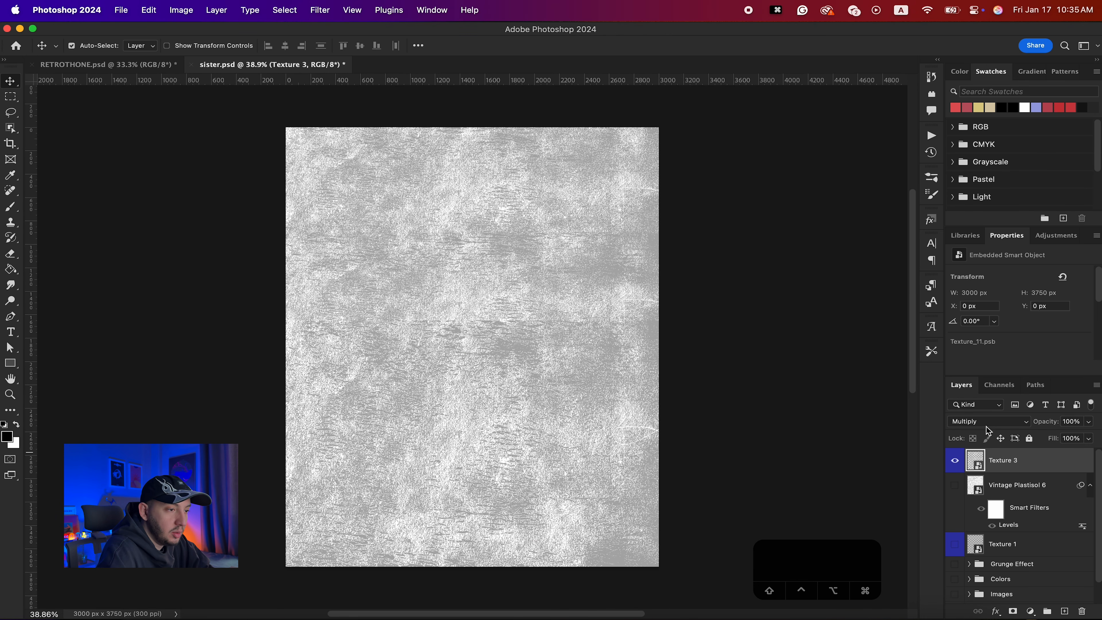
pyautogui.scroll(-1, 982, 499)
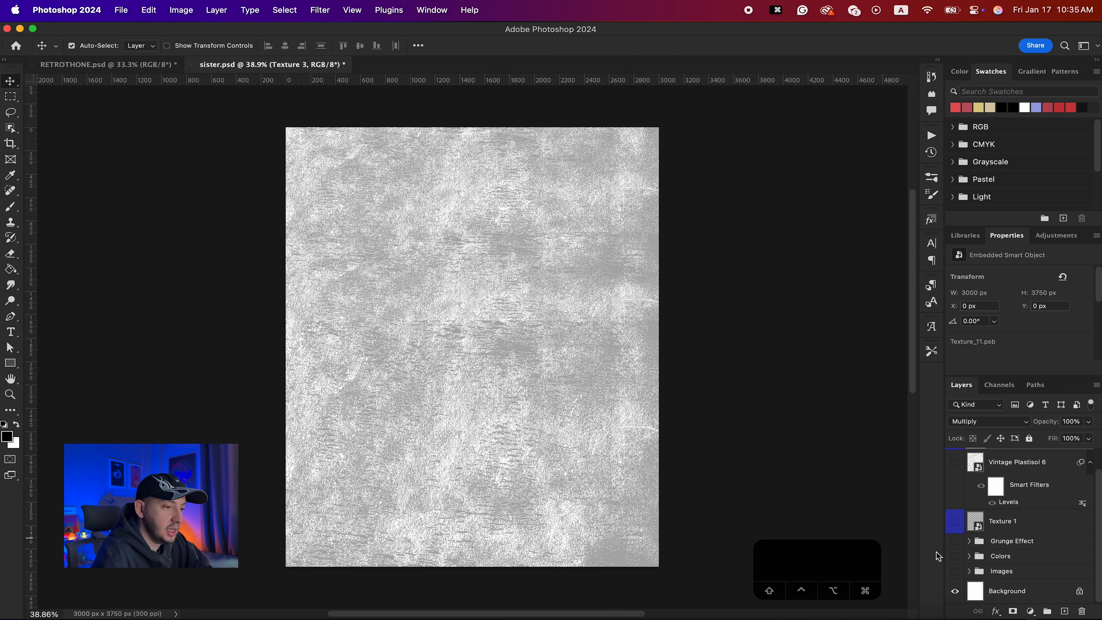
# - Fill the Background layer with black
pyautogui.click(996, 590)
pyautogui.hotkey('alt', 'BackSpace')
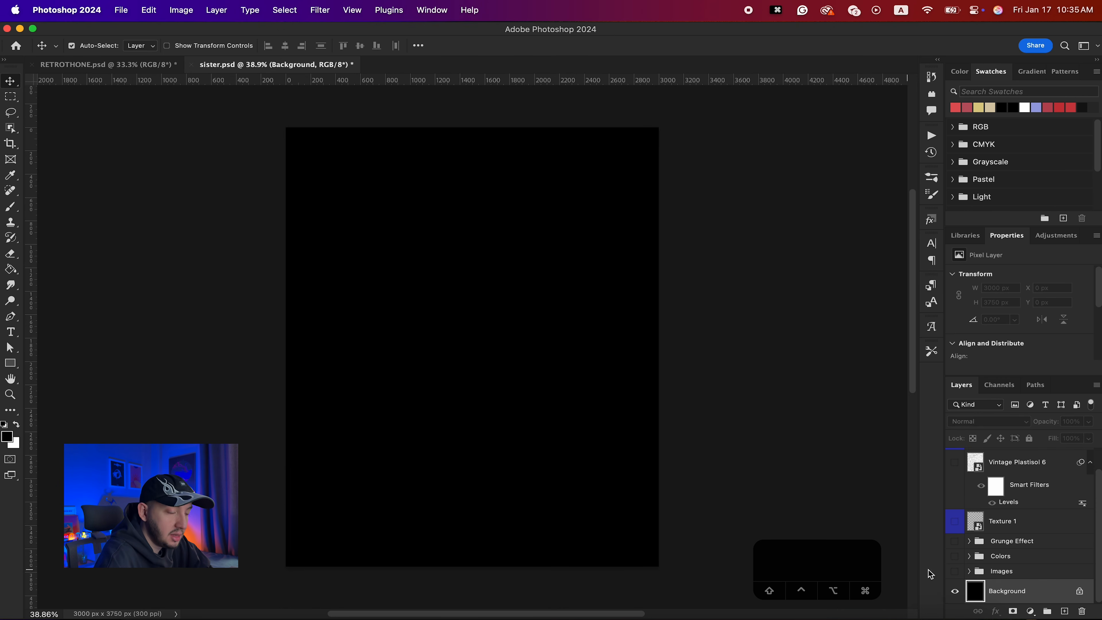
# - Show the Images group and zoom in to inspect the textured composite
pyautogui.click(956, 572)
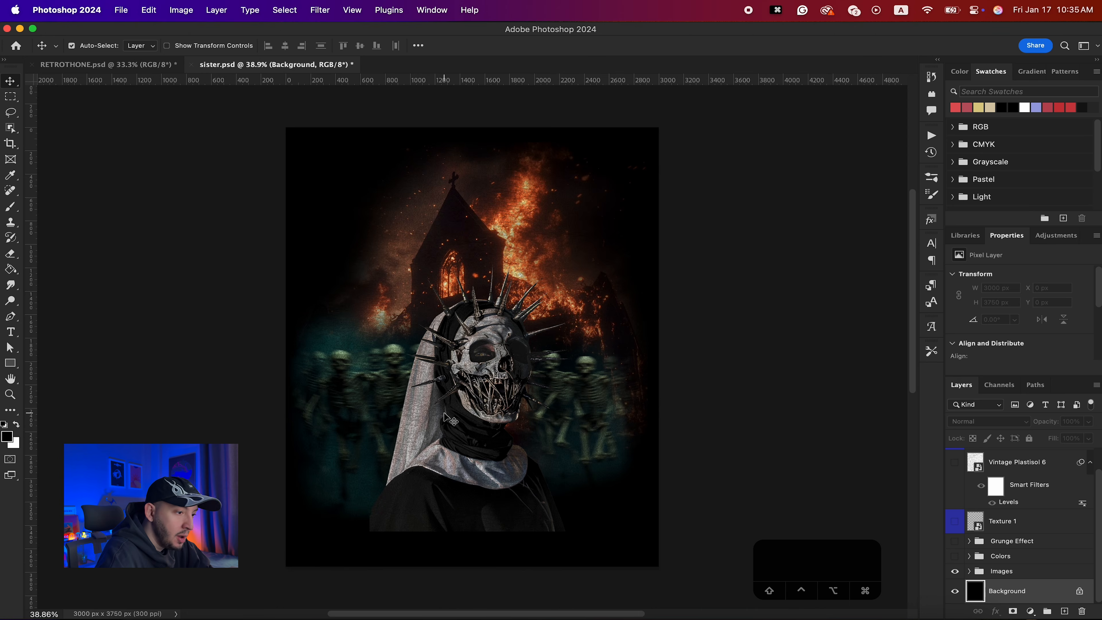
pyautogui.scroll(6, 449, 418)
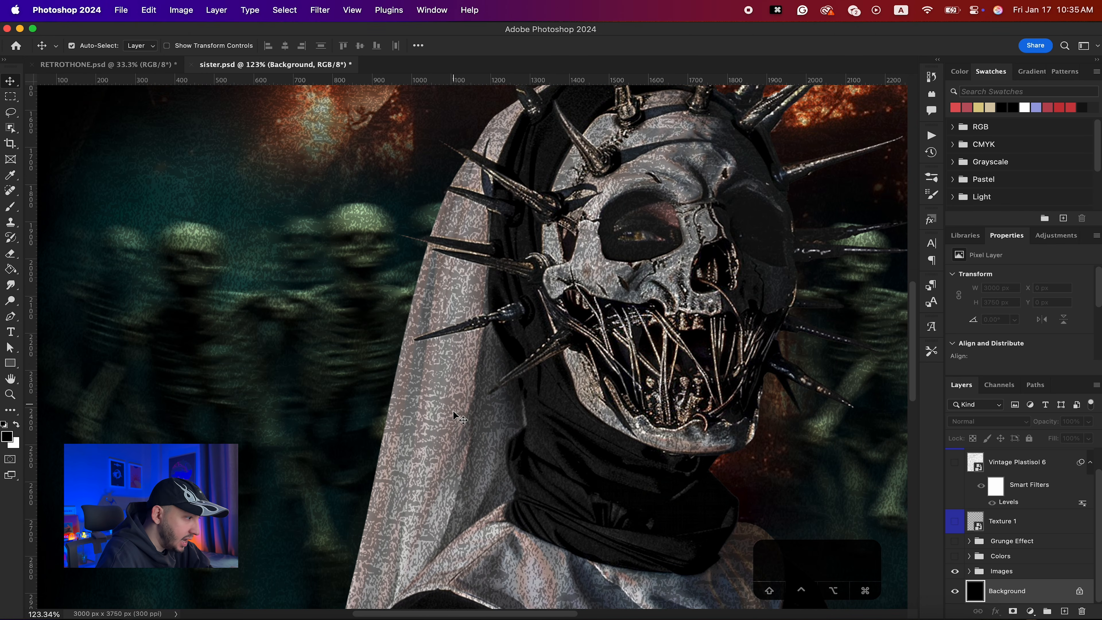
pyautogui.scroll(5, 609, 295)
pyautogui.hscroll(2, 609, 296)
pyautogui.scroll(-6, 609, 296)
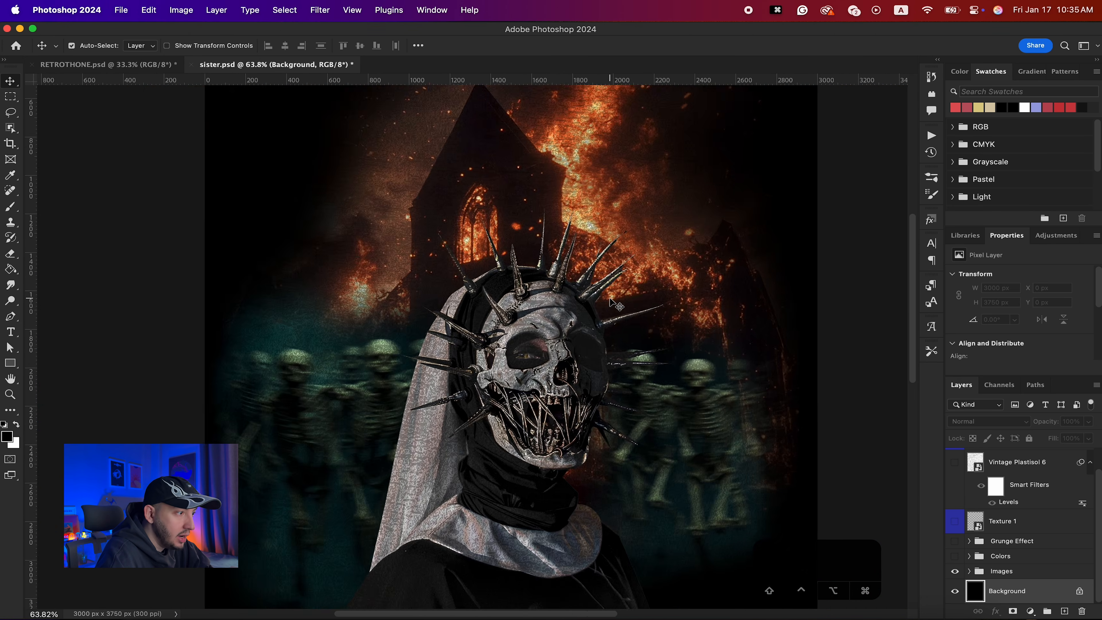
# - Turn the Colors, Grunge Effect, Texture 1 and Vintage Plastisol 6 layers back on
pyautogui.click(955, 557)
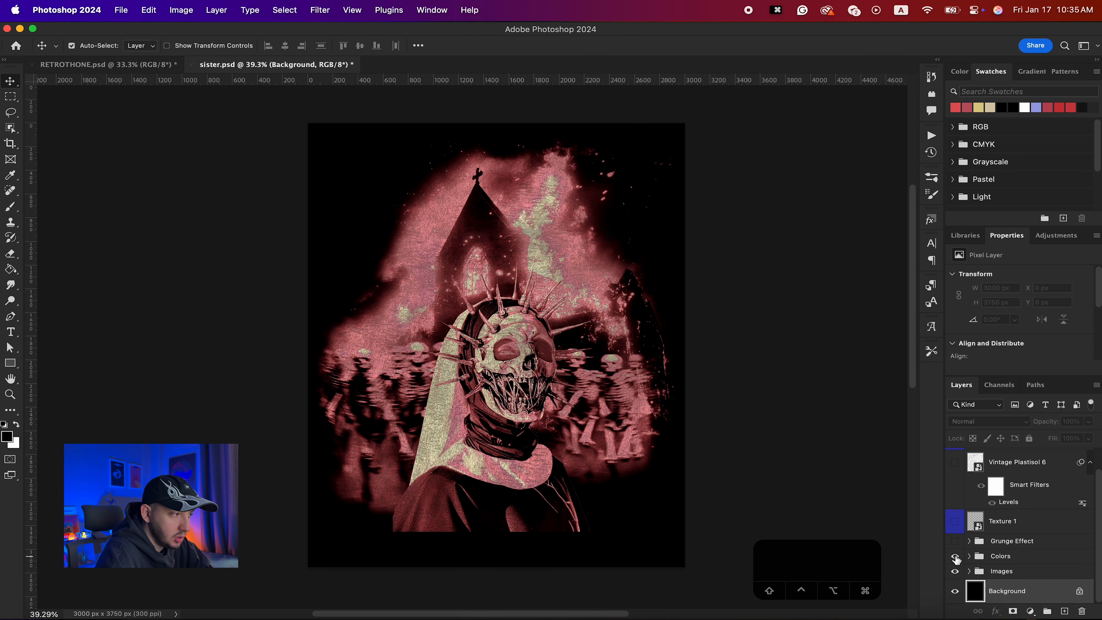
pyautogui.click(955, 542)
pyautogui.click(955, 522)
pyautogui.scroll(2, 955, 495)
pyautogui.click(956, 487)
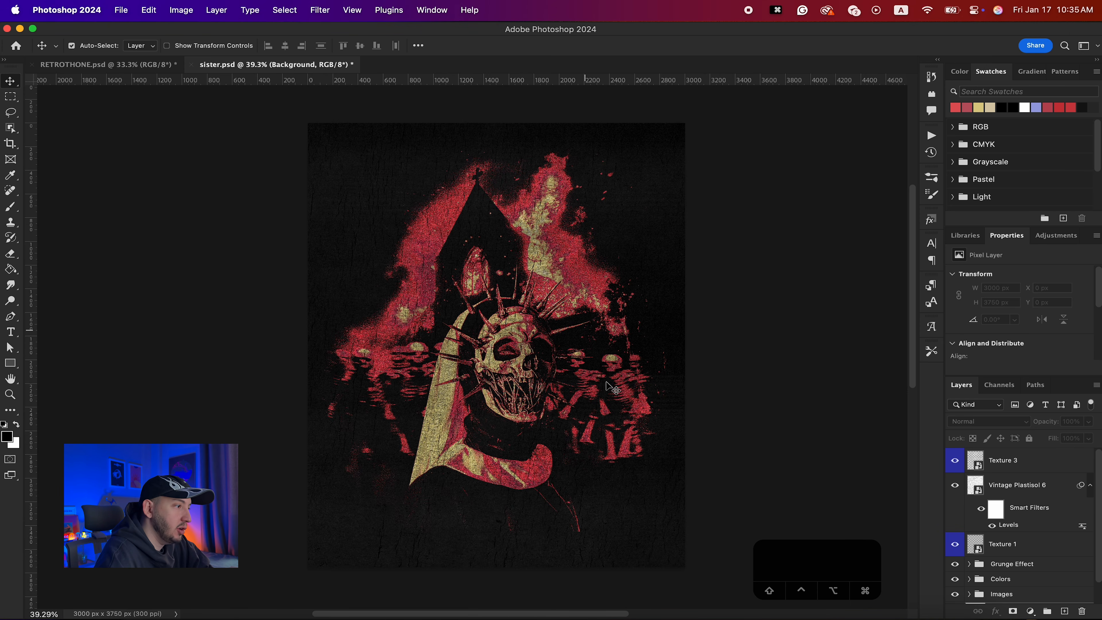
pyautogui.click(856, 477)
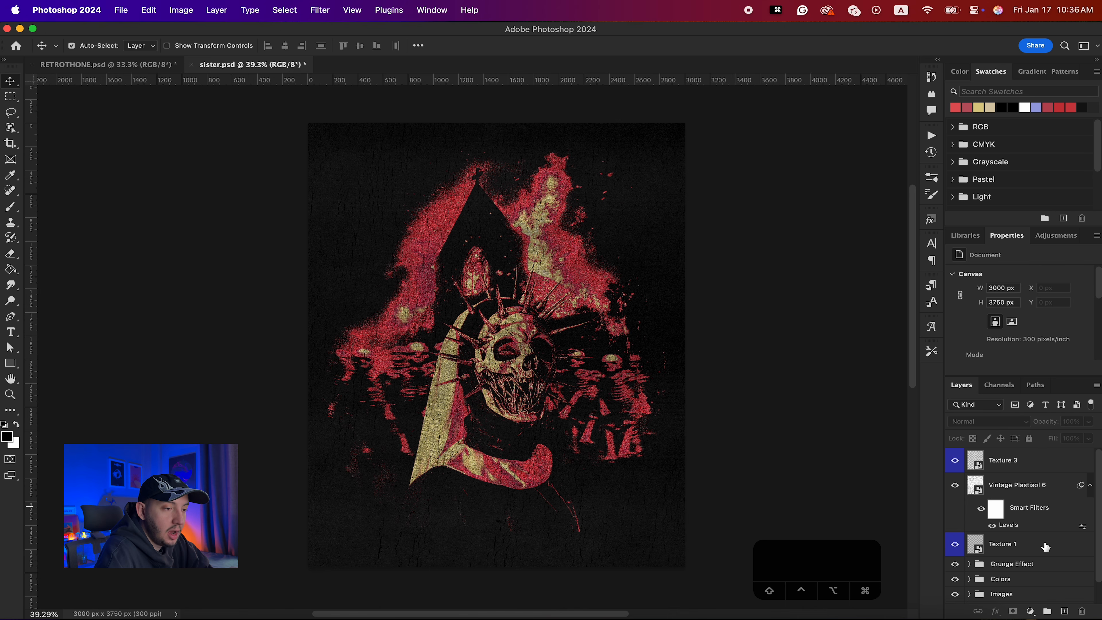
# - Group Texture 1, Vintage Plastisol 6 and Texture 3 into a group named Textures
pyautogui.click(1045, 545)
pyautogui.keyDown('shift'); pyautogui.click(1034, 461); pyautogui.keyUp('shift')
pyautogui.press('super+g')
pyautogui.doubleClick(1007, 456)
pyautogui.write('Textures')
pyautogui.press('Return')
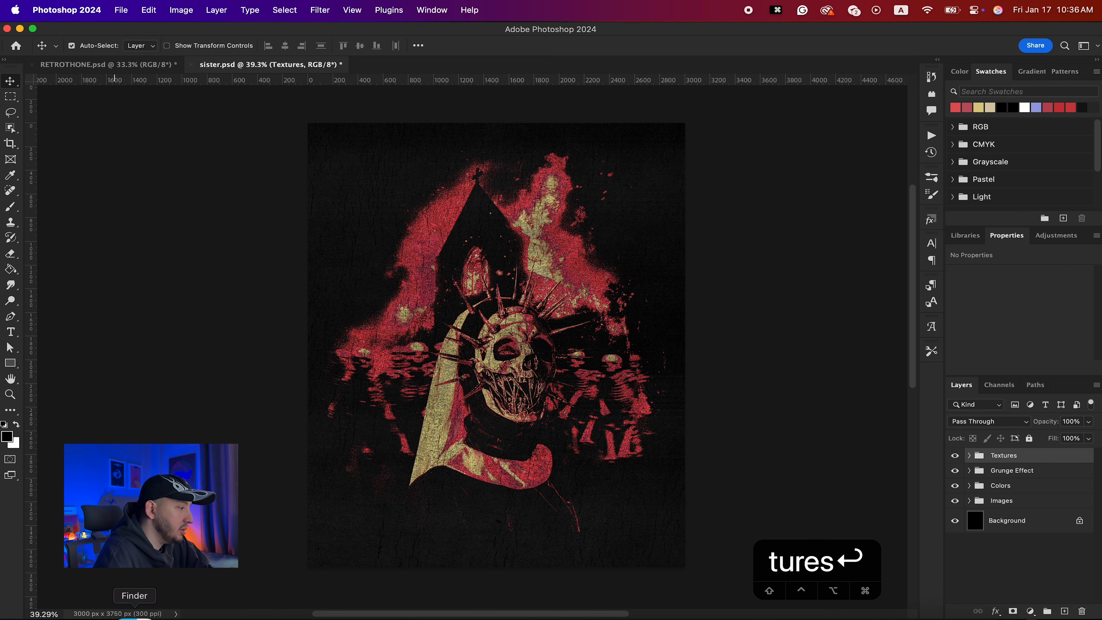
# - Nudge the placed SISTER title artwork upward over the lower part of the poster
pyautogui.click(135, 615)
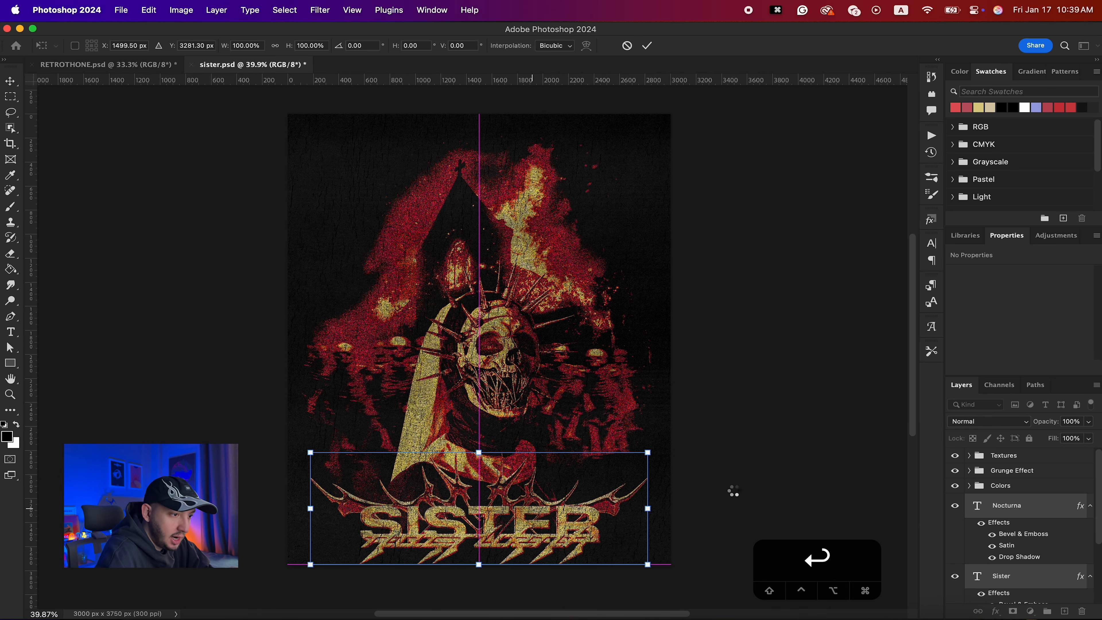
pyautogui.hotkey('shift', 'Up')
pyautogui.hotkey('shift', 'Up')
pyautogui.hotkey('shift', 'Up')
pyautogui.hotkey('shift', 'Up')
pyautogui.hotkey('shift', 'Up')
pyautogui.hotkey('shift', 'Up')
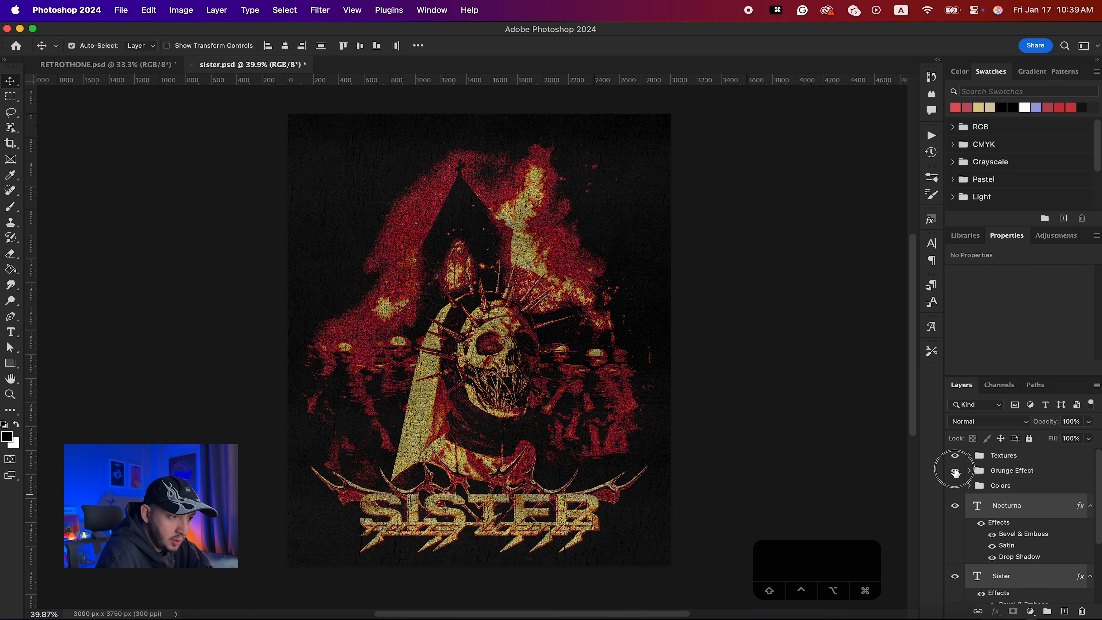
# - Hide the Textures, Grunge Effect and Colors groups and select the Sister text layer to inspect the chrome title
pyautogui.moveTo(954, 486); pyautogui.dragTo(955, 455)
pyautogui.click(808, 461)
pyautogui.scroll(-3, 808, 460)
pyautogui.hscroll(-3, 809, 460)
pyautogui.scroll(3, 614, 504)
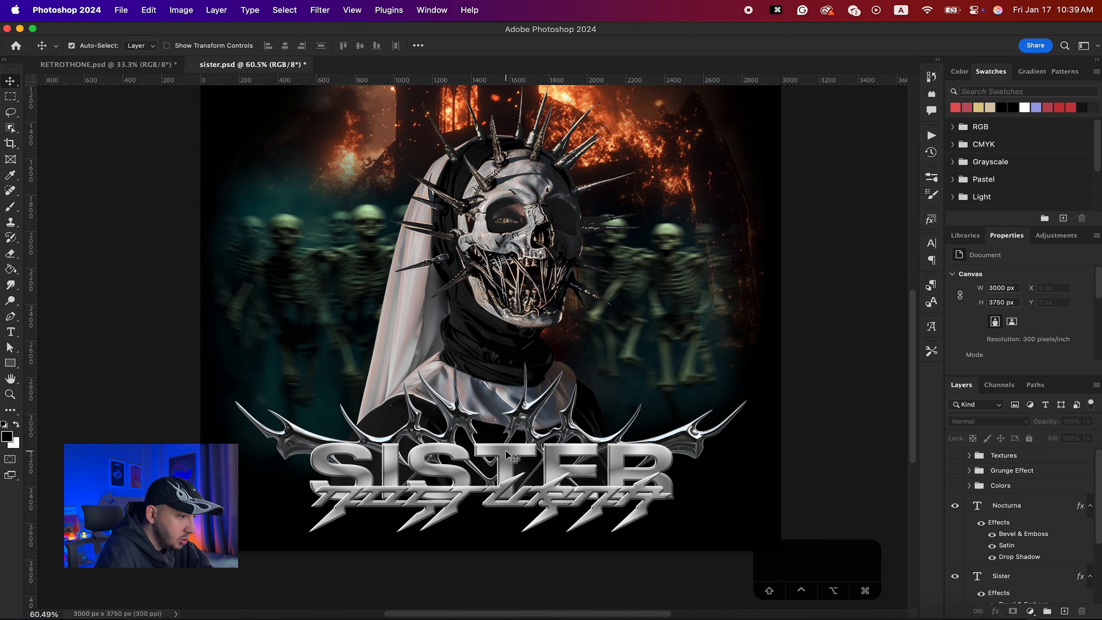
pyautogui.click(512, 455)
pyautogui.scroll(-2, 959, 508)
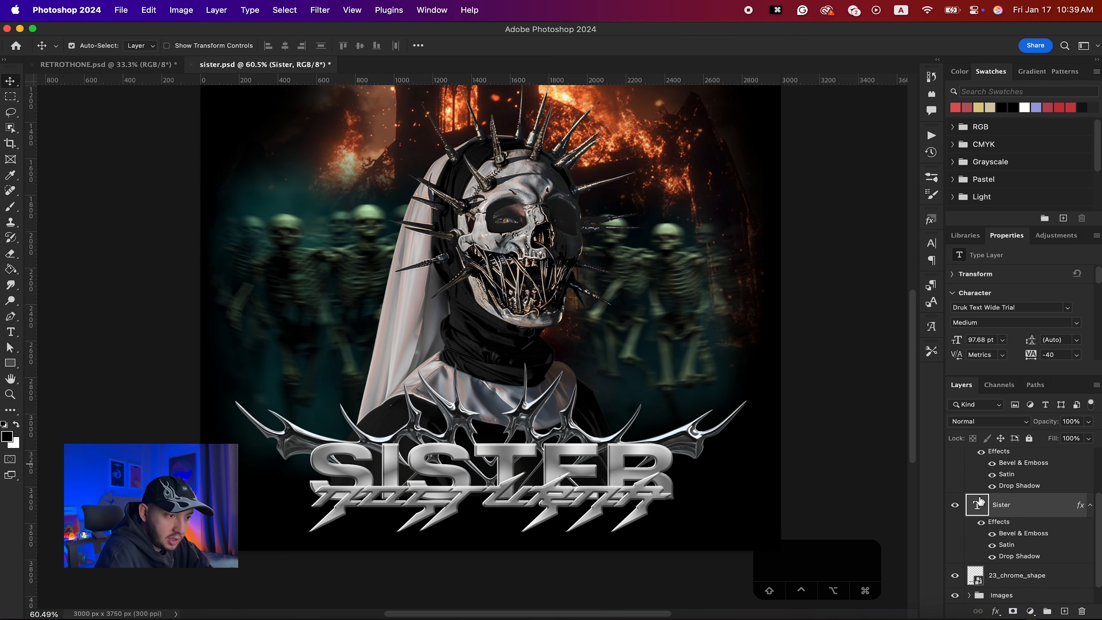
# - Review the Sister text's Bevel & Emboss, Drop Shadow and Satin layer style settings, then close the dialog
pyautogui.doubleClick(1033, 510)
pyautogui.click(670, 223)
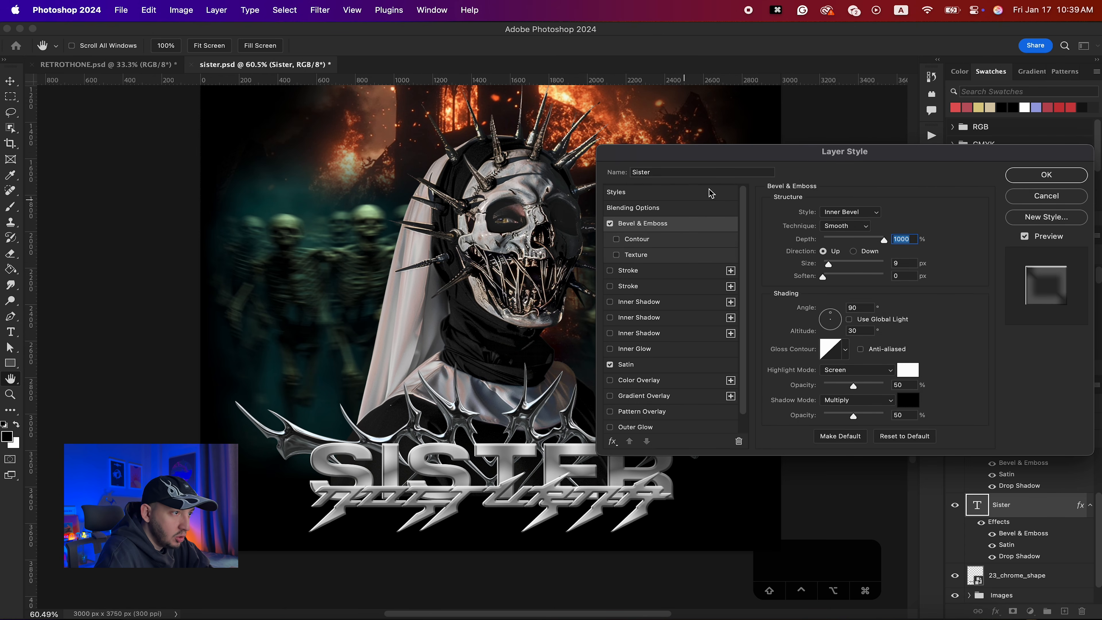
pyautogui.moveTo(754, 163); pyautogui.dragTo(594, 110)
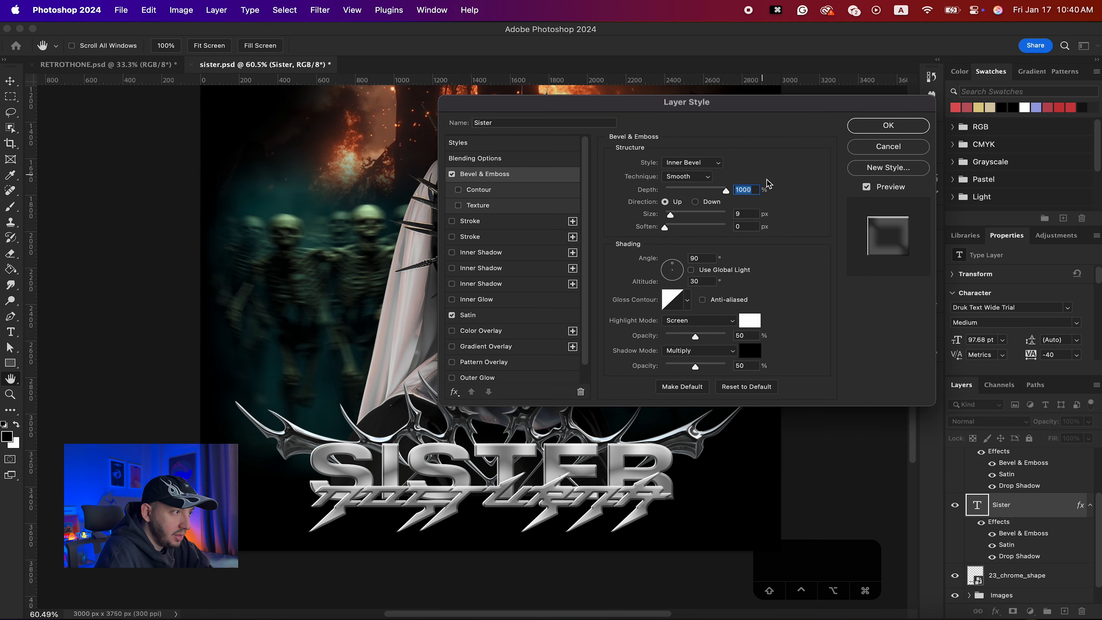
pyautogui.moveTo(670, 214)
pyautogui.mouseDown()
pyautogui.moveTo(691, 214)
pyautogui.moveTo(670, 217)
pyautogui.mouseUp()
pyautogui.press('super+z')
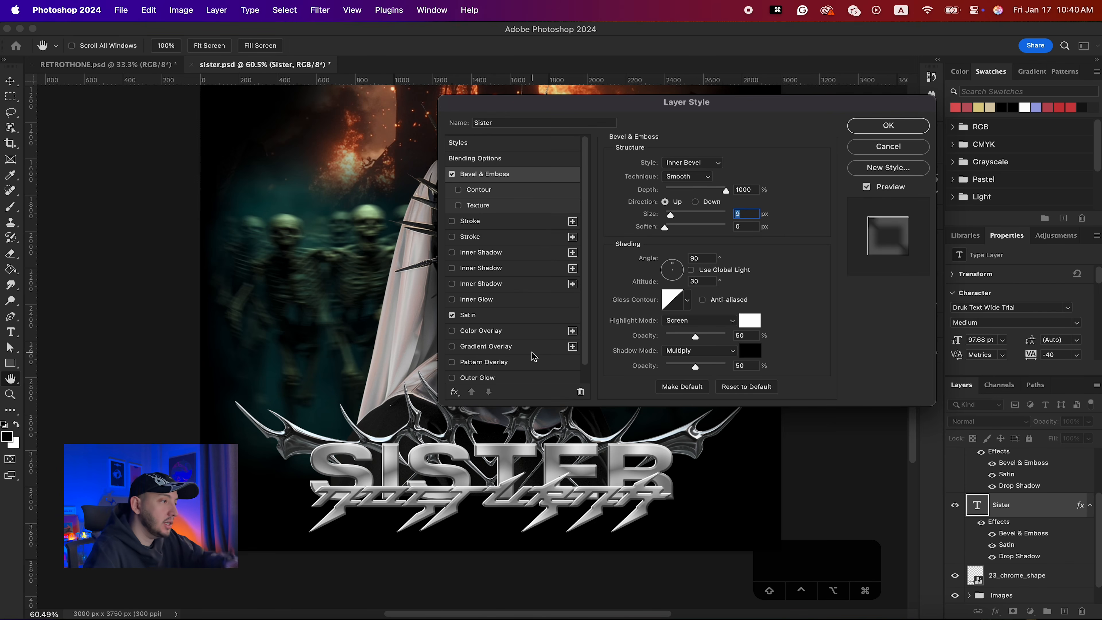
pyautogui.click(480, 374)
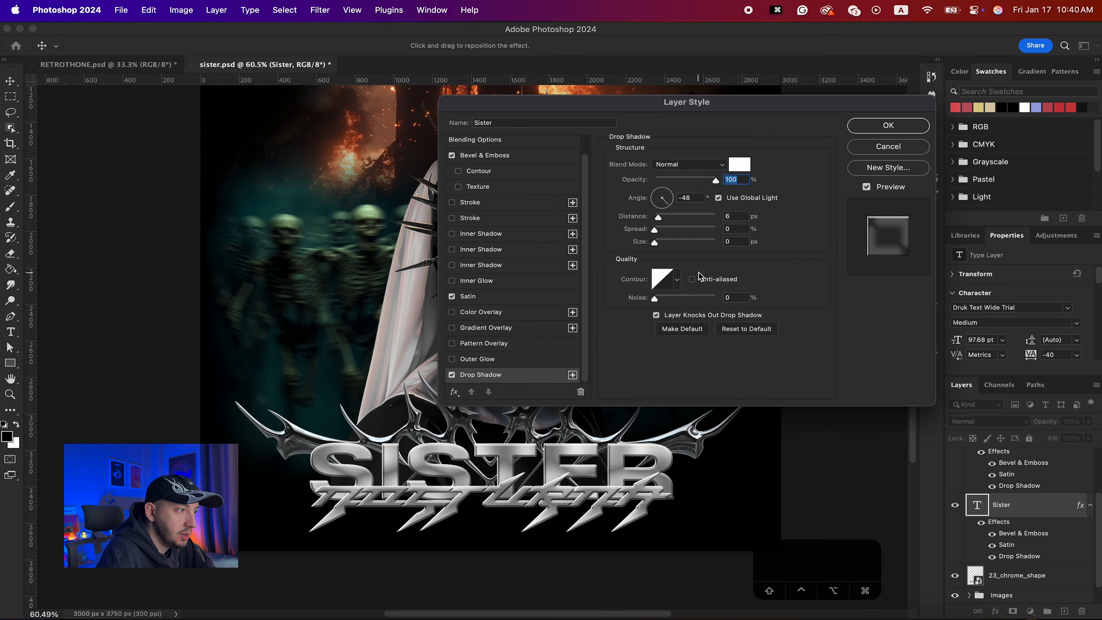
pyautogui.click(452, 297)
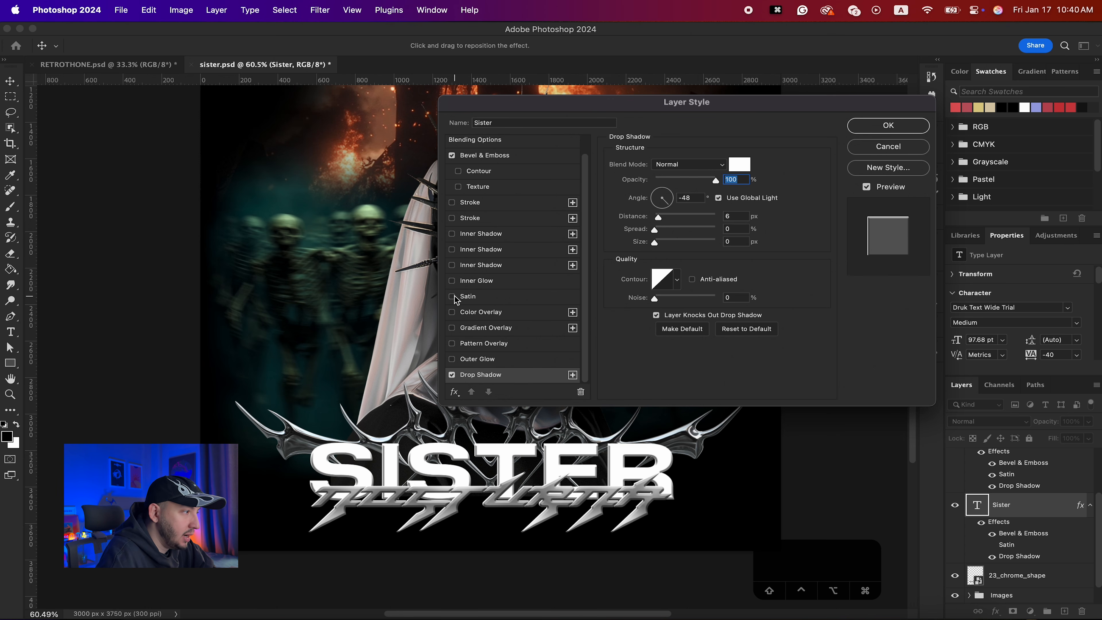
pyautogui.click(453, 296)
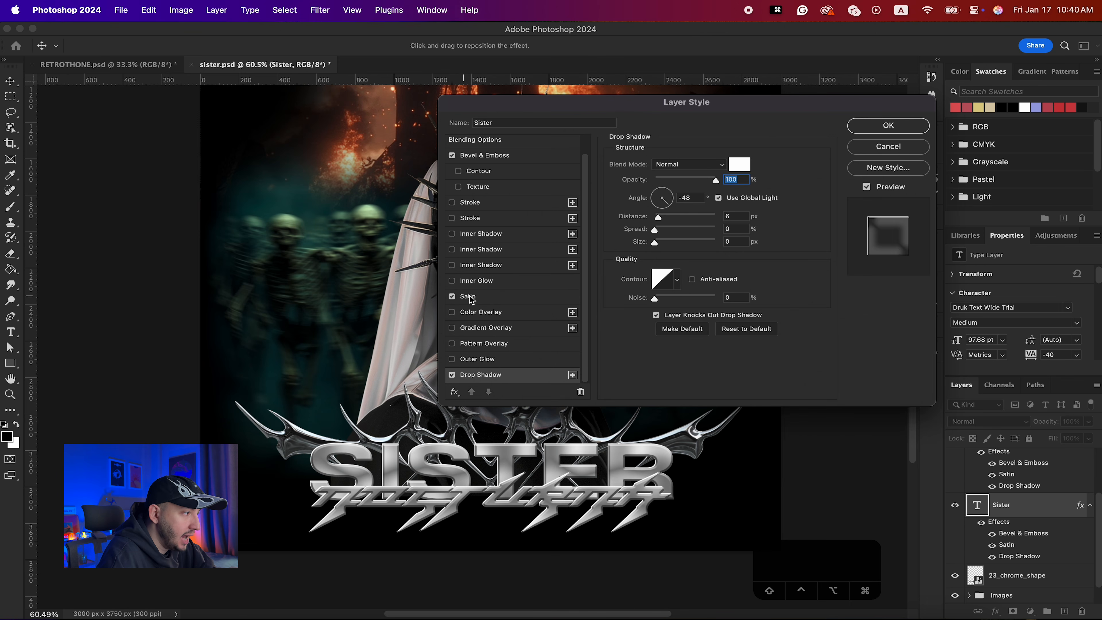
pyautogui.click(475, 297)
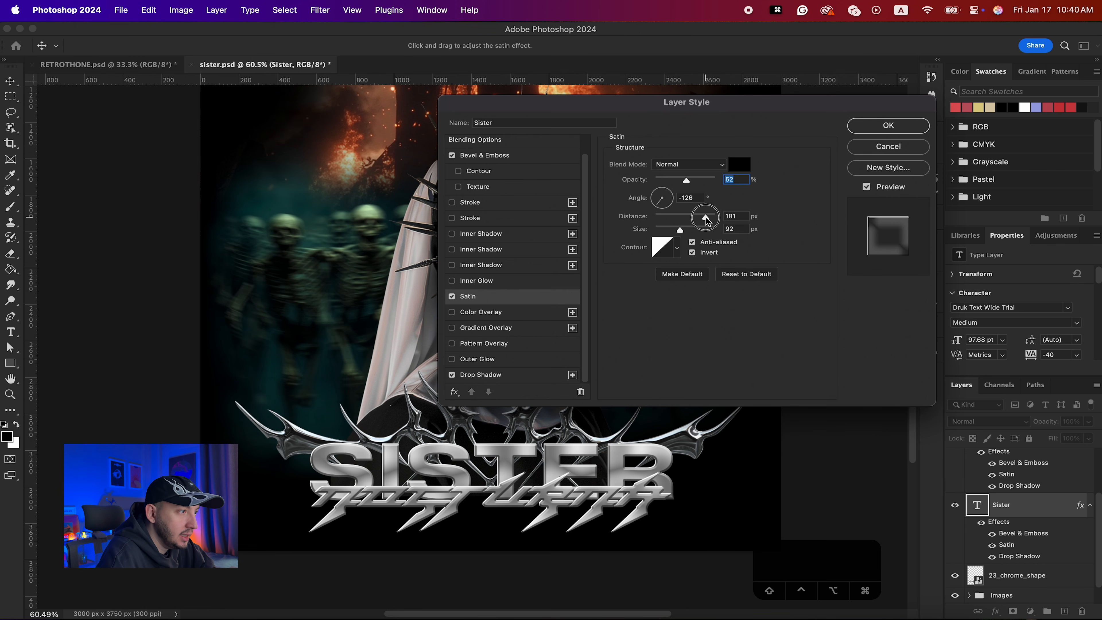
pyautogui.moveTo(710, 221); pyautogui.dragTo(706, 218)
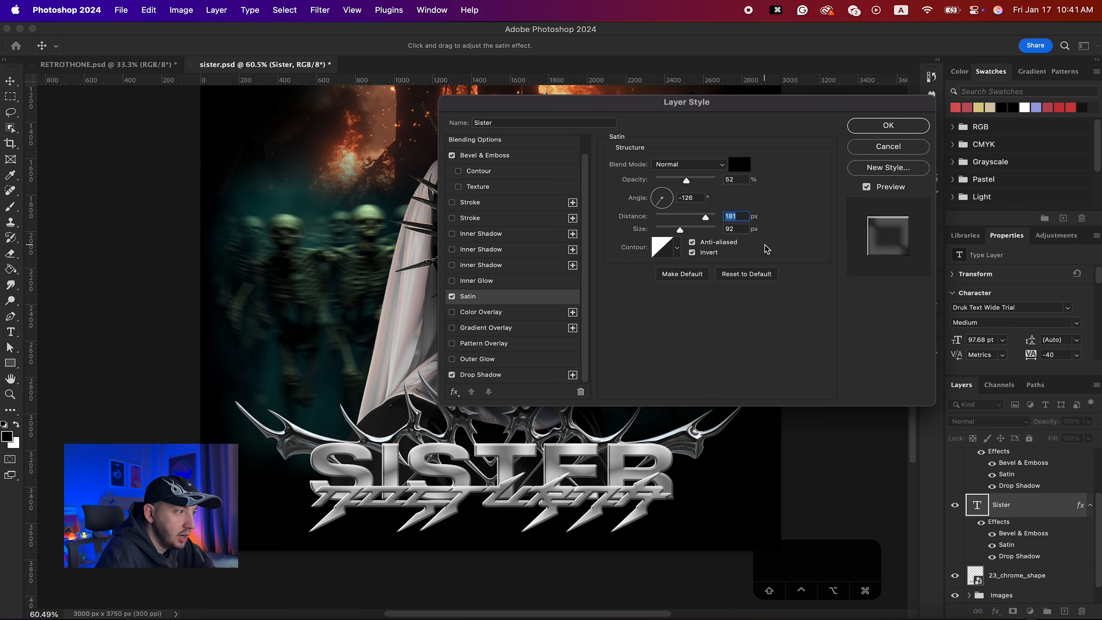
pyautogui.press('Return')
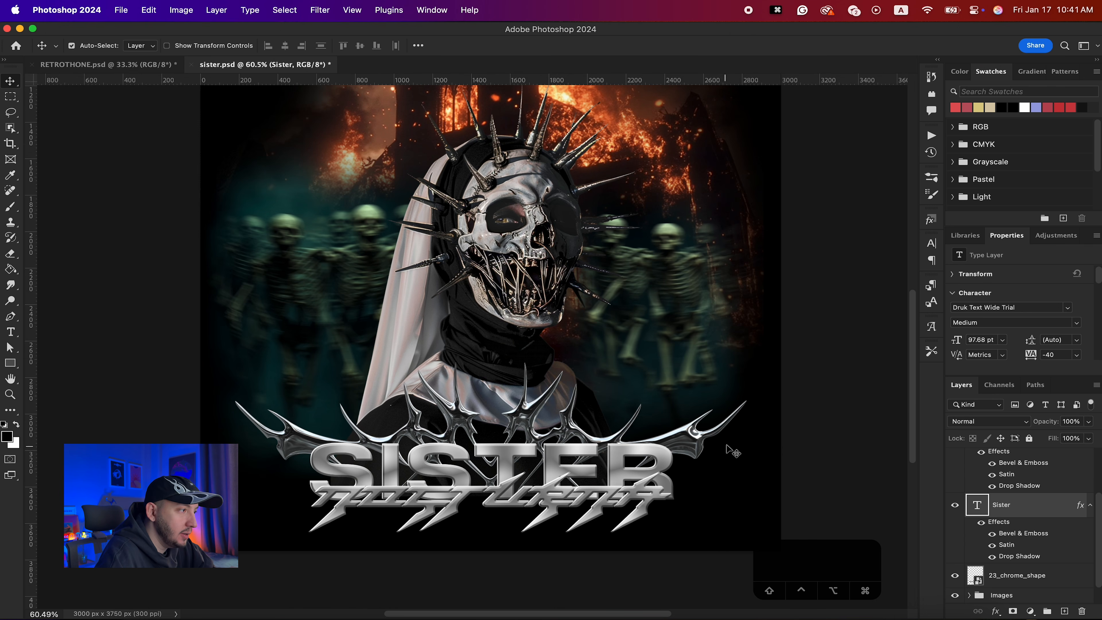
# - Group the Nocturna and Sister text layers into a group named Typography
pyautogui.scroll(-4, 724, 449)
pyautogui.scroll(3, 657, 383)
pyautogui.scroll(4, 1025, 527)
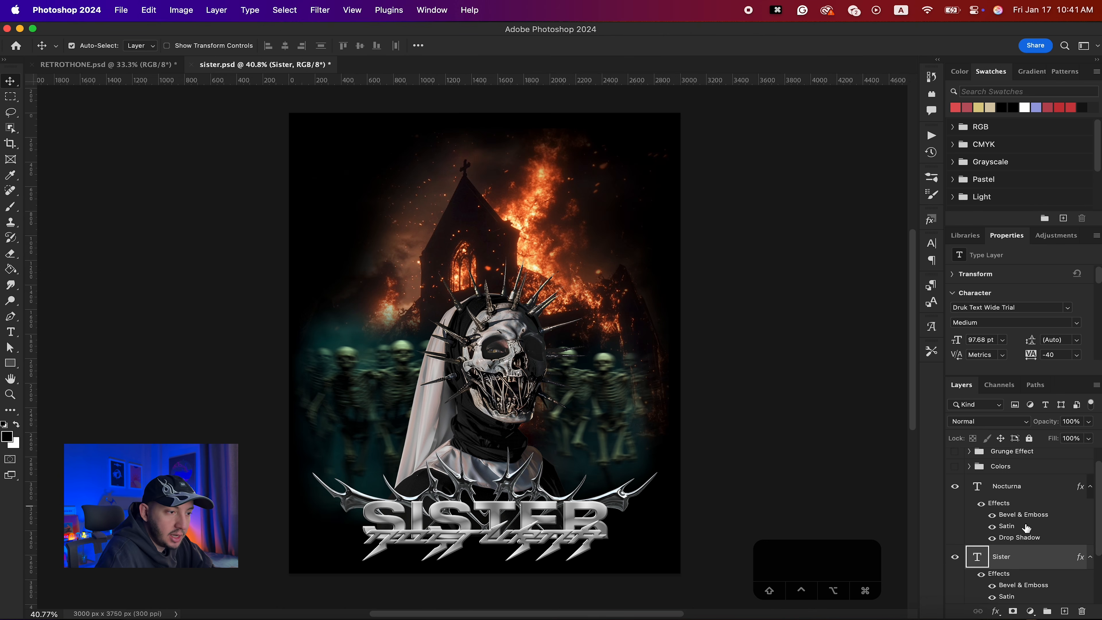
pyautogui.keyDown('shift'); pyautogui.click(1018, 507); pyautogui.keyUp('shift')
pyautogui.press('cmd+g')
pyautogui.doubleClick(1002, 501)
pyautogui.write('Typography')
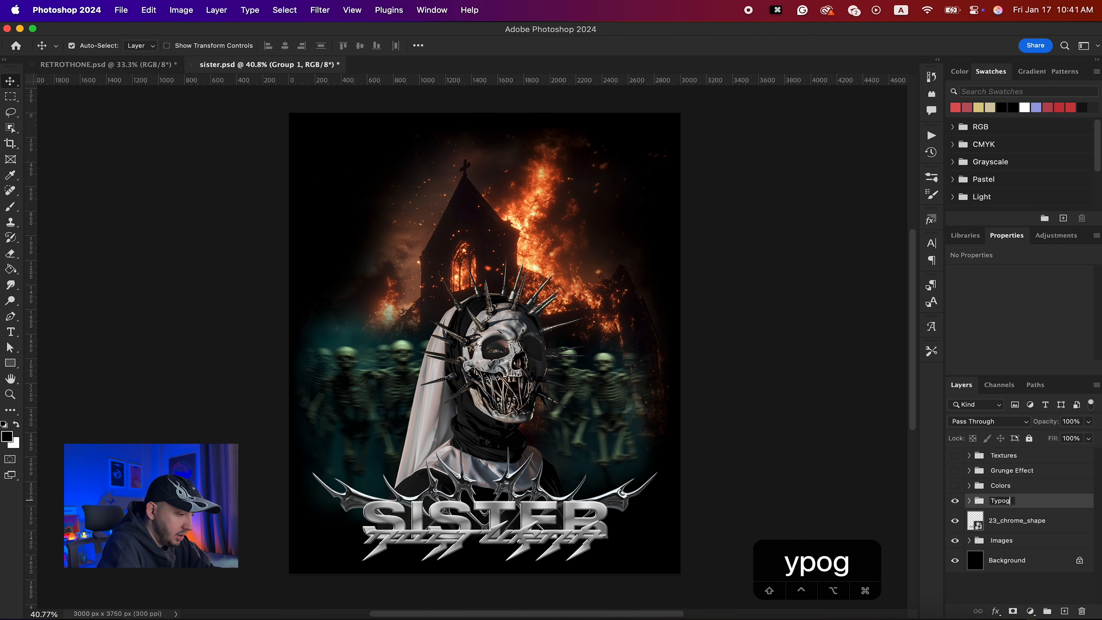
pyautogui.press('Return')
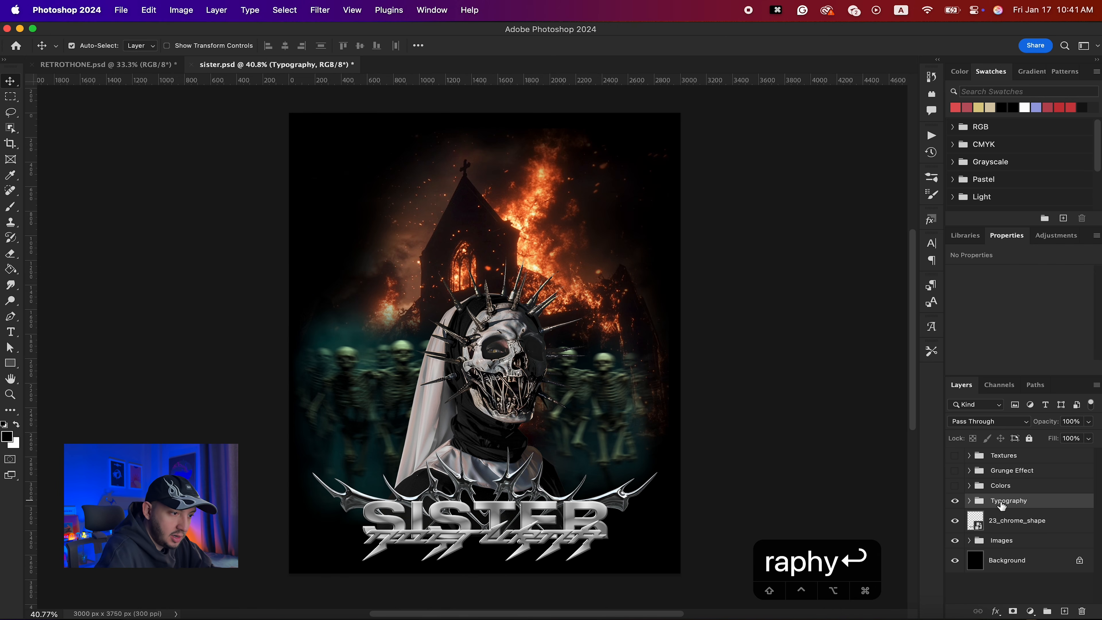
# - Move the 23_chrome_shape layer into the Images group
pyautogui.click(969, 541)
pyautogui.moveTo(1017, 524); pyautogui.dragTo(1019, 552)
pyautogui.click(969, 516)
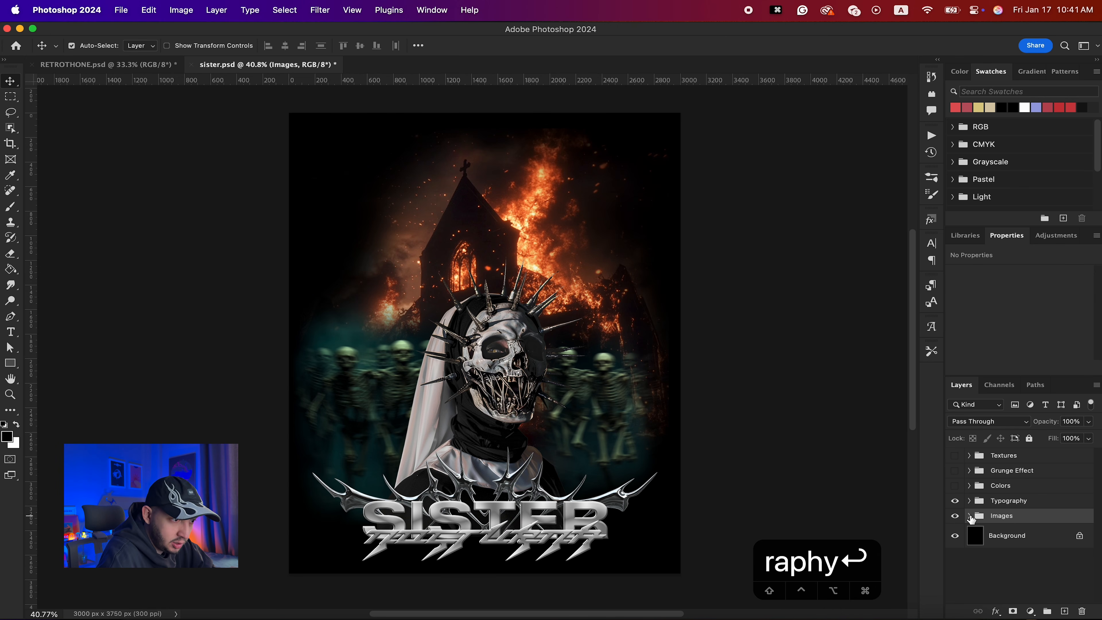
# - Turn the Colors, Grunge Effect and Textures groups back on
pyautogui.click(954, 486)
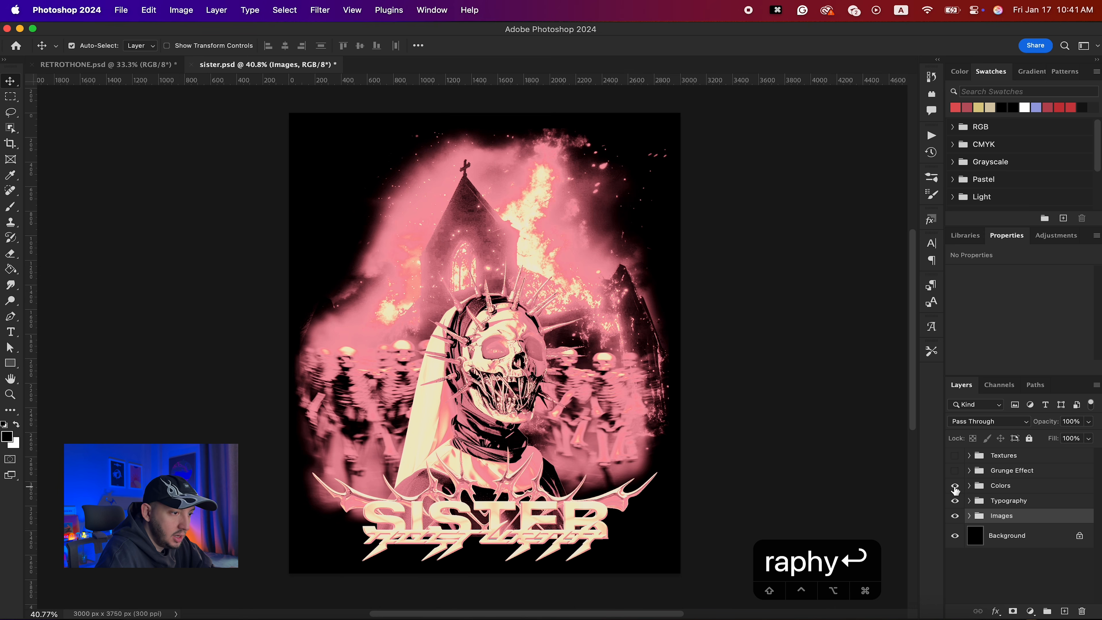
pyautogui.click(970, 486)
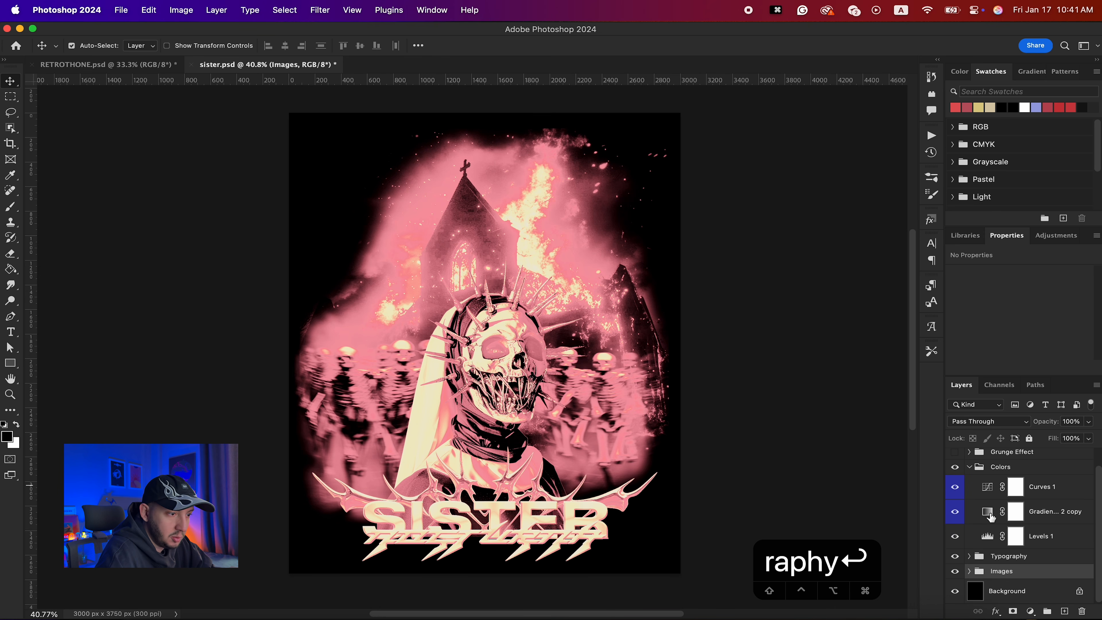
pyautogui.click(989, 514)
pyautogui.click(987, 540)
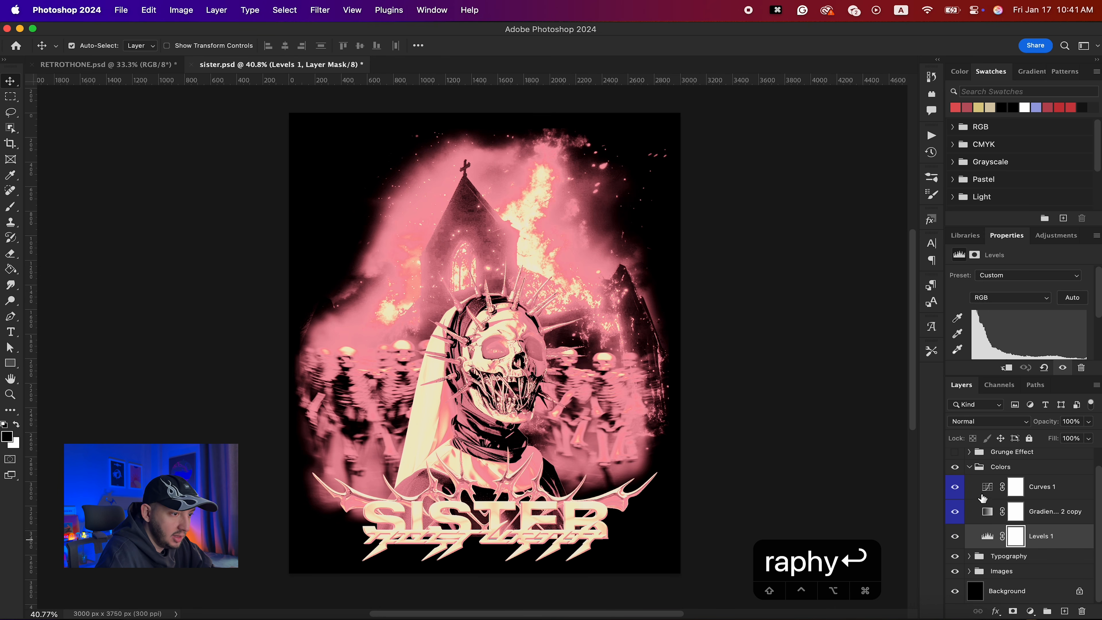
pyautogui.click(987, 491)
pyautogui.click(969, 467)
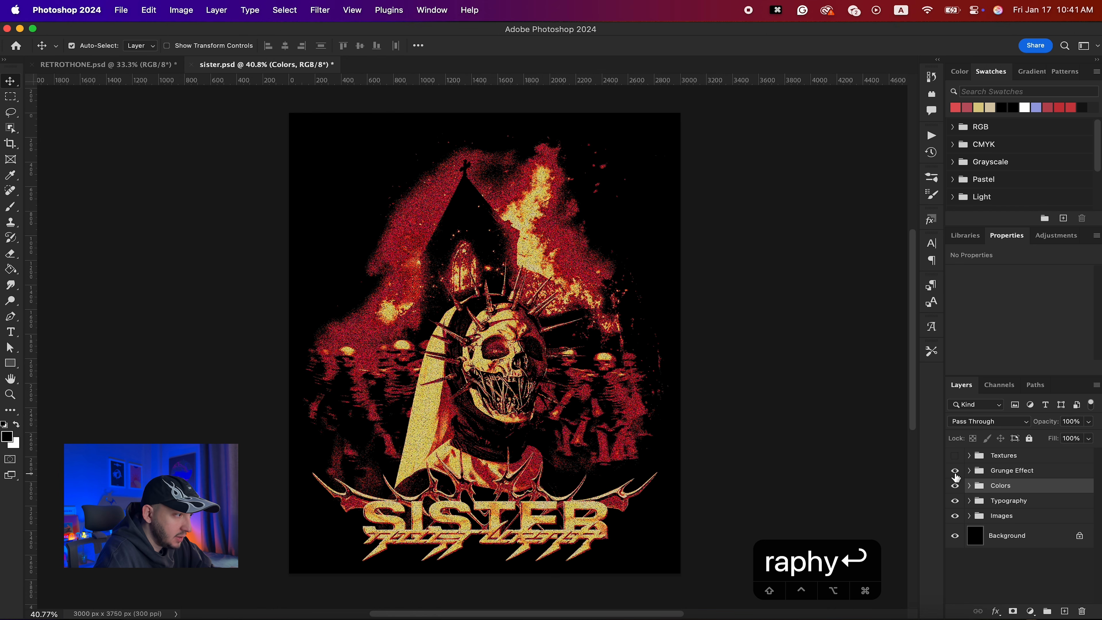
pyautogui.click(954, 455)
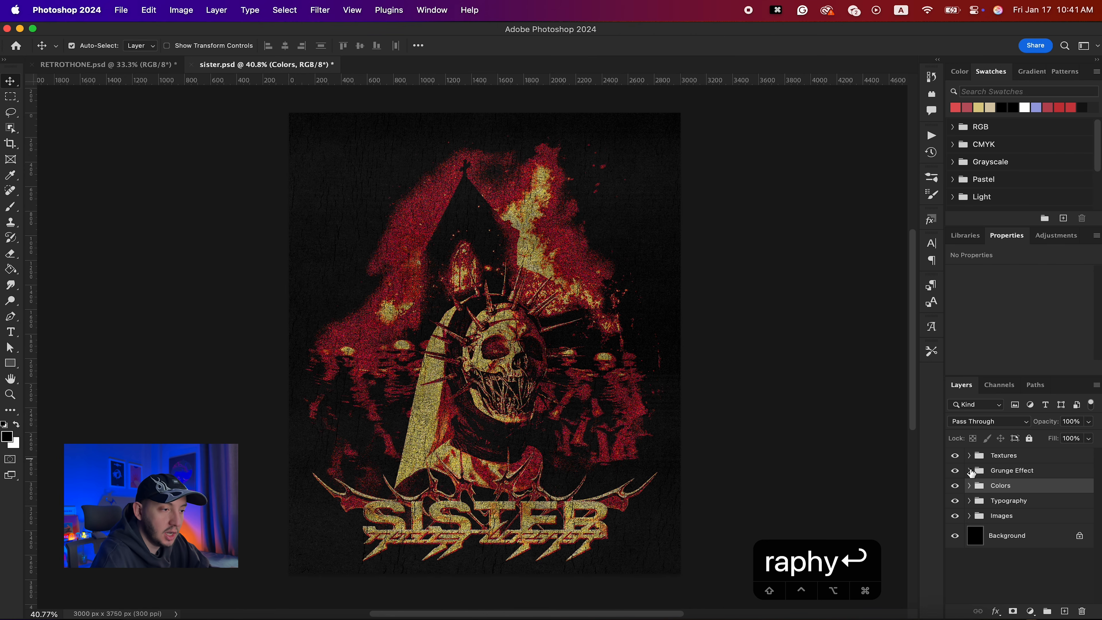
# - Rename Layer 2 inside the Grunge Effect group to Grain
pyautogui.click(968, 471)
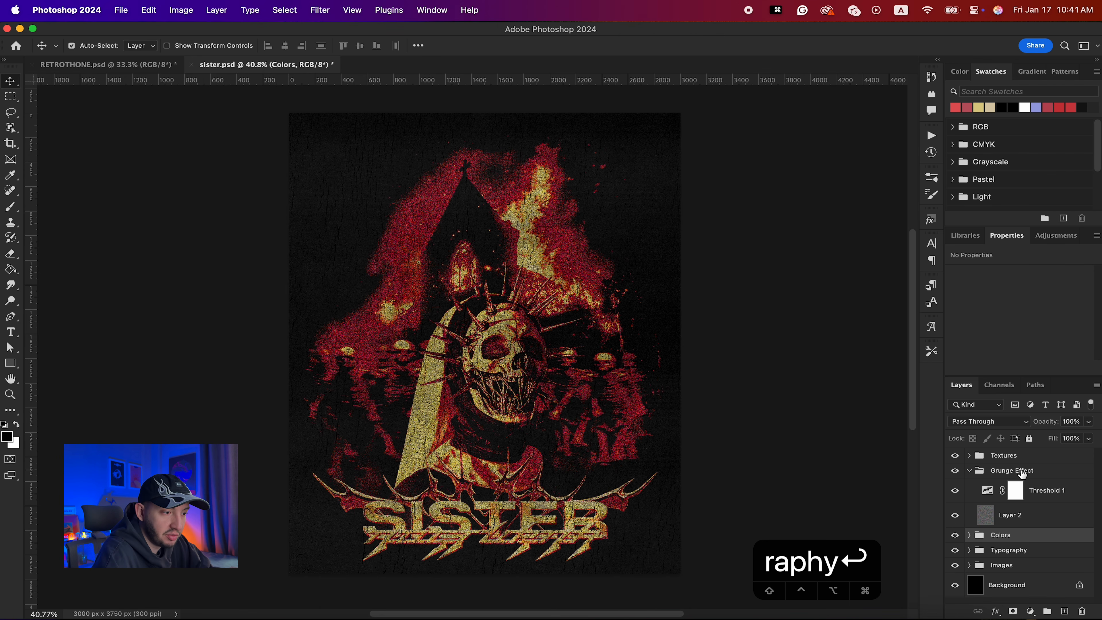
pyautogui.doubleClick(1011, 515)
pyautogui.write('Grain')
pyautogui.press('Return')
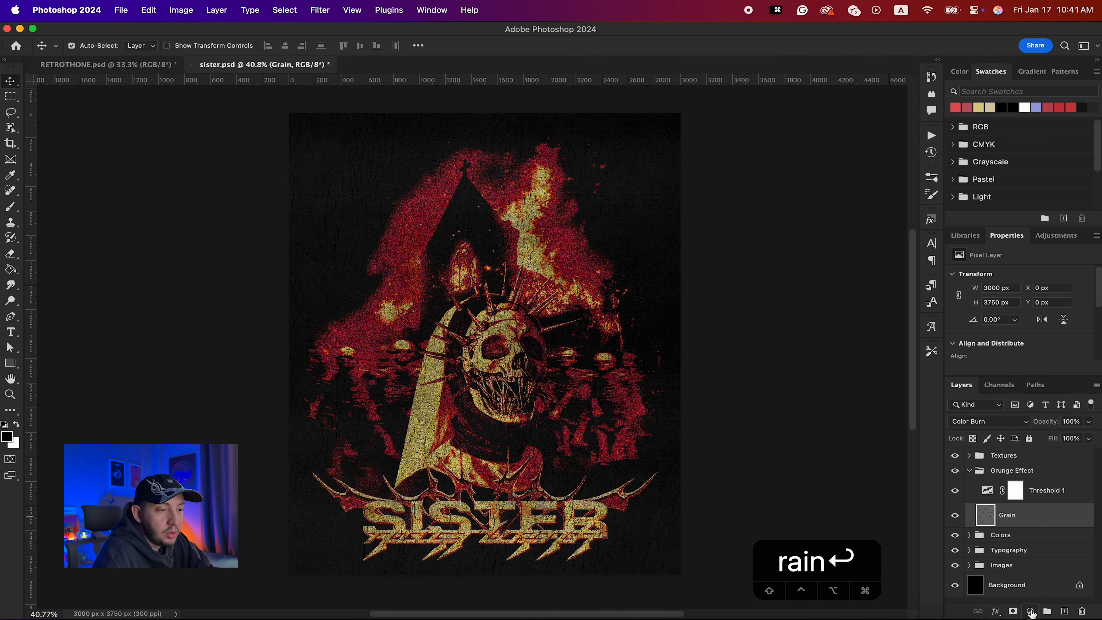
# - Add a Pattern Fill layer using a pattern from the HALFTONES set
pyautogui.click(1030, 611)
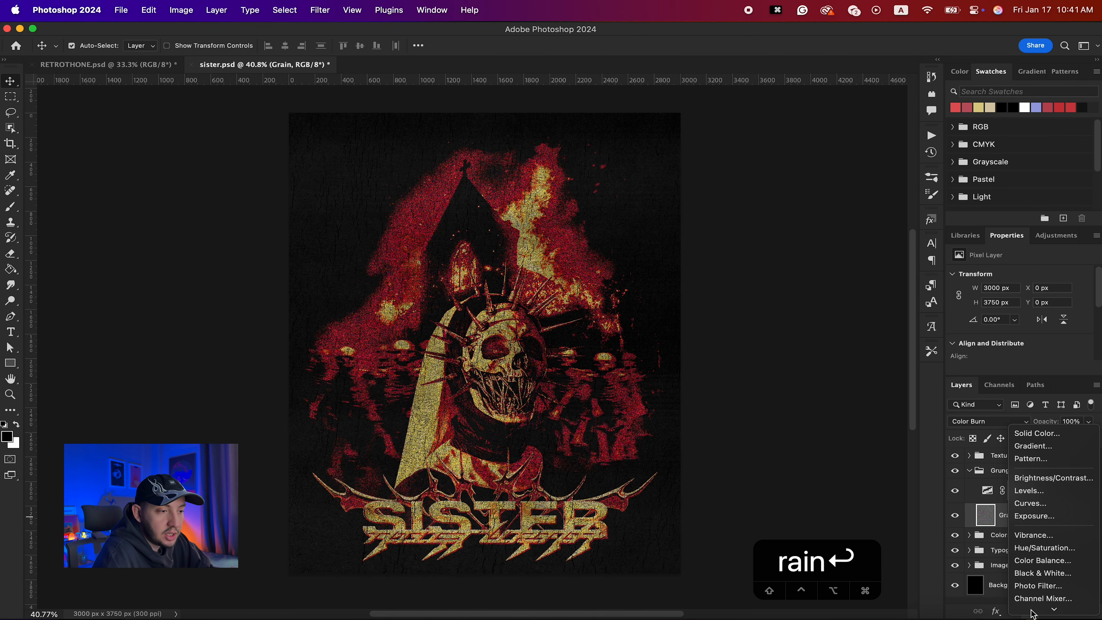
pyautogui.click(1056, 386)
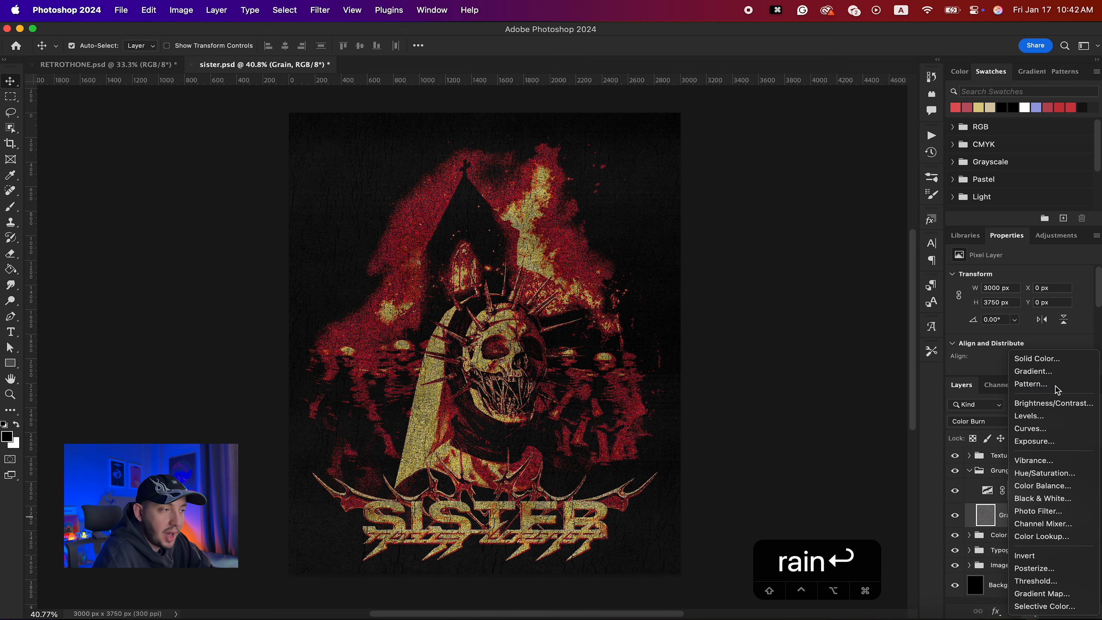
pyautogui.click(760, 315)
pyautogui.click(723, 402)
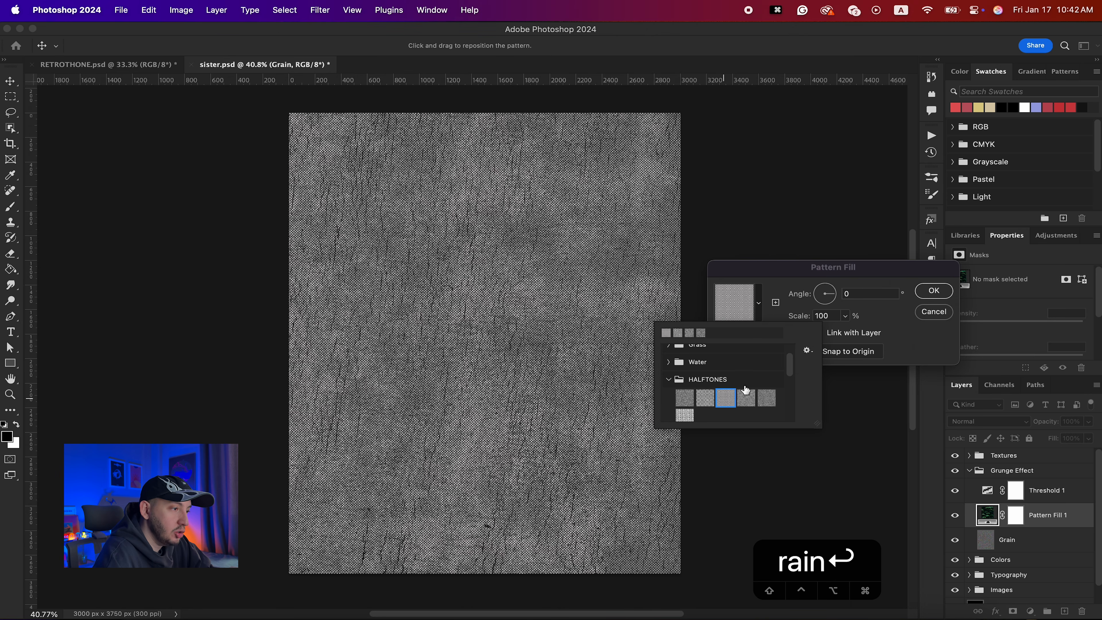
pyautogui.click(746, 398)
pyautogui.click(766, 398)
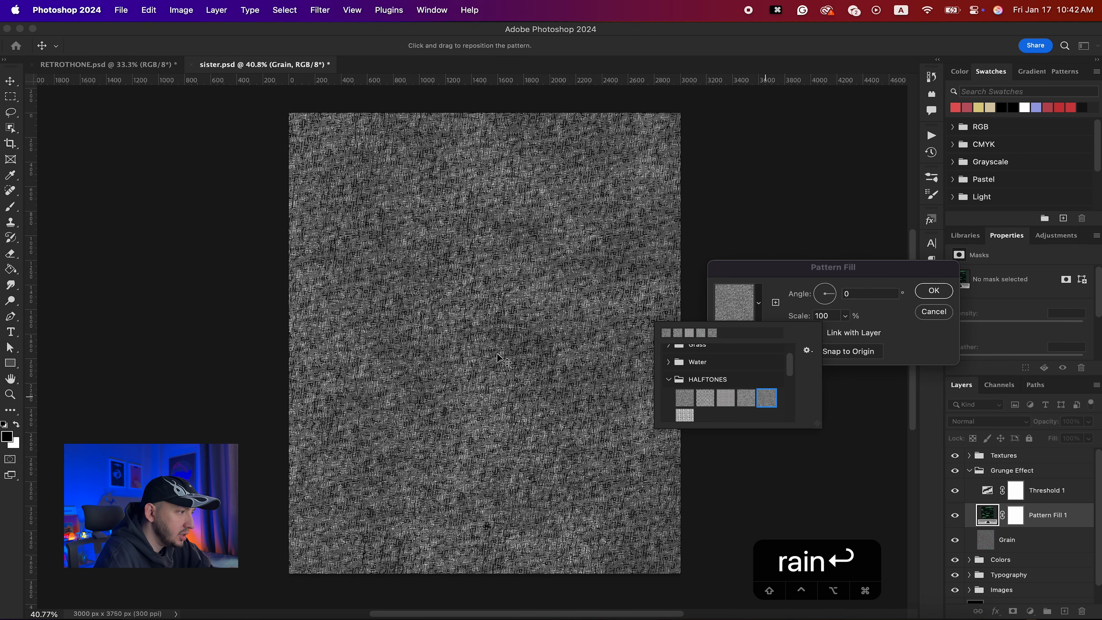
pyautogui.press('super+equal')
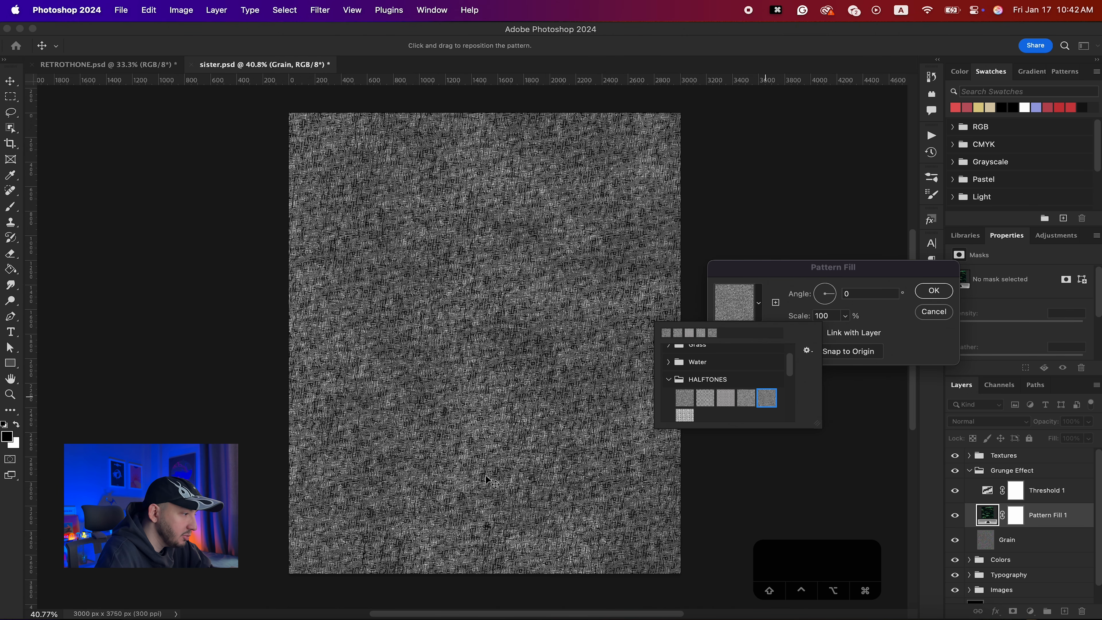
pyautogui.click(726, 398)
pyautogui.click(846, 316)
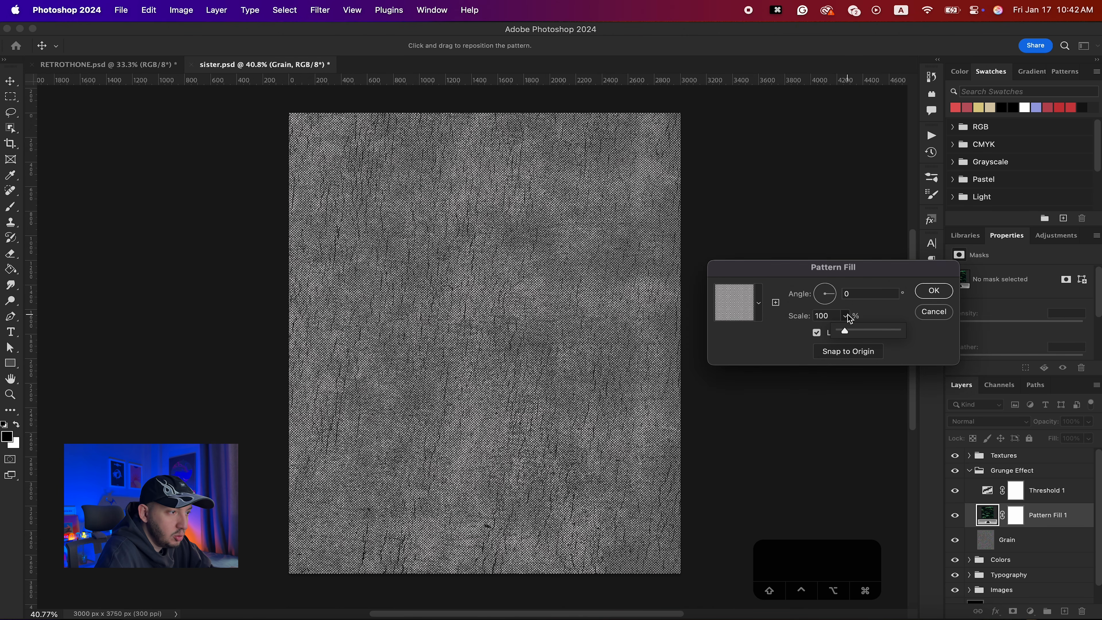
pyautogui.moveTo(844, 331); pyautogui.dragTo(847, 331)
pyautogui.press('Return')
pyautogui.press('Return')
# - Set the Pattern Fill layer's blend mode to Overlay
pyautogui.scroll(3, 488, 427)
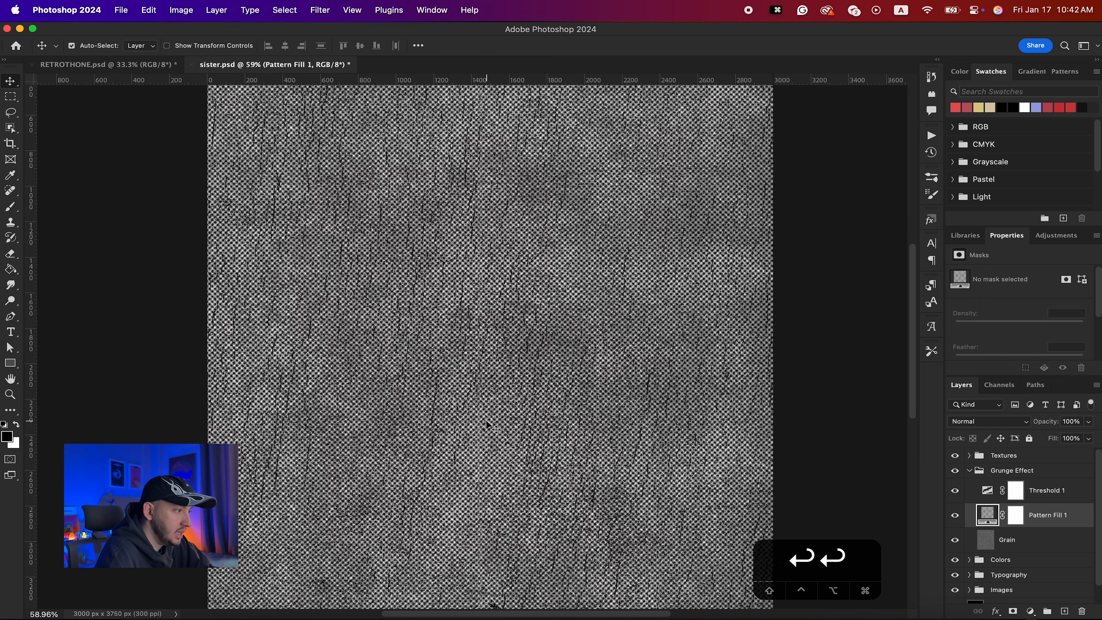
pyautogui.scroll(4, 488, 427)
pyautogui.scroll(-3, 488, 427)
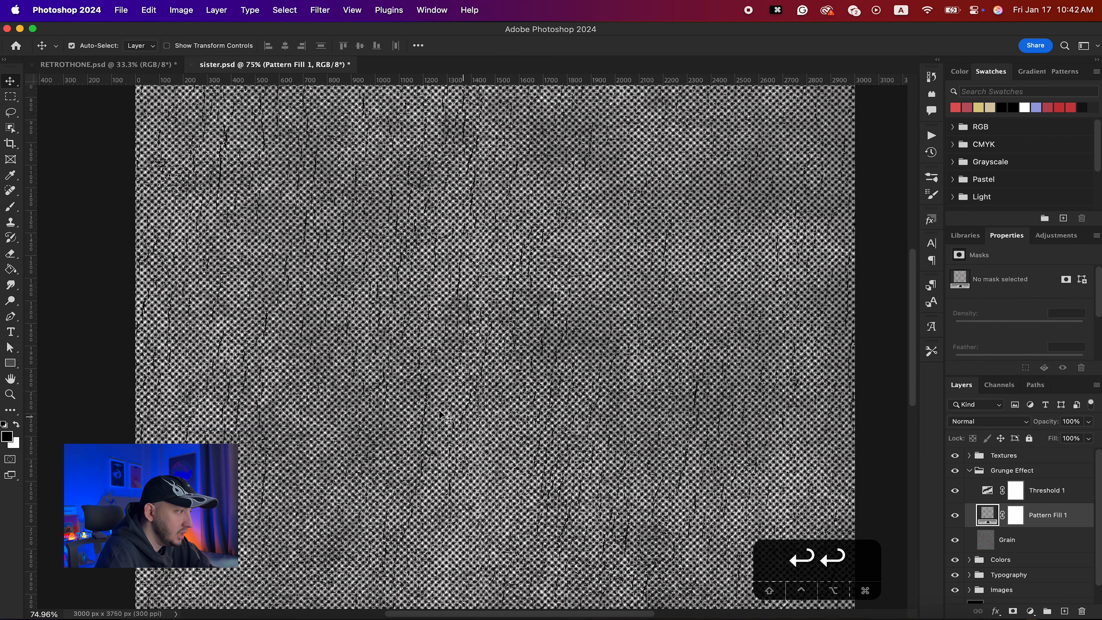
pyautogui.click(962, 428)
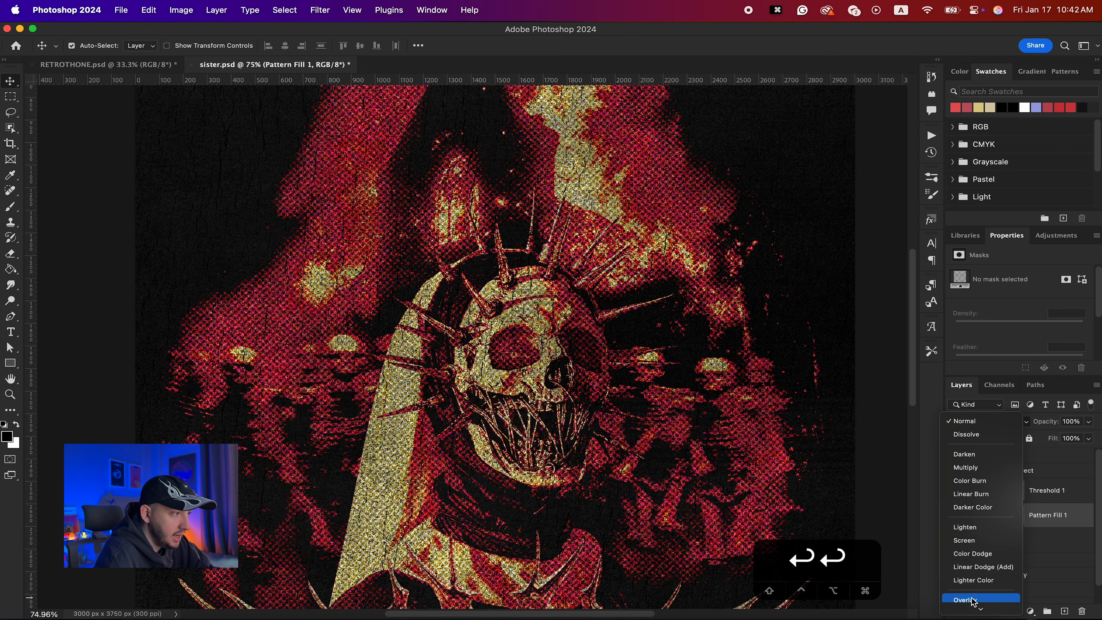
pyautogui.click(972, 599)
# - Add a Levels adjustment clipped to the Pattern Fill layer and set its input levels to 41, 0.85 and 255
pyautogui.scroll(4, 564, 436)
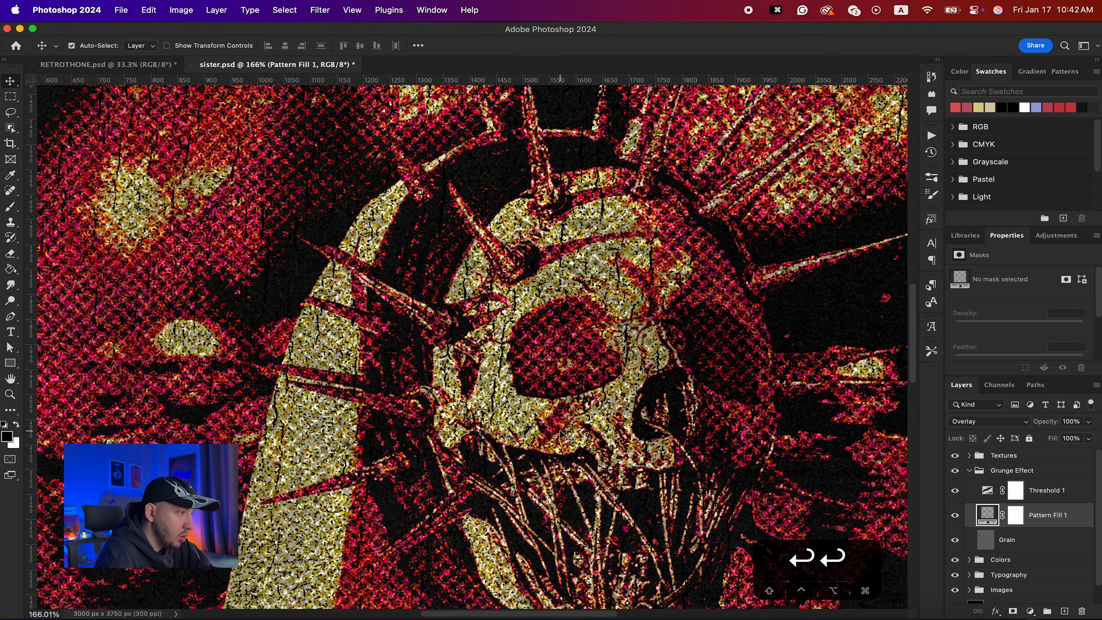
pyautogui.hscroll(5, 572, 380)
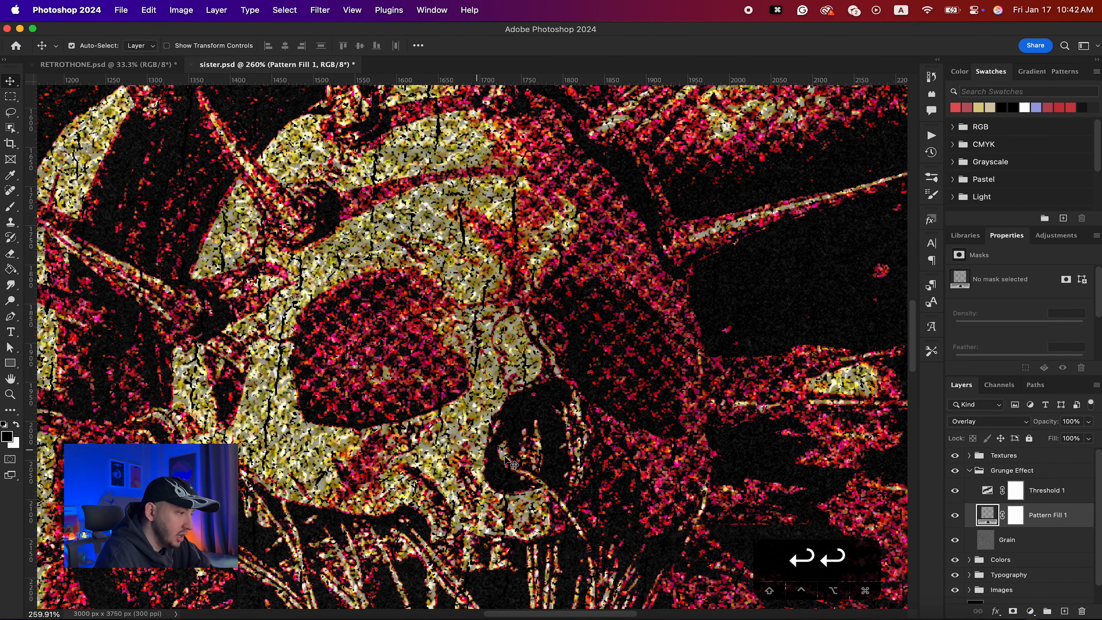
pyautogui.scroll(-10, 463, 254)
pyautogui.scroll(-6, 536, 477)
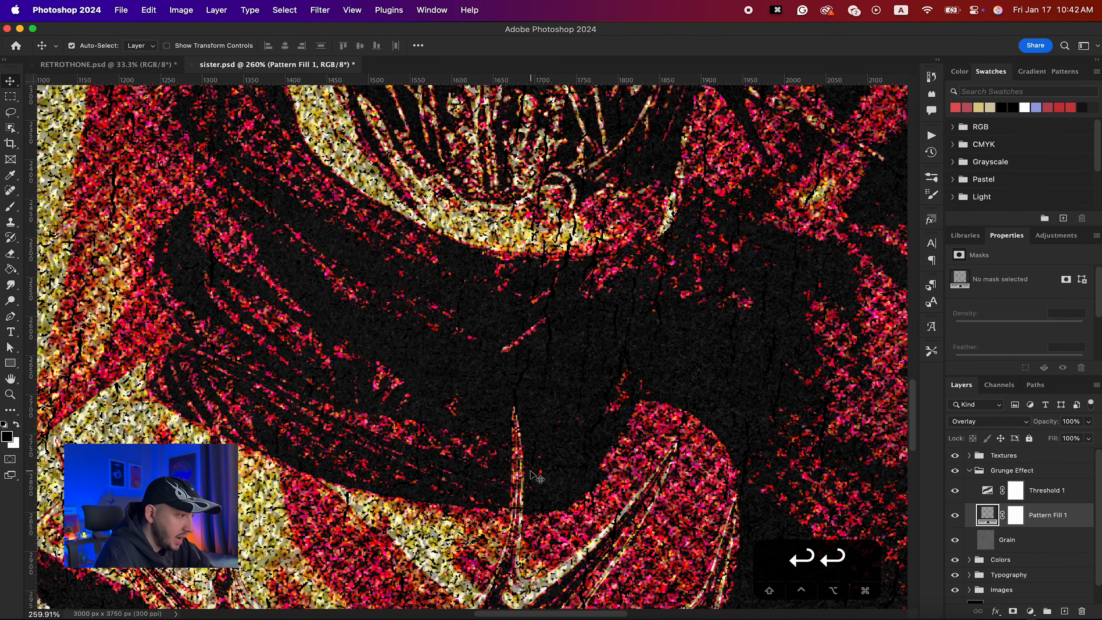
pyautogui.scroll(-2, 523, 530)
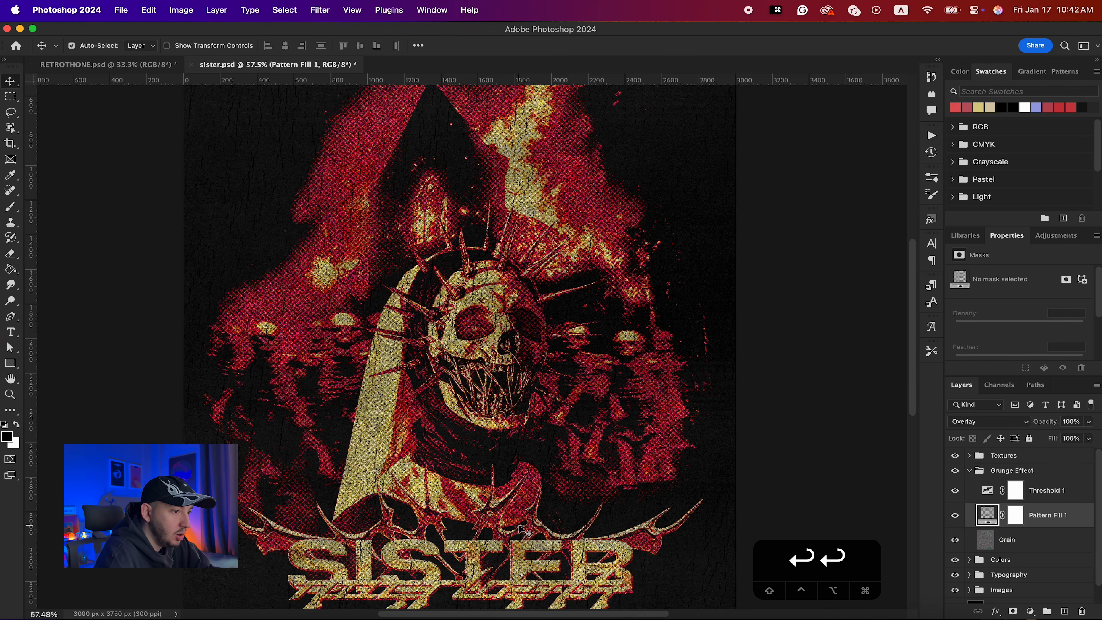
pyautogui.click(1031, 611)
pyautogui.click(1033, 418)
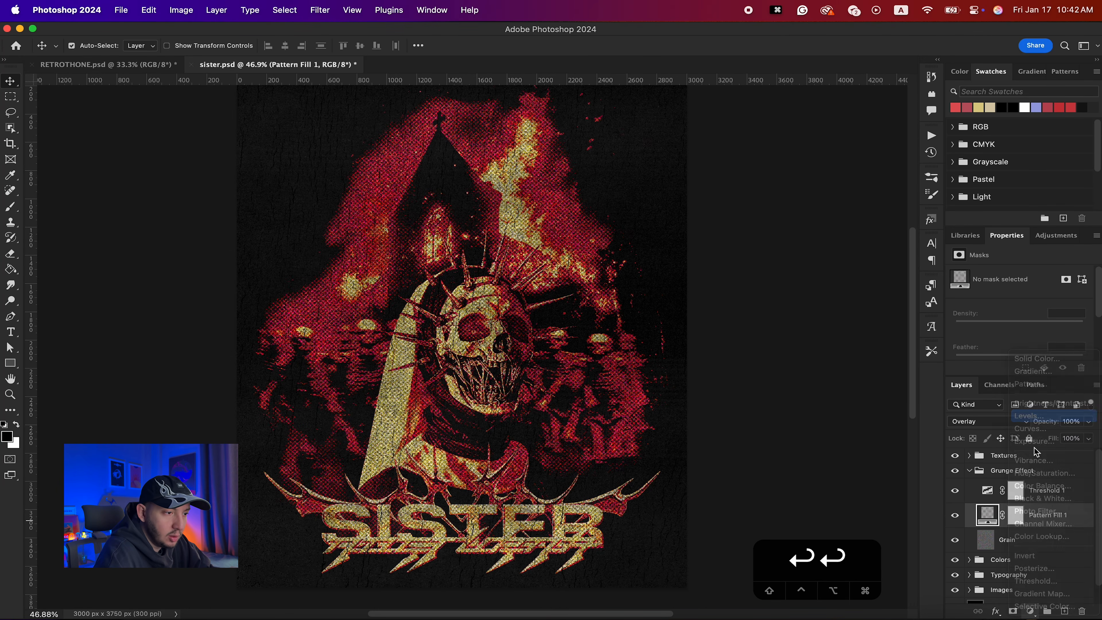
pyautogui.keyDown('alt'); pyautogui.click(1040, 526); pyautogui.keyUp('alt')
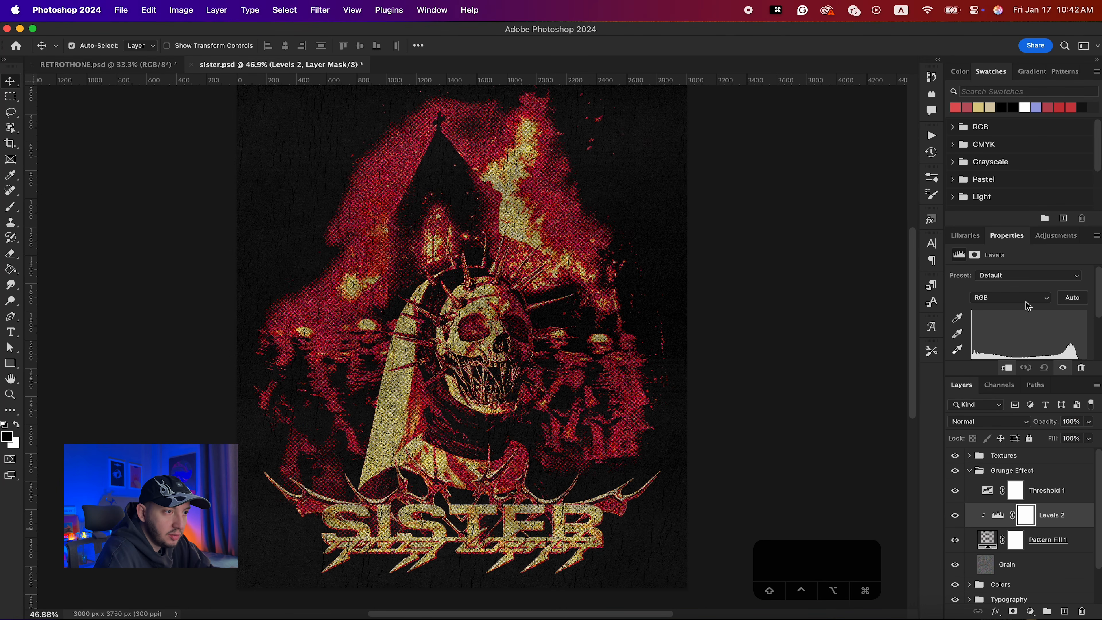
pyautogui.scroll(-2, 1025, 301)
pyautogui.moveTo(1029, 326)
pyautogui.mouseDown()
pyautogui.moveTo(990, 325)
pyautogui.moveTo(1042, 325)
pyautogui.mouseUp()
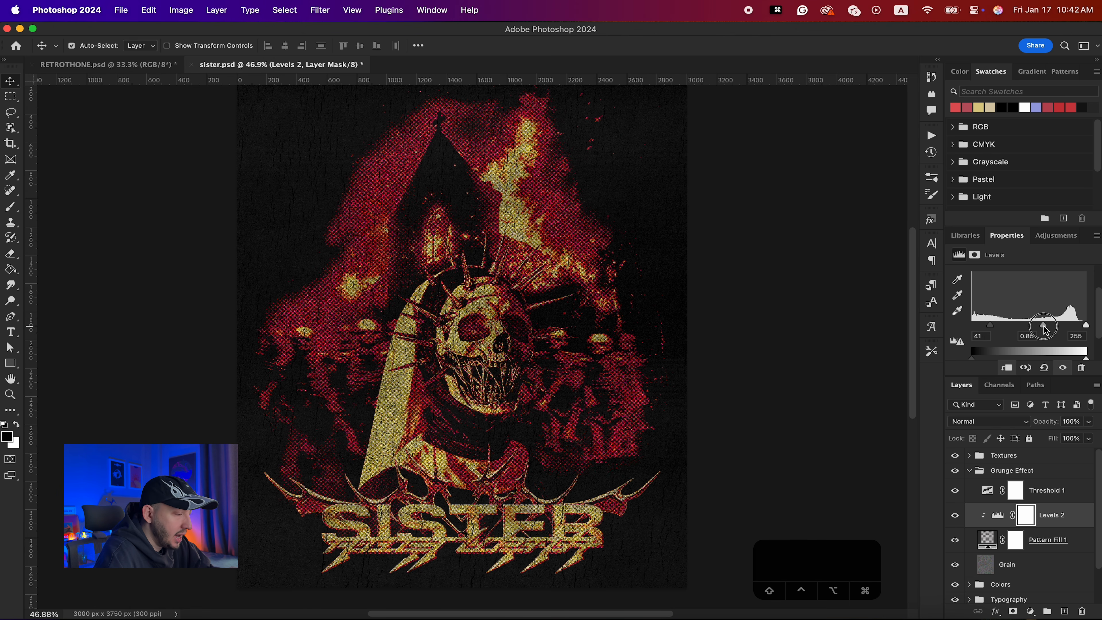
# - Delete the Pattern Fill layer and zoom in to inspect the grain texture on the artwork
pyautogui.keyDown('shift'); pyautogui.click(1041, 542); pyautogui.keyUp('shift')
pyautogui.press('BackSpace')
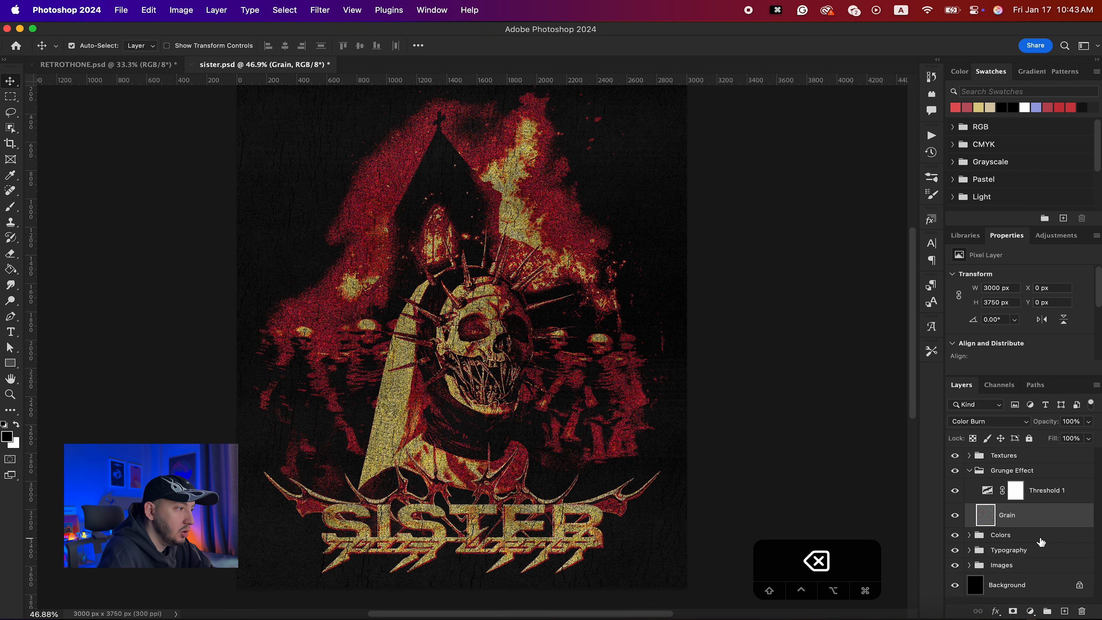
pyautogui.scroll(10, 369, 363)
pyautogui.hscroll(-4, 369, 363)
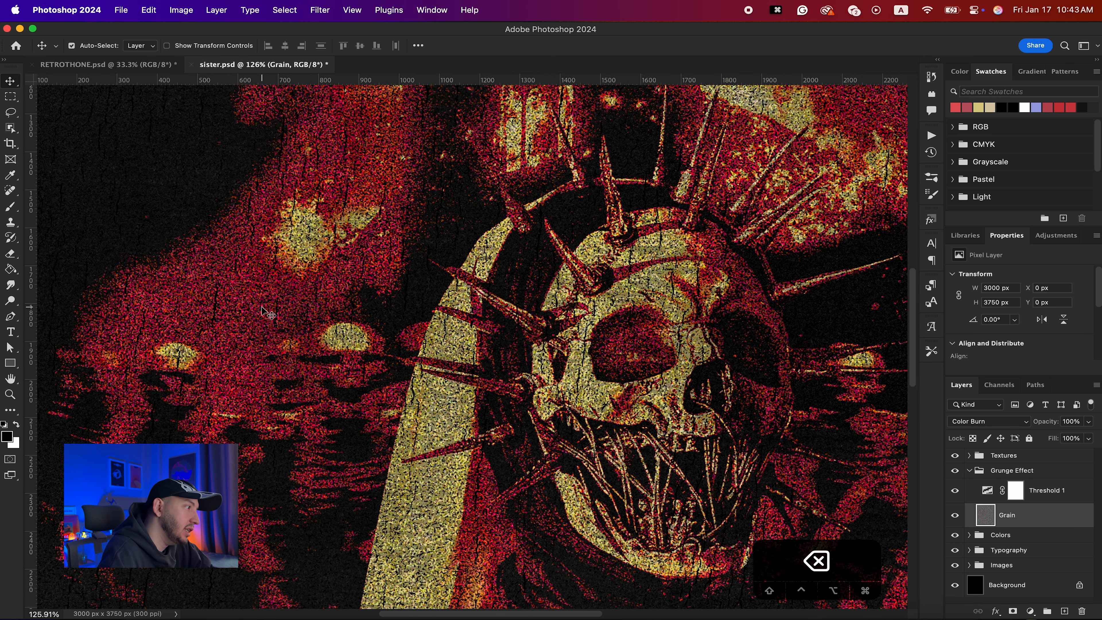
pyautogui.scroll(7, 261, 307)
pyautogui.scroll(-5, 266, 312)
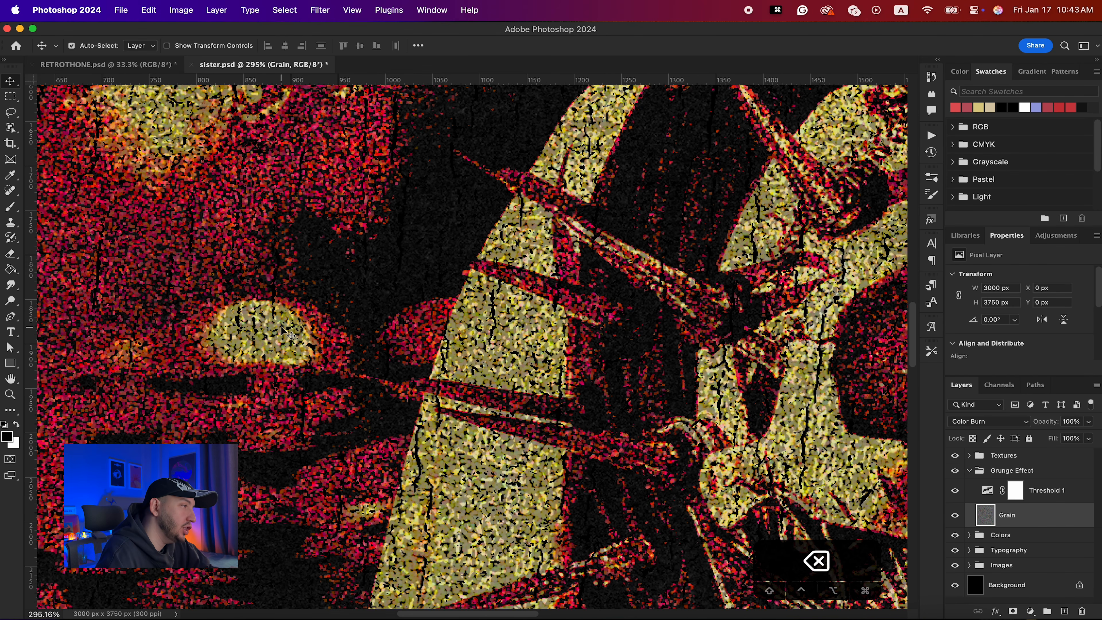
pyautogui.scroll(-3, 286, 333)
pyautogui.scroll(-6, 286, 334)
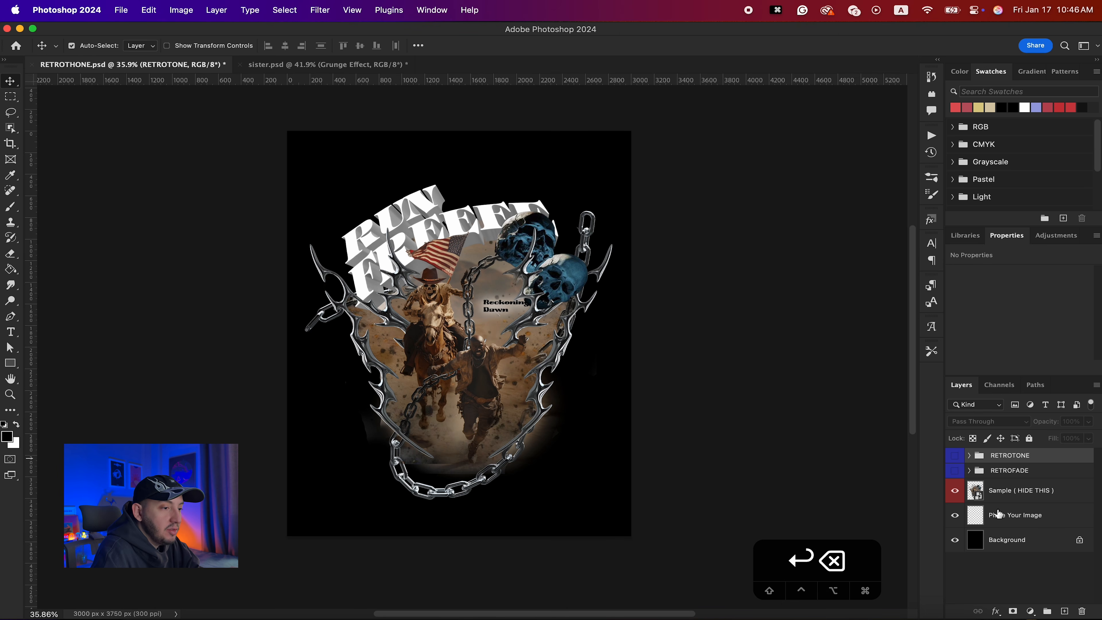
# - In RETROTONE.psd, turn on the RETROTONE group's visibility and expand it
pyautogui.click(956, 498)
pyautogui.click(955, 492)
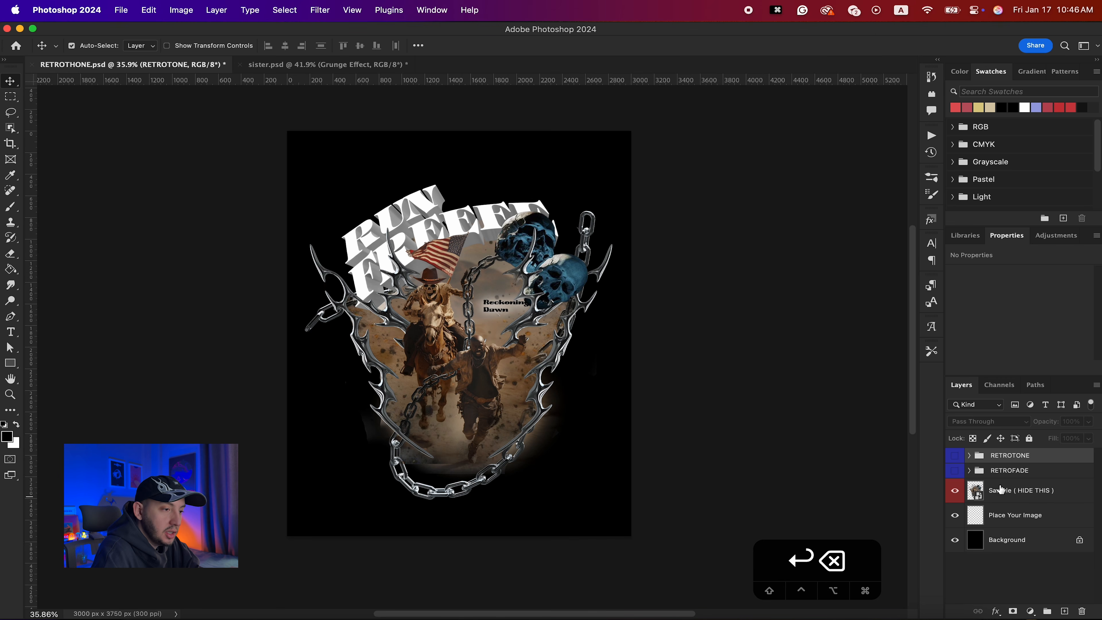
pyautogui.click(956, 457)
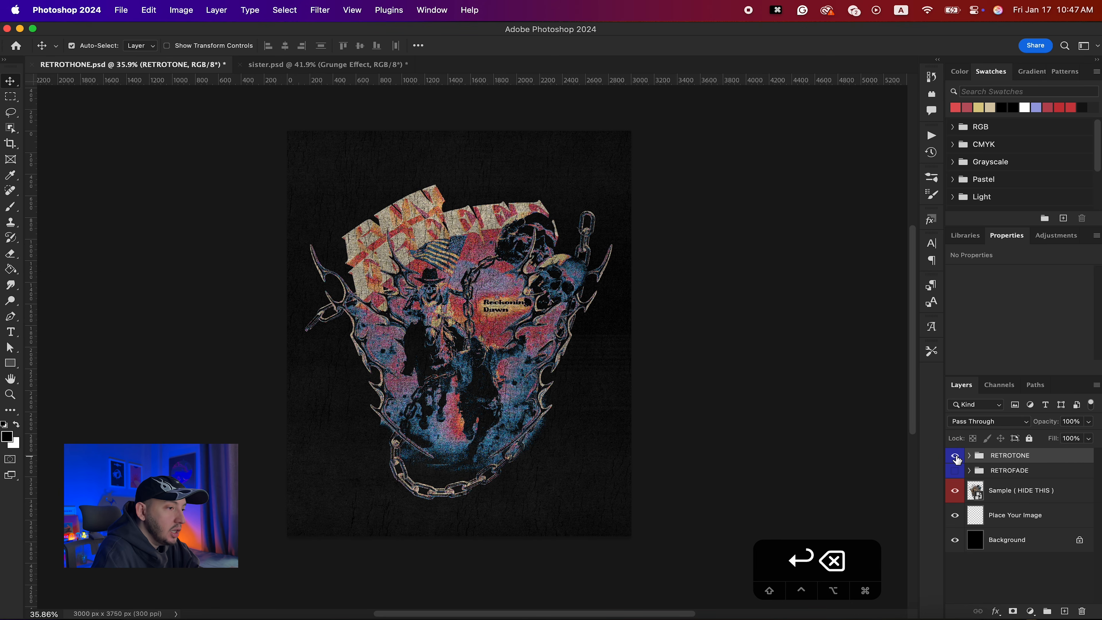
pyautogui.click(956, 456)
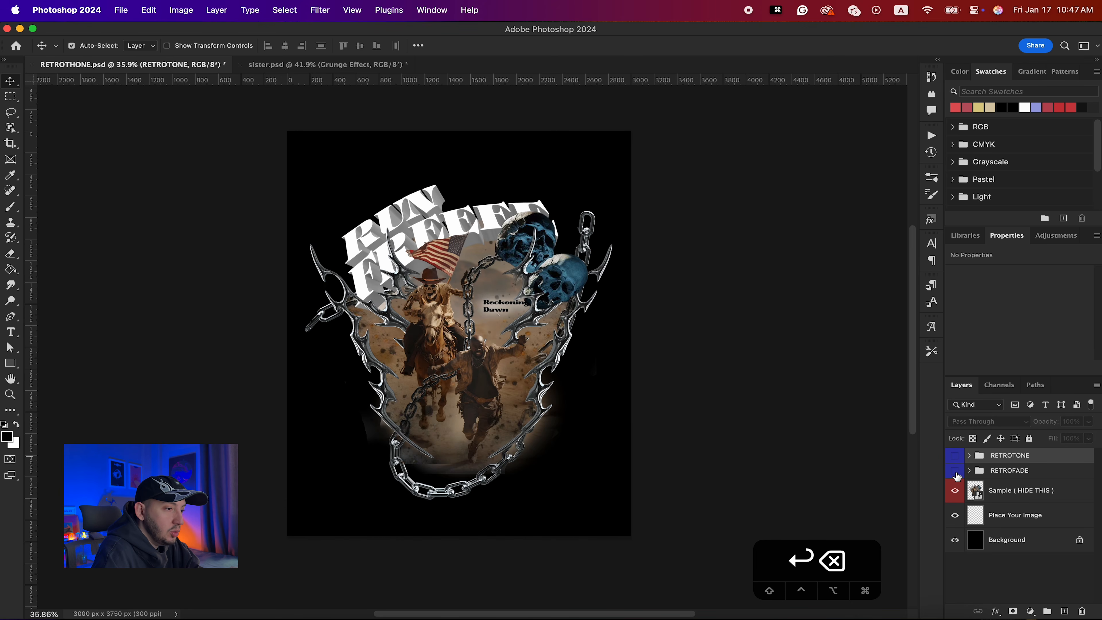
pyautogui.click(955, 471)
pyautogui.click(956, 472)
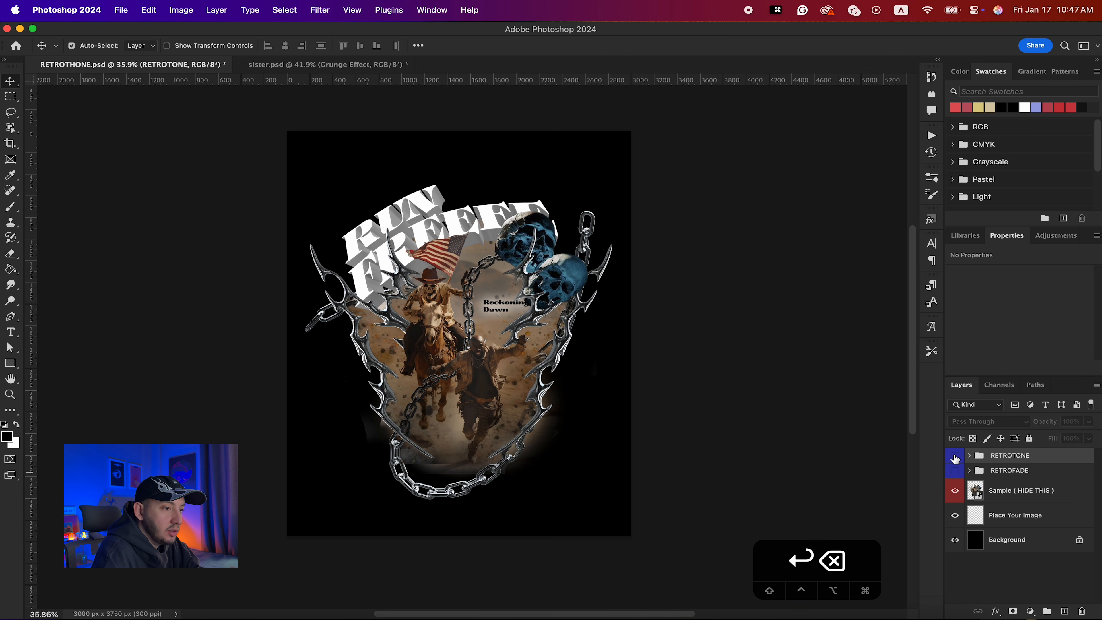
pyautogui.click(955, 472)
pyautogui.click(956, 472)
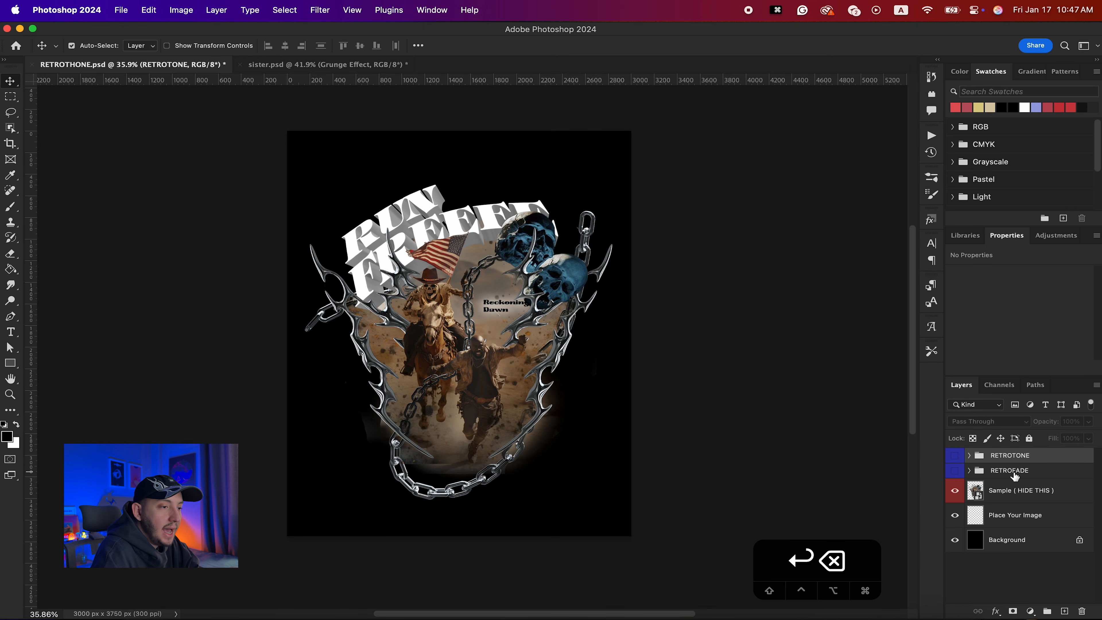
pyautogui.click(956, 456)
pyautogui.click(968, 456)
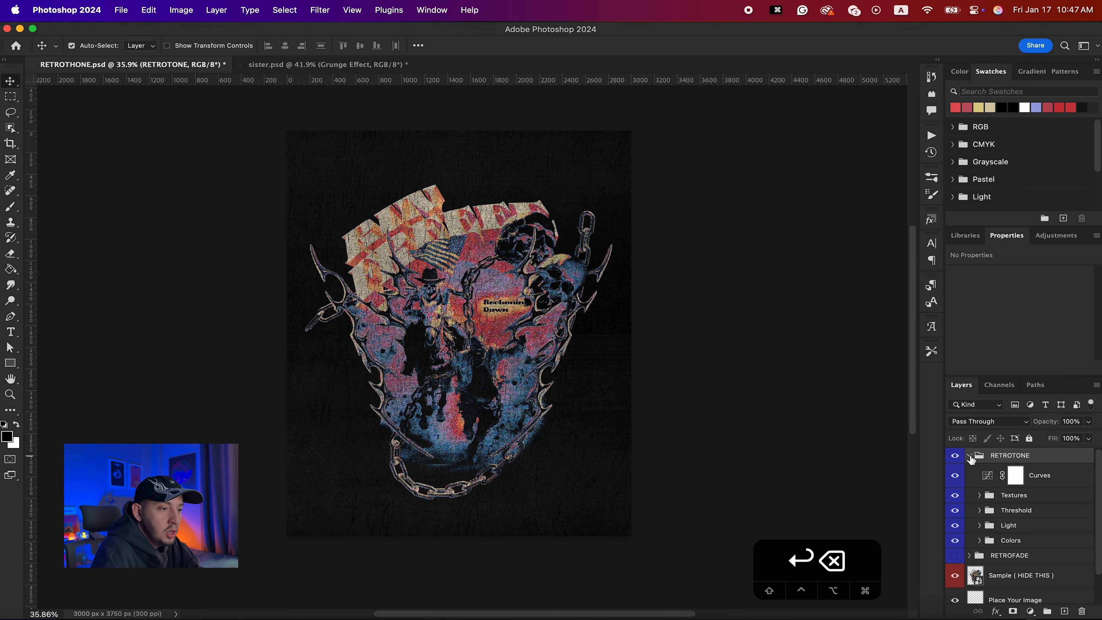
# - Hide the Threshold group inside RETROTONE and zoom in to compare the artwork
pyautogui.click(955, 511)
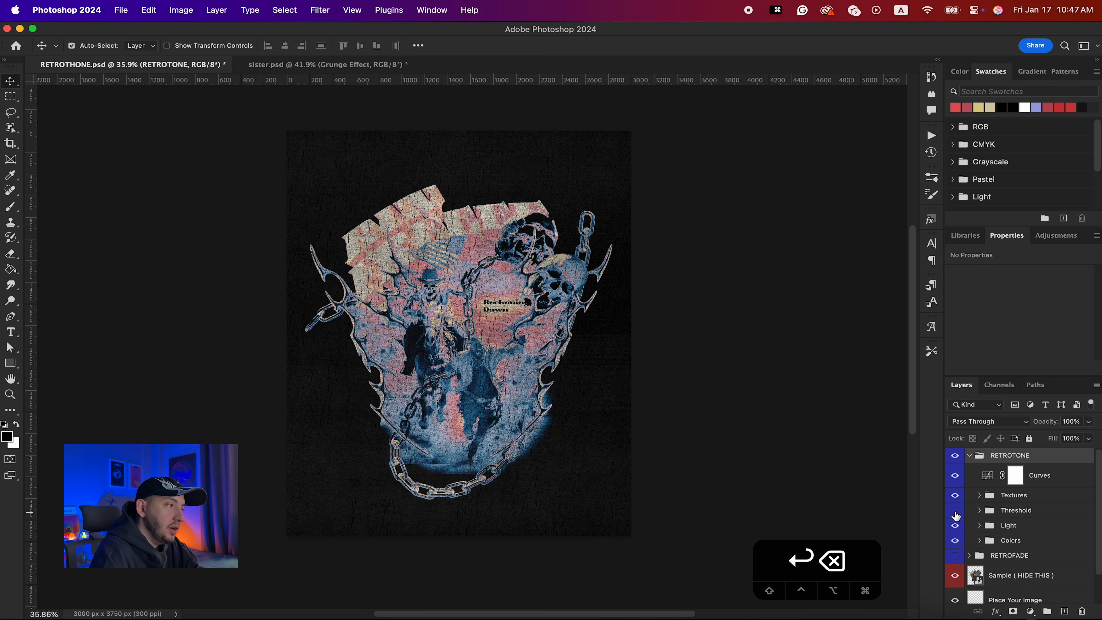
pyautogui.scroll(5, 438, 364)
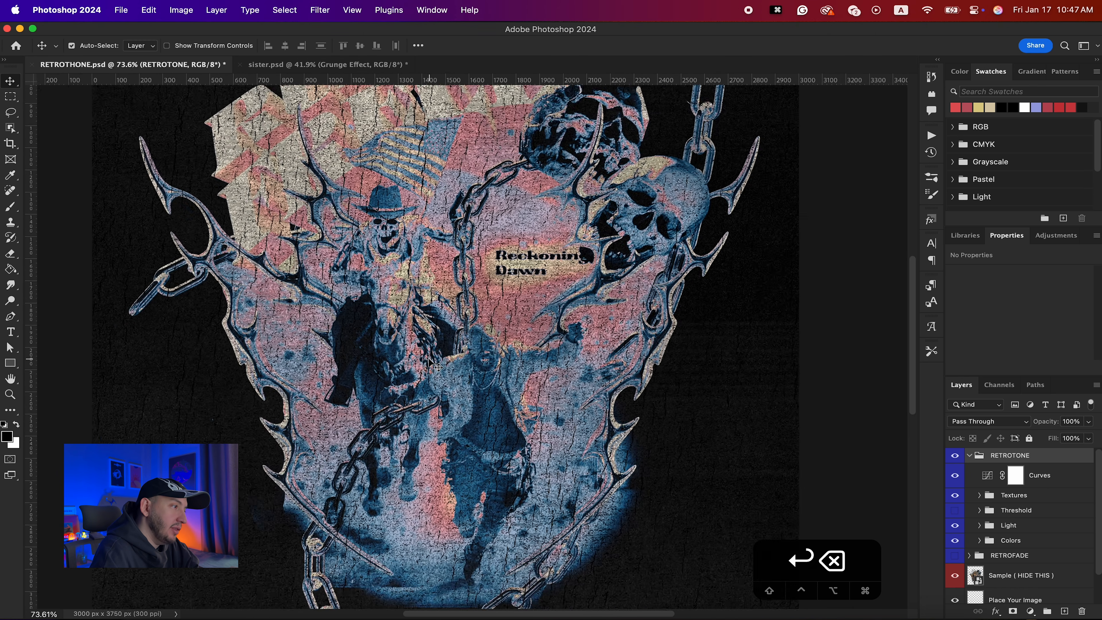
pyautogui.scroll(4, 430, 359)
pyautogui.hscroll(1, 430, 359)
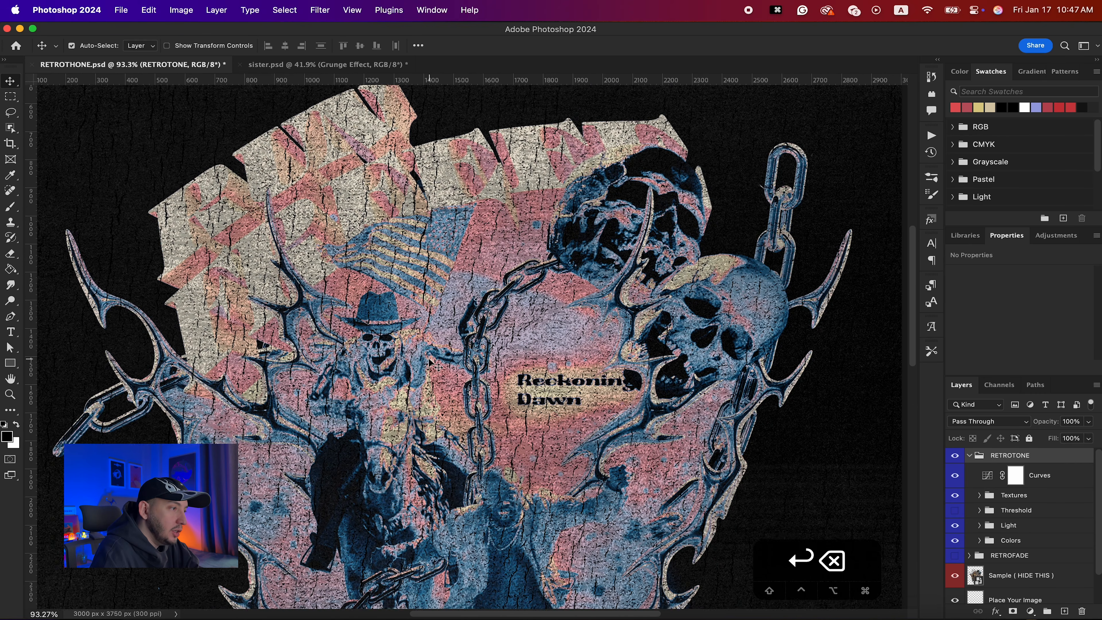
pyautogui.scroll(-3, 429, 359)
pyautogui.scroll(-4, 437, 364)
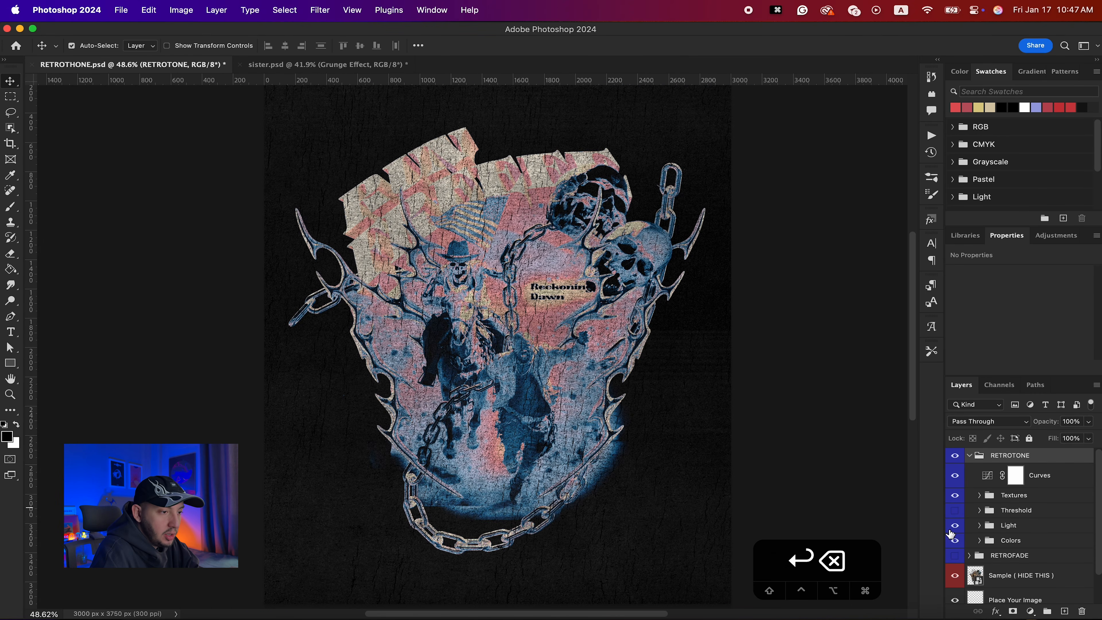
# - Expand the Colors group and toggle the INFRARED, VINTAGE, POISON and HELL layers to compare the color looks
pyautogui.click(979, 540)
pyautogui.scroll(-3, 984, 543)
pyautogui.click(955, 572)
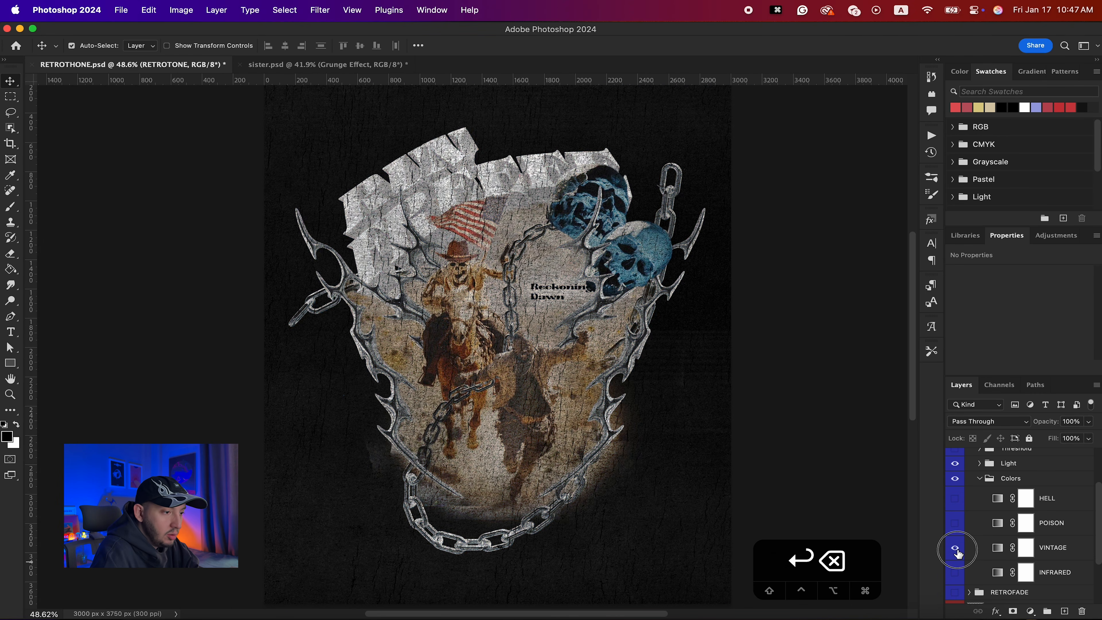
pyautogui.click(954, 547)
pyautogui.click(954, 548)
pyautogui.click(954, 523)
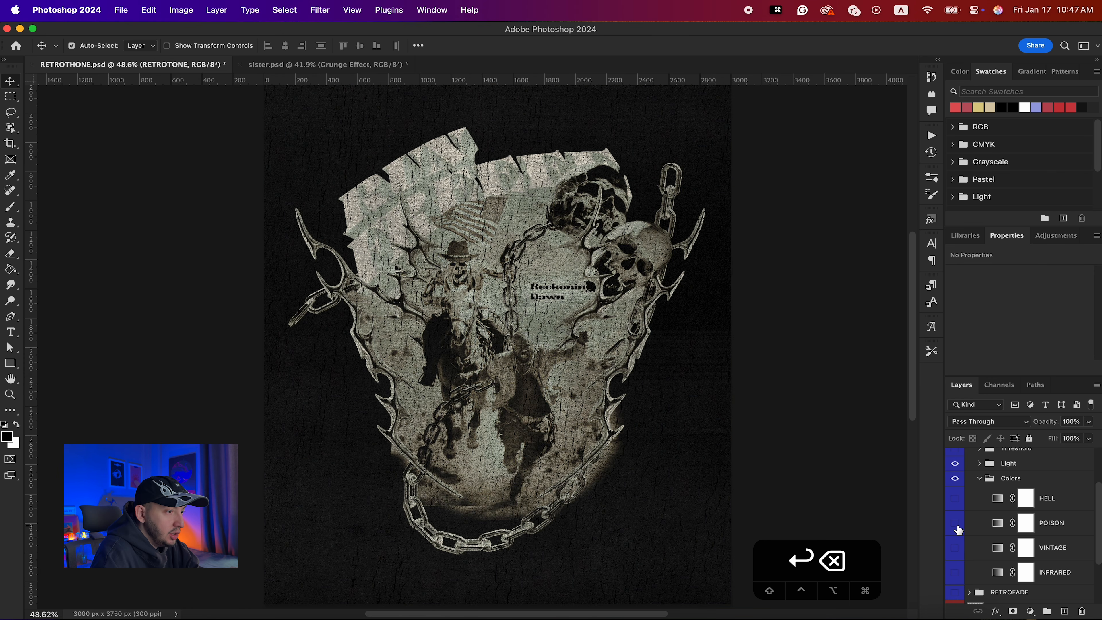
pyautogui.click(955, 523)
pyautogui.click(954, 498)
pyautogui.click(954, 498)
pyautogui.scroll(3, 958, 512)
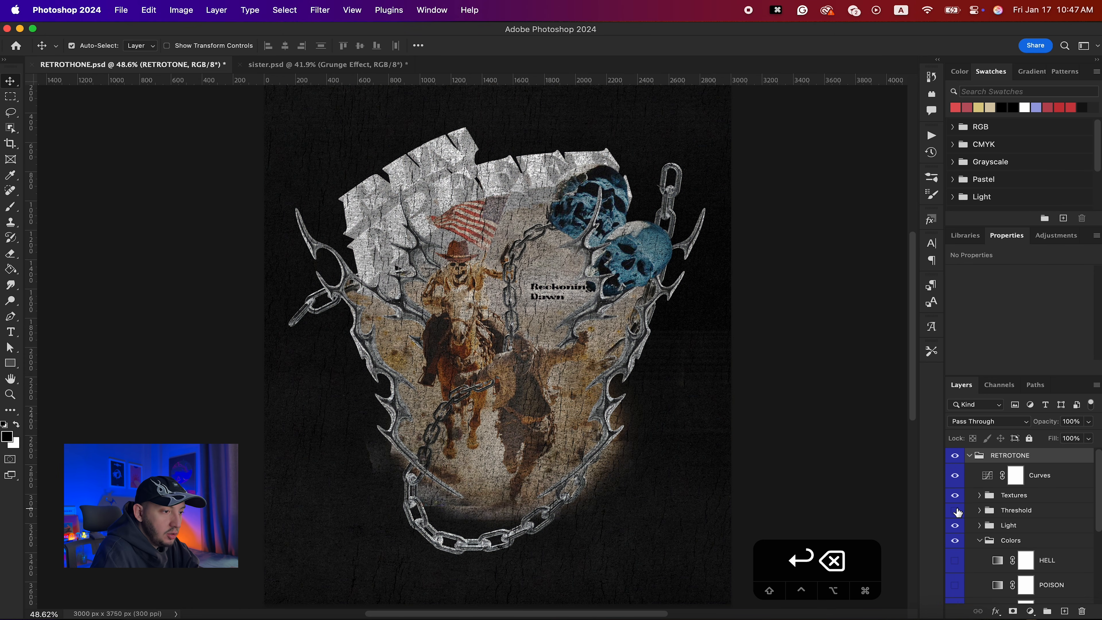
# - Show the Threshold group again and switch the Colors layers so only INFRARED stays visible
pyautogui.click(955, 510)
pyautogui.scroll(-2, 960, 537)
pyautogui.click(954, 501)
pyautogui.click(955, 508)
pyautogui.click(955, 525)
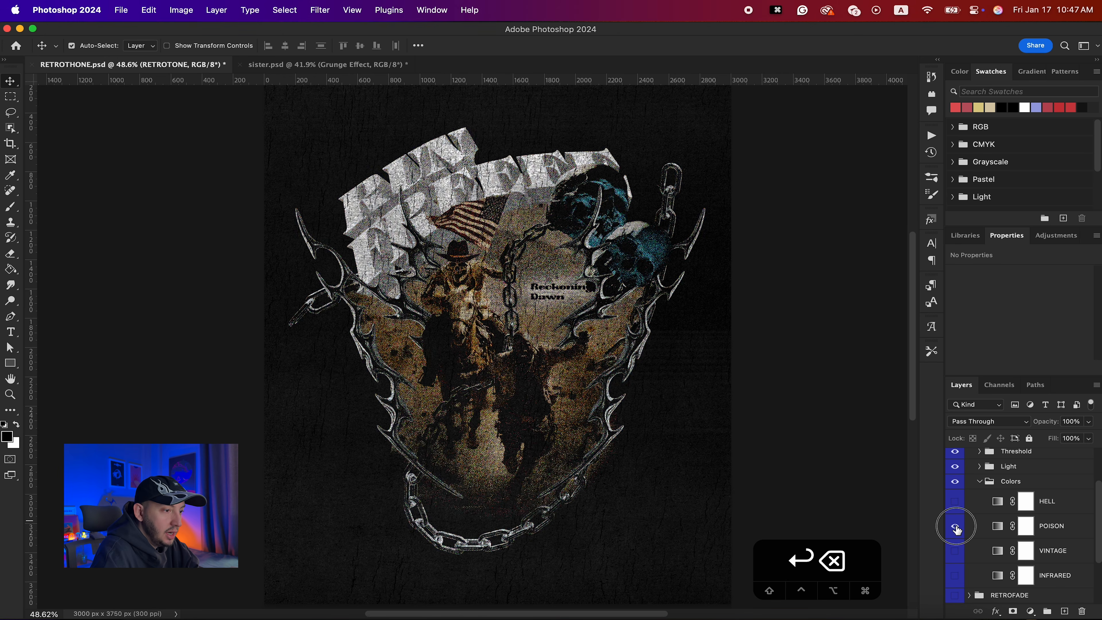
pyautogui.click(956, 527)
pyautogui.click(956, 549)
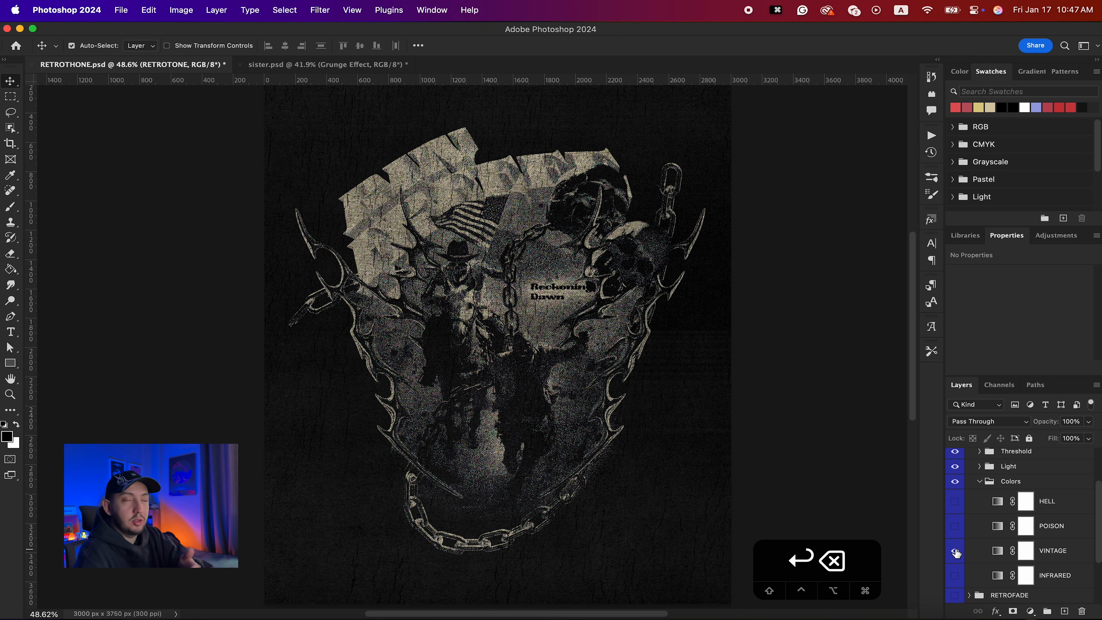
pyautogui.click(955, 575)
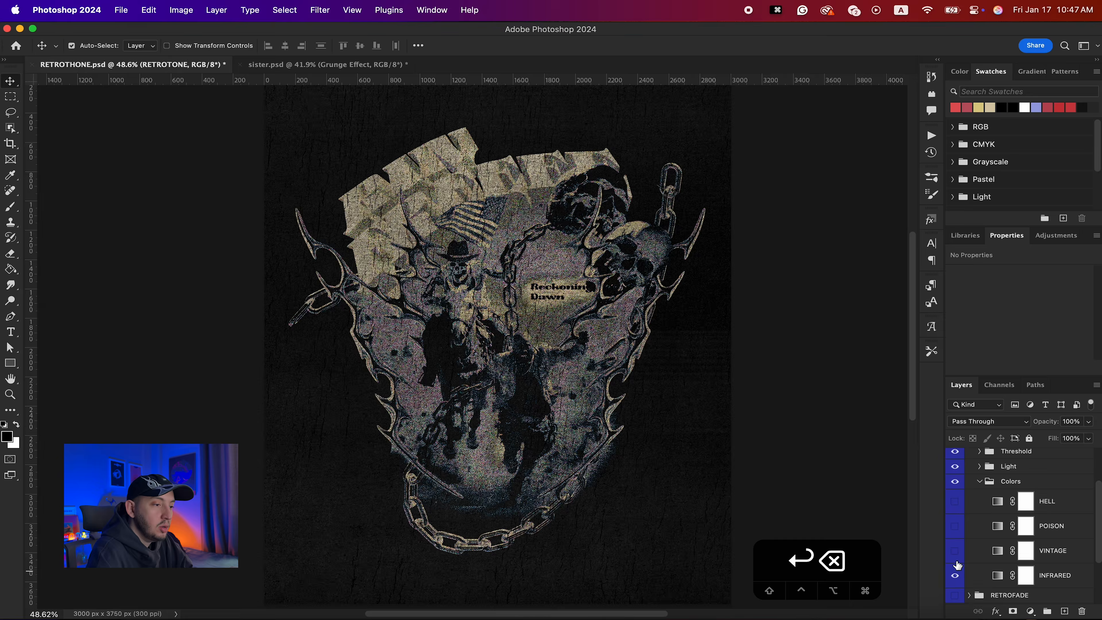